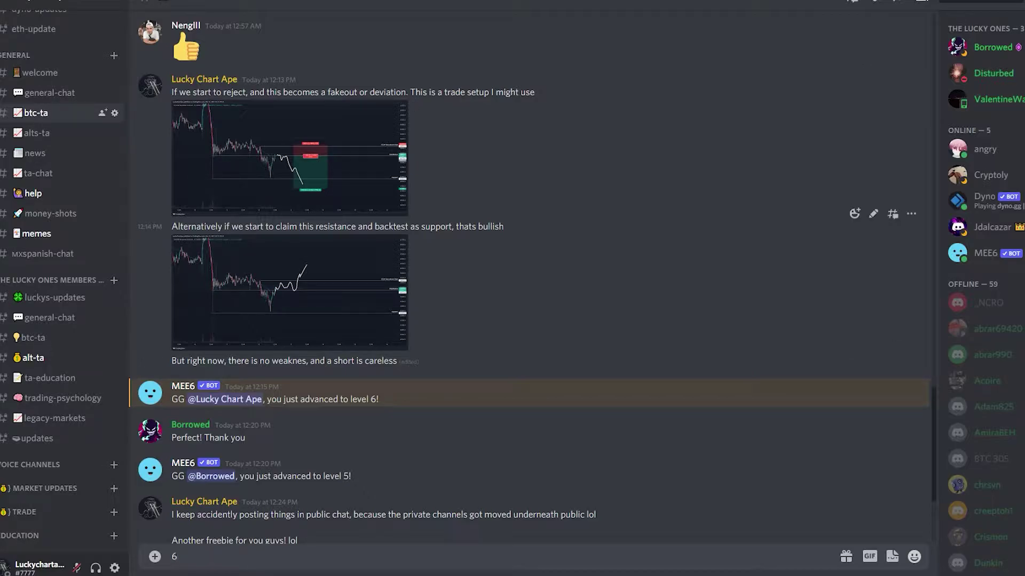
Browse the trading-psychology, ta-education and legacy-markets channels in the Discord sidebar
{"action": "scroll", "coordinate": [61, 267], "scroll_direction": "up", "scroll_amount": 1}
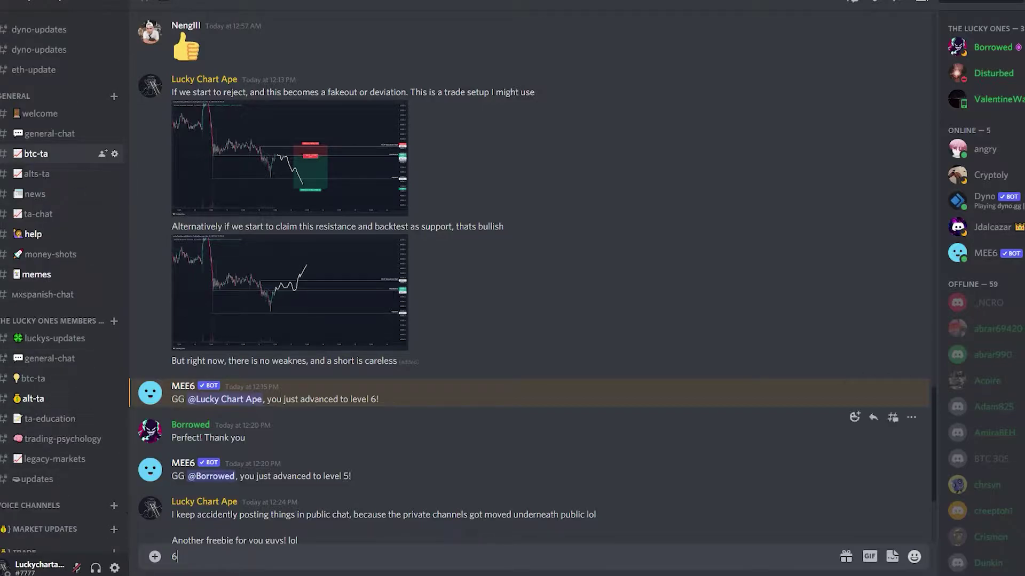
{"action": "scroll", "coordinate": [59, 298], "scroll_direction": "down", "scroll_amount": 1}
{"action": "scroll", "coordinate": [529, 298], "scroll_direction": "down", "scroll_amount": 2}
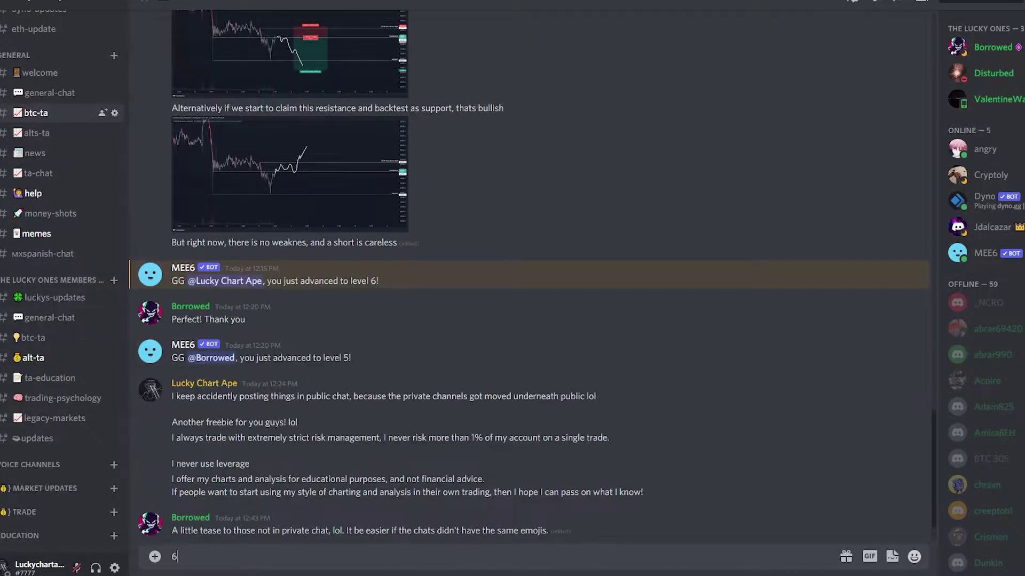
{"action": "left_click", "coordinate": [59, 398]}
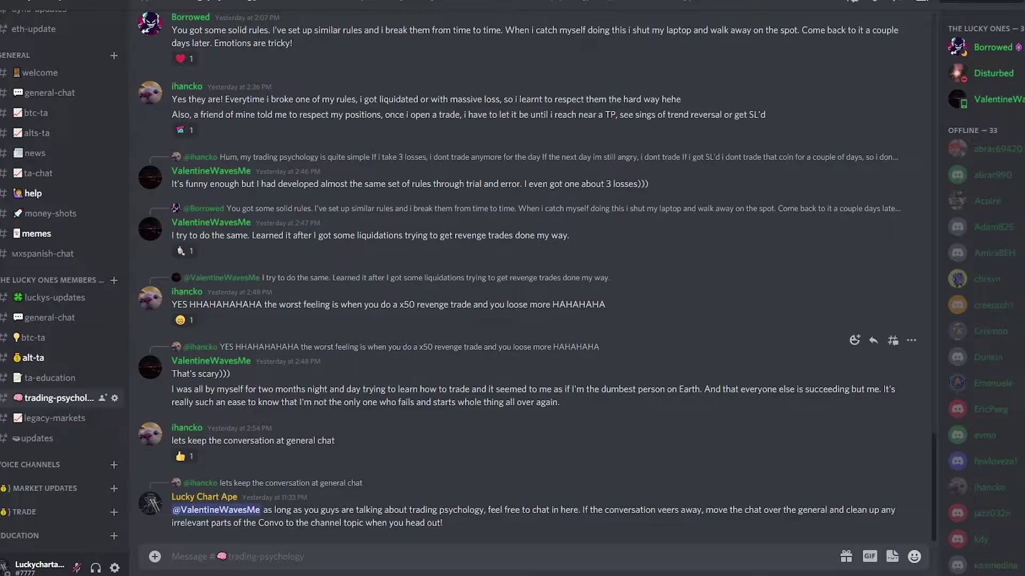
{"action": "left_click", "coordinate": [51, 378]}
{"action": "left_click", "coordinate": [59, 398]}
{"action": "left_click", "coordinate": [54, 418]}
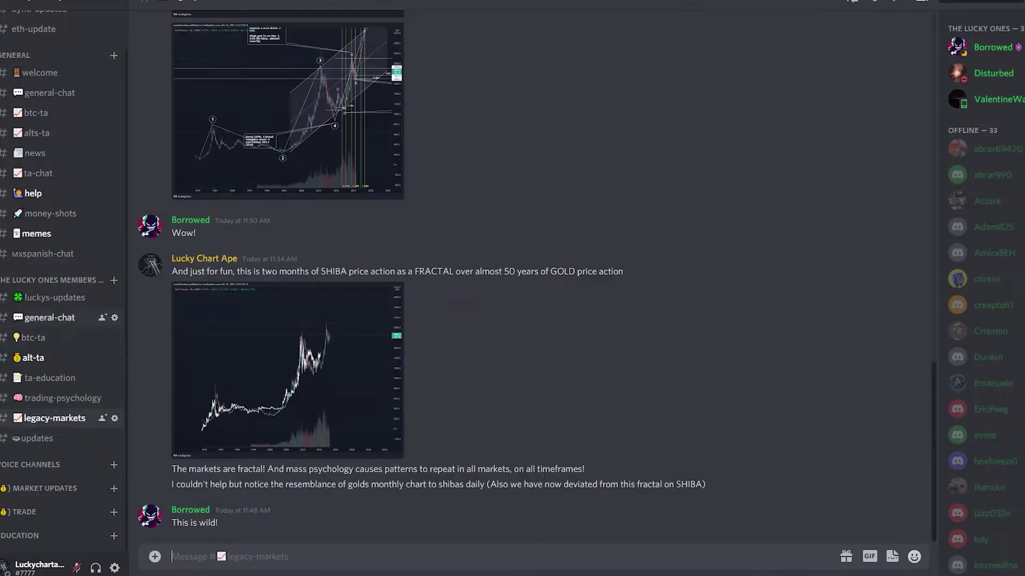
Check btc-ta, then settle on luckys-updates and scroll through its chart posts
{"action": "left_click", "coordinate": [33, 337]}
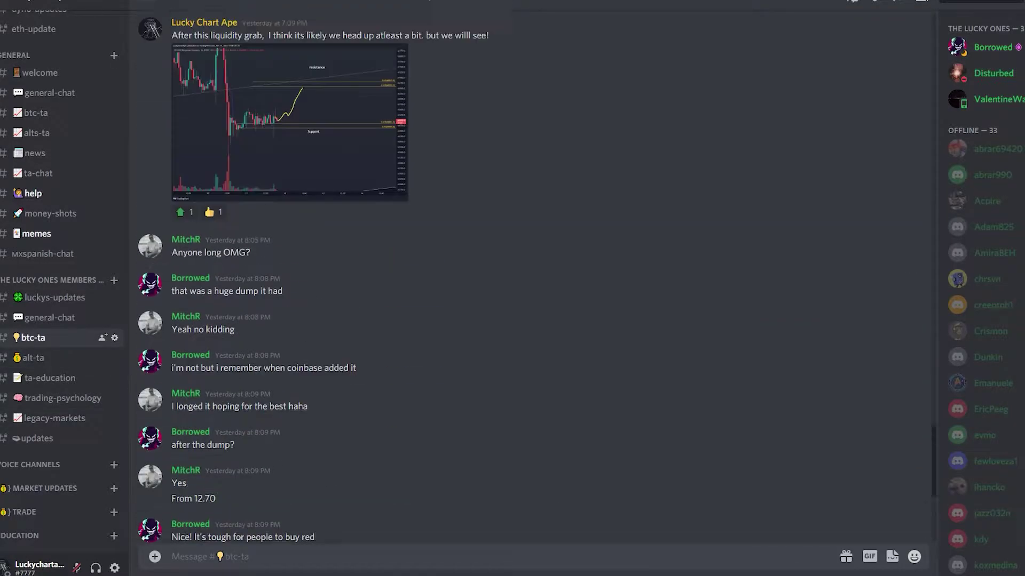
{"action": "scroll", "coordinate": [374, 315], "scroll_direction": "up", "scroll_amount": 7}
{"action": "left_click", "coordinate": [54, 298]}
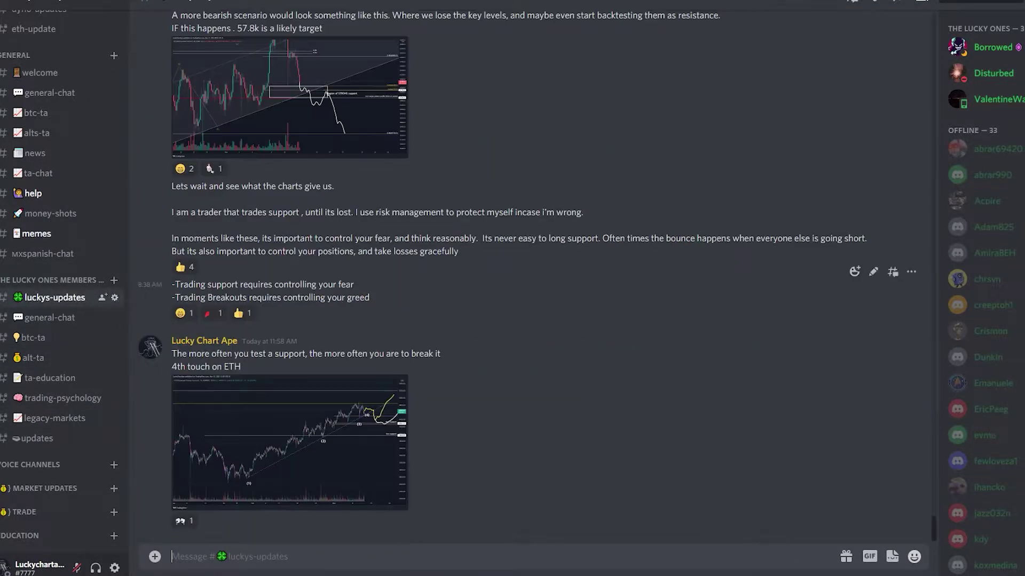
{"action": "scroll", "coordinate": [374, 299], "scroll_direction": "up", "scroll_amount": 9}
{"action": "scroll", "coordinate": [373, 299], "scroll_direction": "down", "scroll_amount": 7}
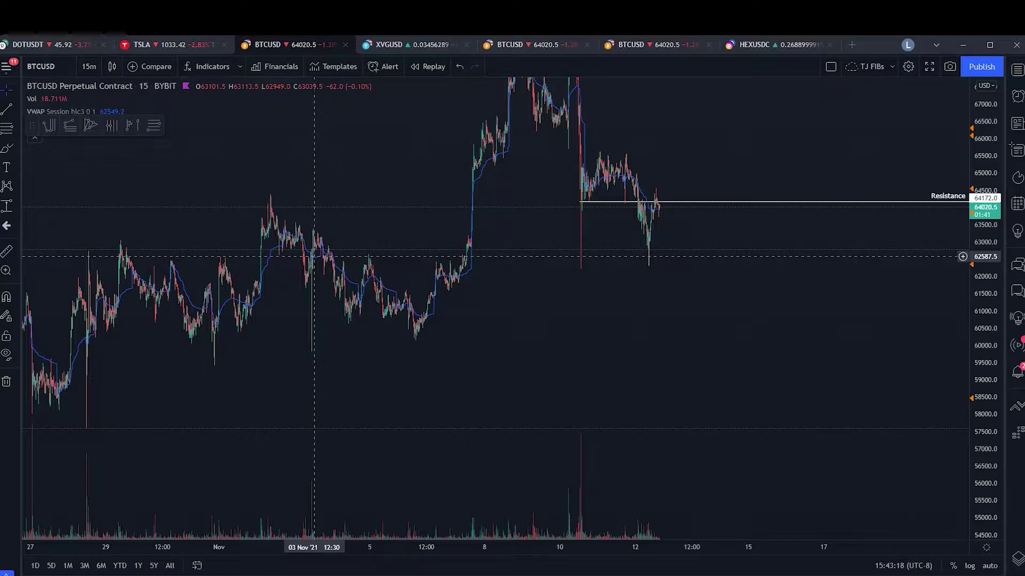
Delete the Resistance horizontal ray and pan the BTCUSD chart to frame the November high
{"action": "left_click", "coordinate": [731, 202]}
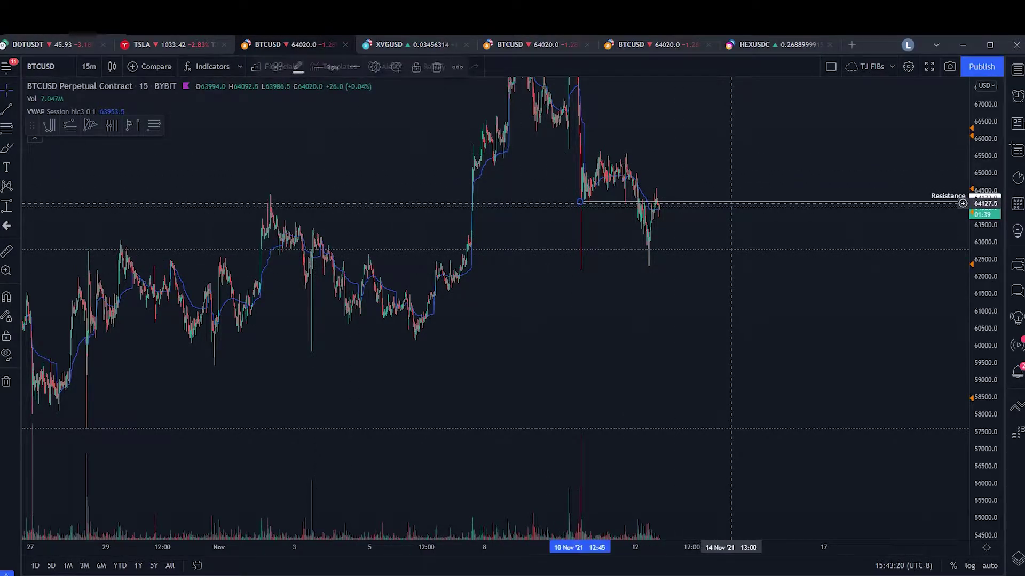
{"action": "double_click", "coordinate": [731, 203]}
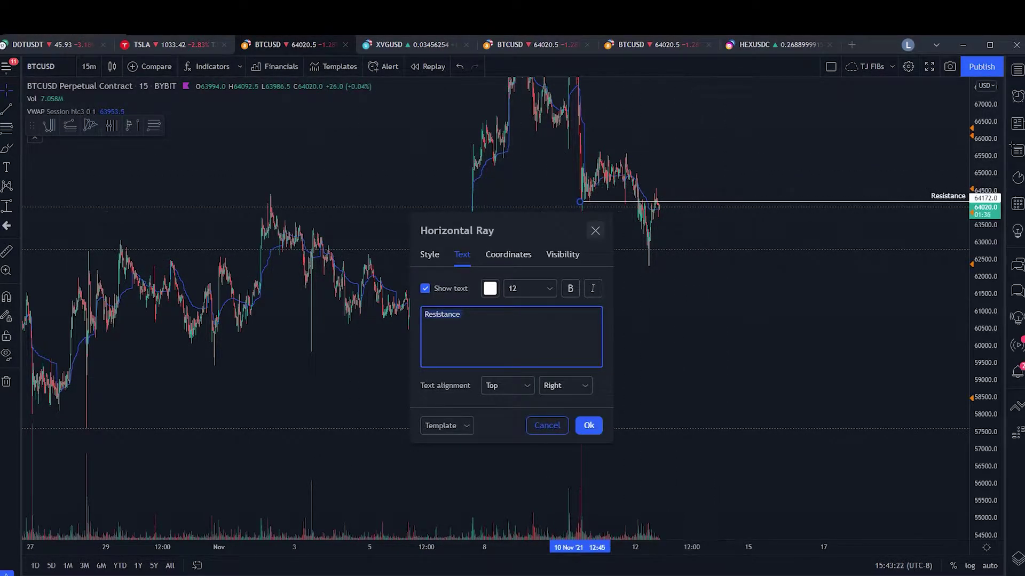
{"action": "key", "text": "Escape"}
{"action": "key", "text": "Delete"}
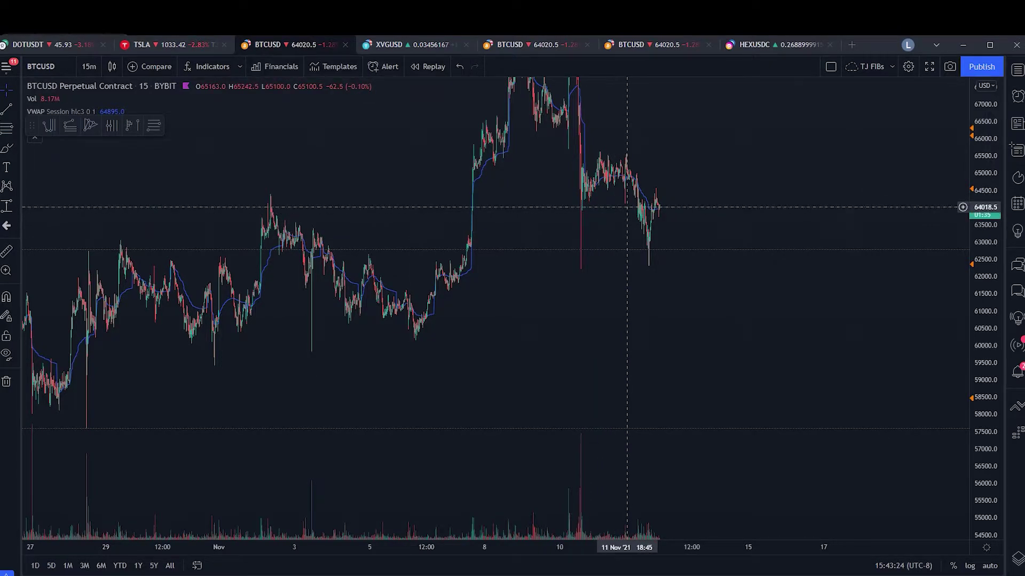
{"action": "left_click_drag", "start_coordinate": [631, 210], "coordinate": [604, 292]}
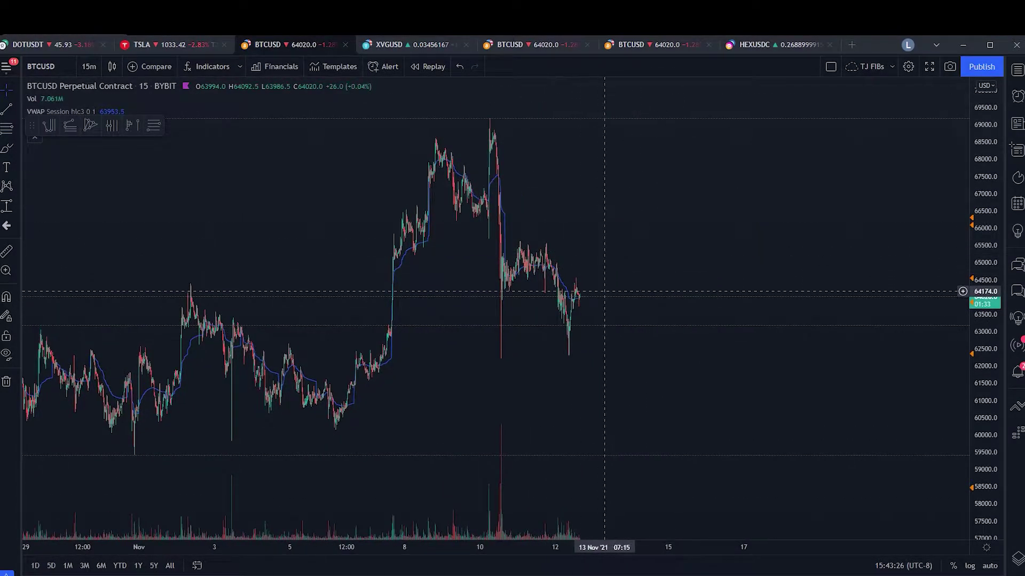
{"action": "left_click_drag", "start_coordinate": [534, 227], "coordinate": [561, 189]}
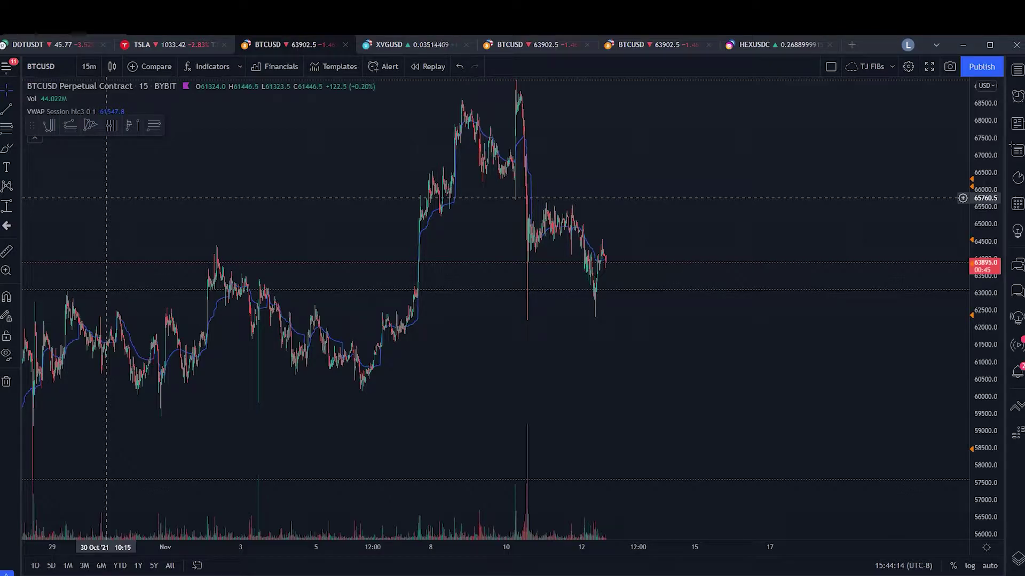
Draw a trial Fib Retracement across the recent rally, then delete it
{"action": "left_click", "coordinate": [6, 128]}
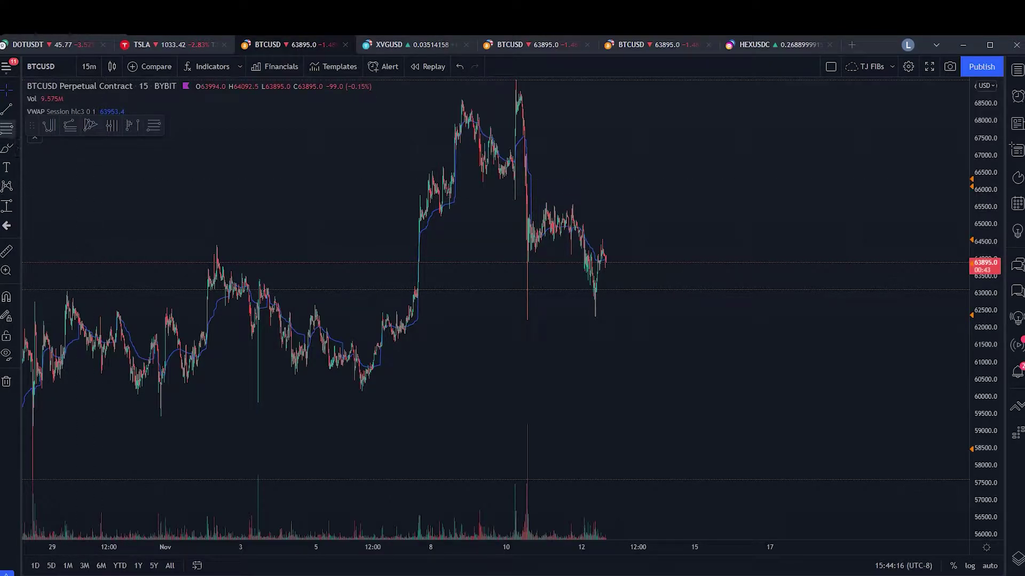
{"action": "left_click_drag", "start_coordinate": [439, 383], "coordinate": [600, 258]}
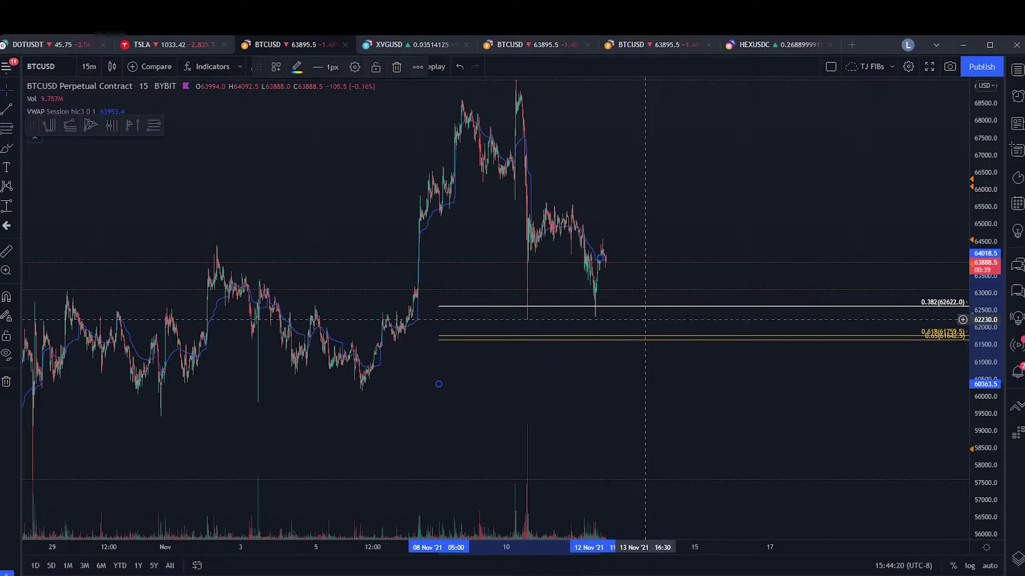
{"action": "left_click_drag", "start_coordinate": [668, 290], "coordinate": [583, 286]}
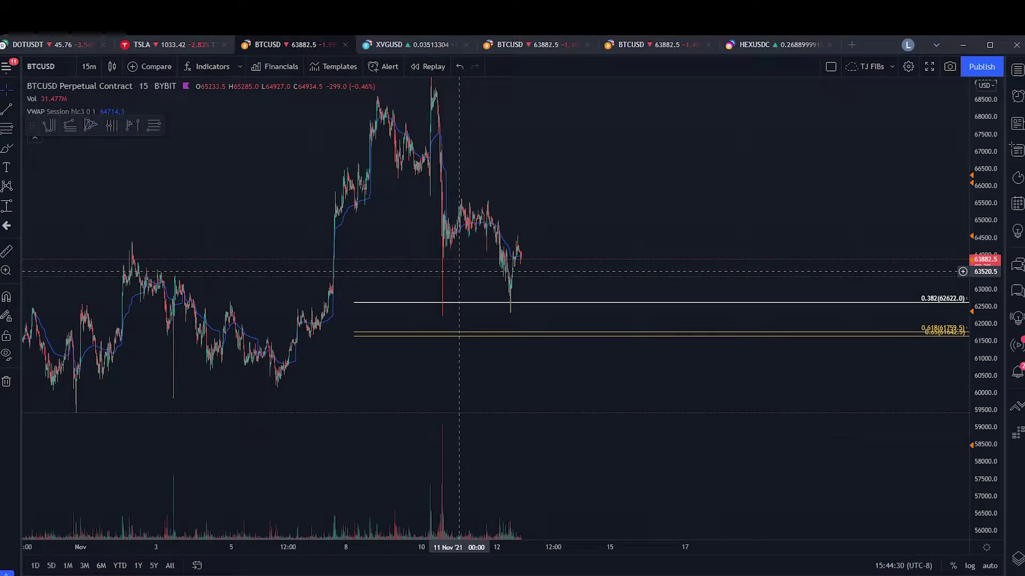
{"action": "left_click", "coordinate": [510, 336]}
{"action": "key", "text": "Delete"}
Zoom out and compress the price scale to show mid-October through mid-November
{"action": "scroll", "coordinate": [494, 332], "scroll_direction": "down", "scroll_amount": 3}
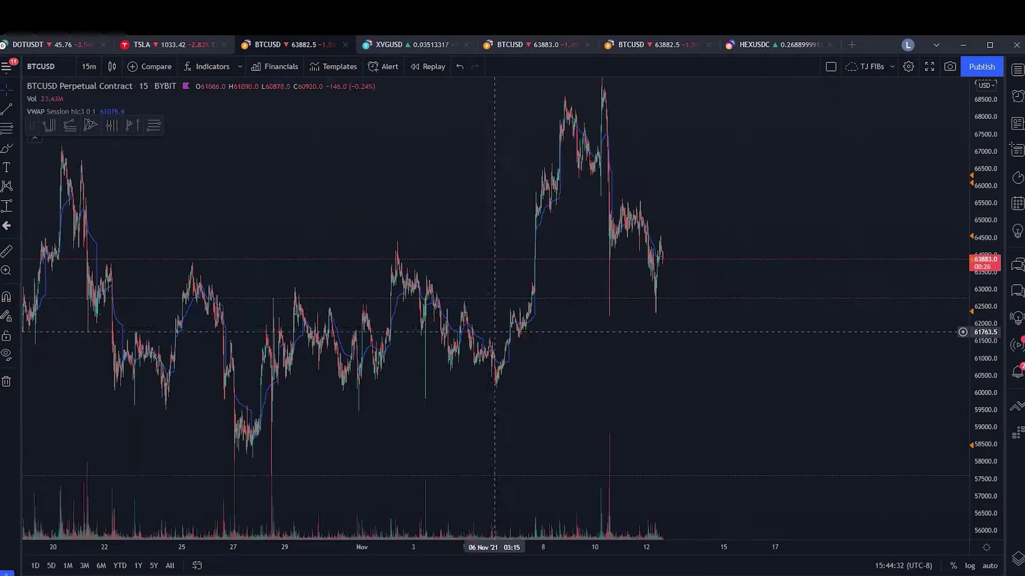
{"action": "left_click_drag", "start_coordinate": [449, 234], "coordinate": [533, 187]}
{"action": "left_click_drag", "start_coordinate": [985, 128], "coordinate": [984, 219]}
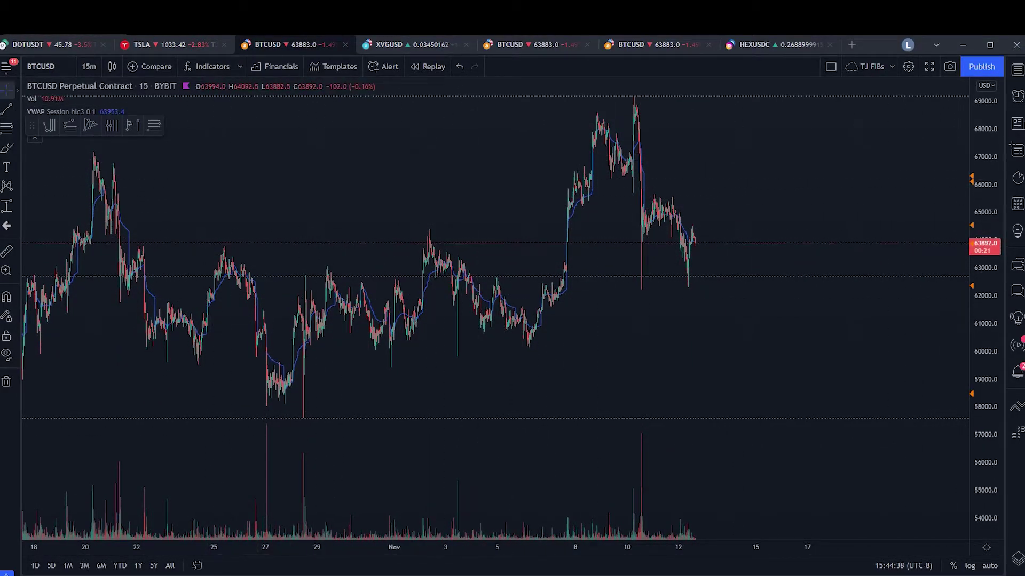
Select the Fib Retracement tool from the left toolbar's Fibonacci group
{"action": "left_click", "coordinate": [18, 110]}
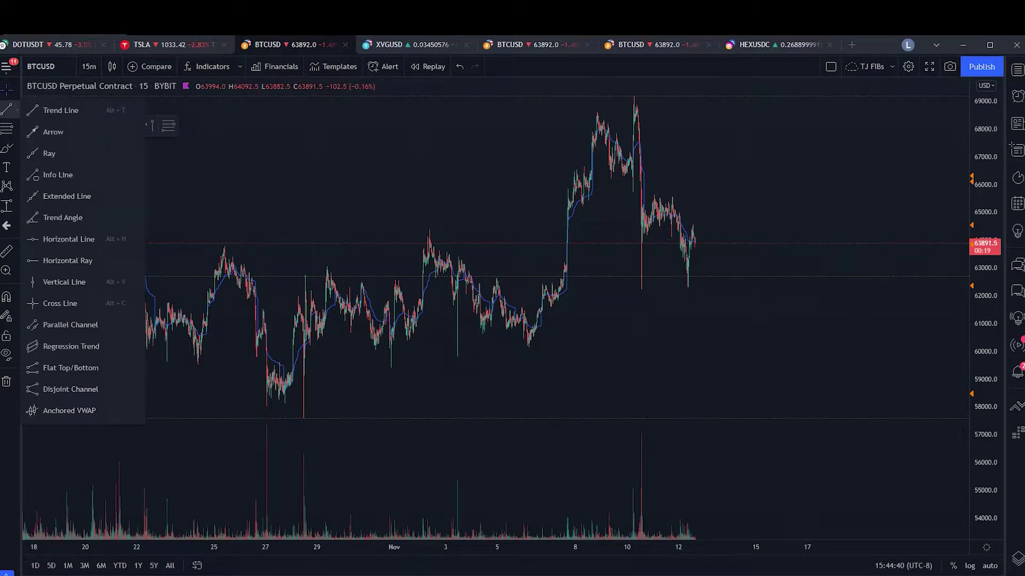
{"action": "left_click", "coordinate": [8, 110]}
{"action": "left_click", "coordinate": [16, 110]}
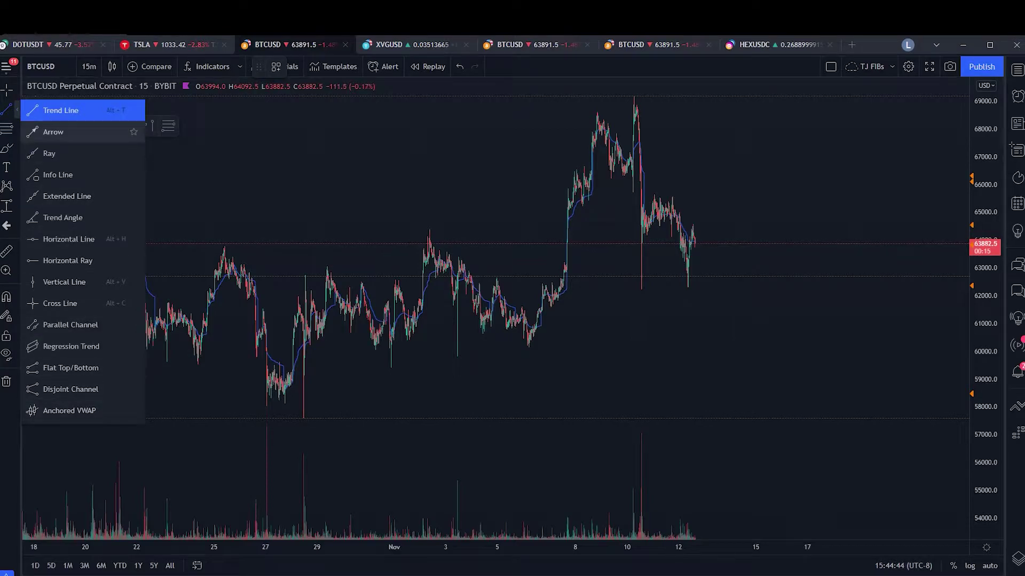
{"action": "left_click", "coordinate": [16, 128]}
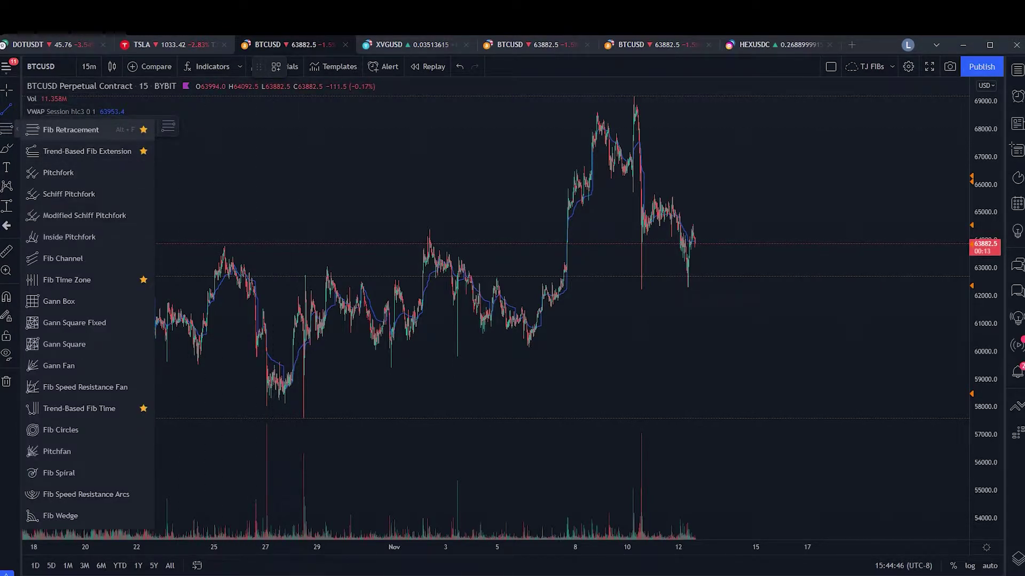
{"action": "left_click", "coordinate": [71, 130]}
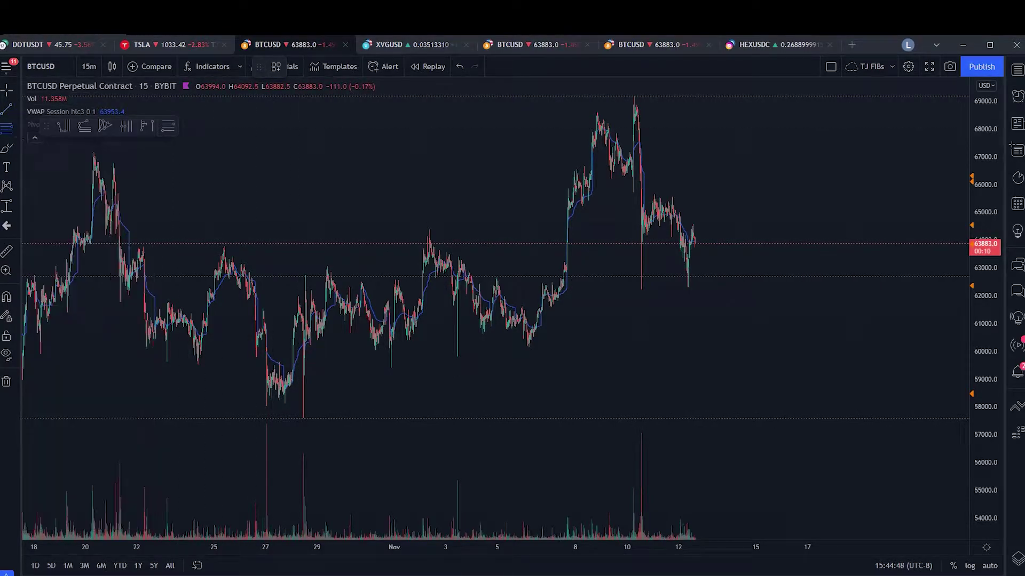
{"action": "left_click_drag", "start_coordinate": [45, 125], "coordinate": [260, 146]}
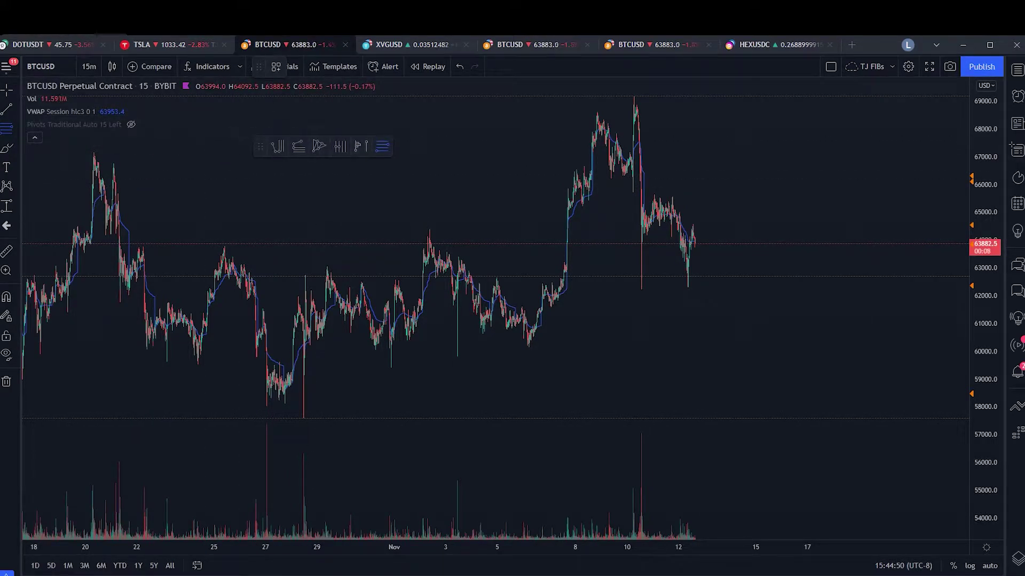
Draw a practice retracement, reshape its top anchor, then delete it
{"action": "left_click", "coordinate": [516, 116]}
{"action": "left_click", "coordinate": [742, 307]}
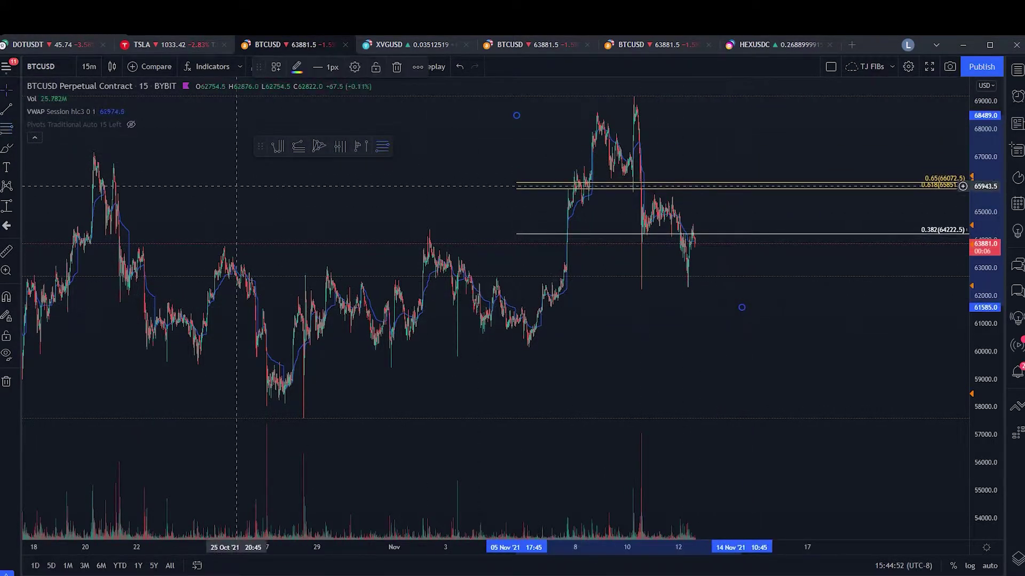
{"action": "left_click_drag", "start_coordinate": [516, 115], "coordinate": [569, 158]}
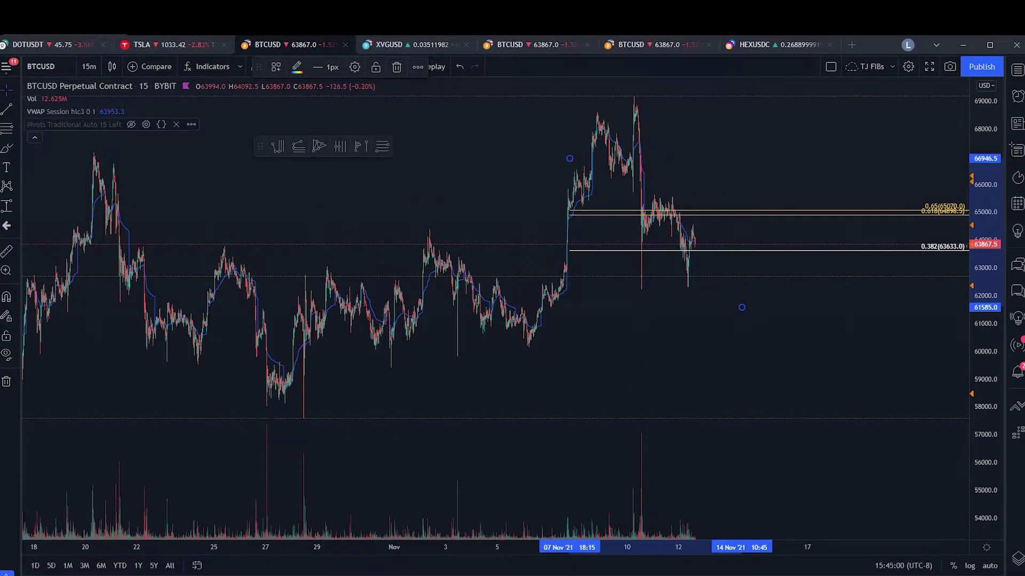
{"action": "left_click", "coordinate": [18, 128]}
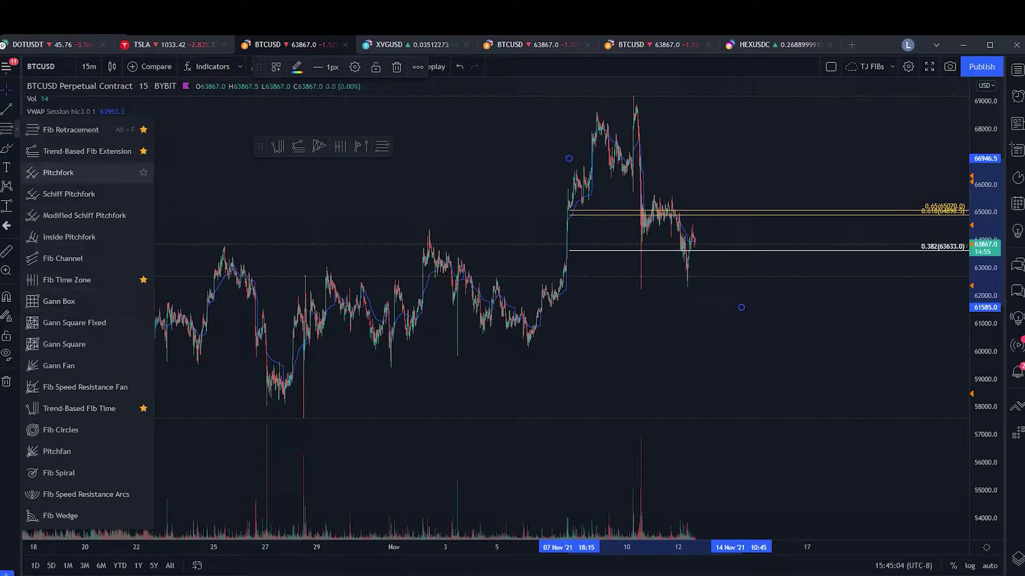
{"action": "left_click", "coordinate": [448, 207]}
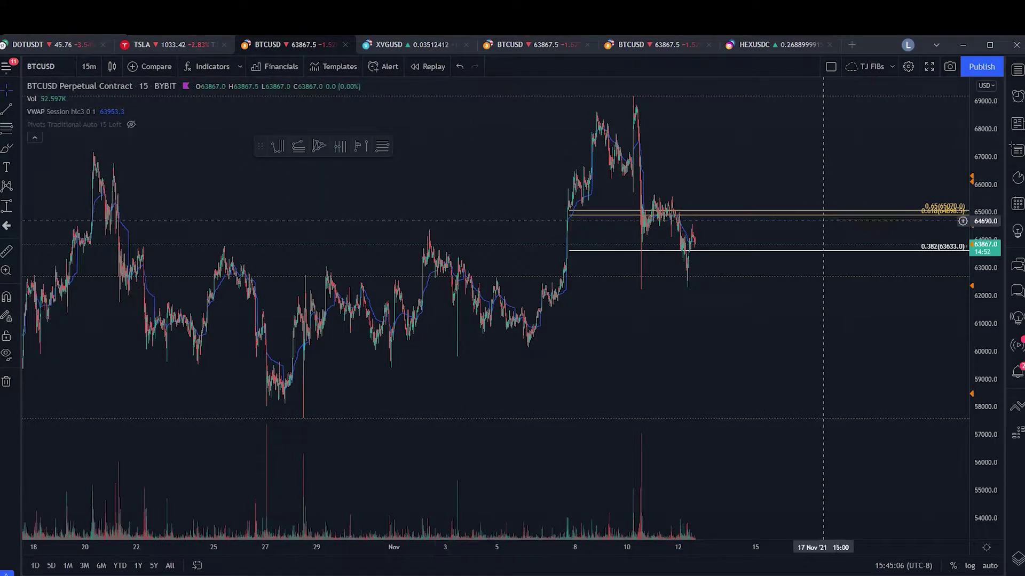
{"action": "left_click", "coordinate": [800, 249]}
{"action": "key", "text": "Delete"}
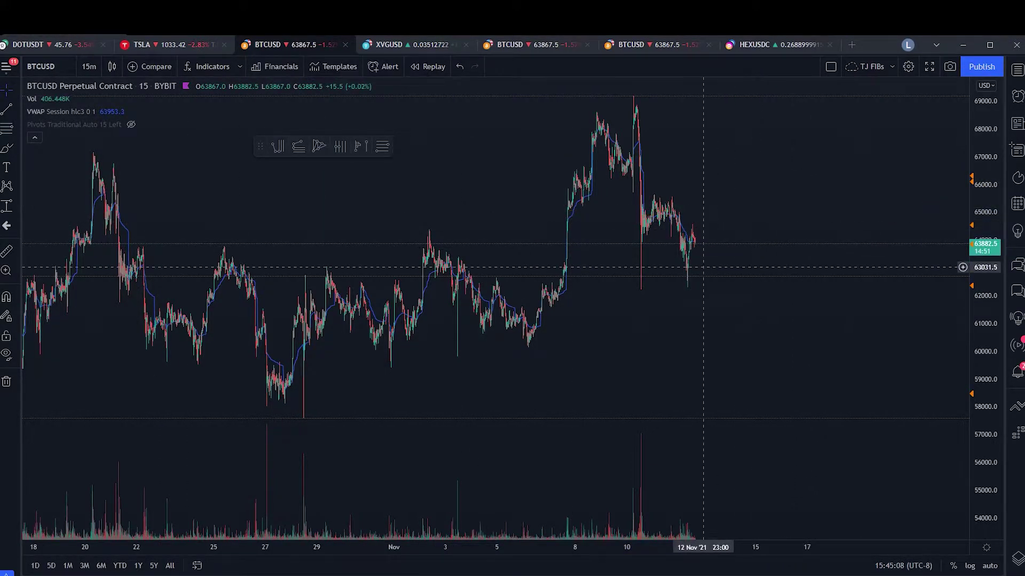
Switch BTCUSD to the 1-day timeframe and zoom out to late 2020 through November 2021
{"action": "left_click", "coordinate": [89, 66]}
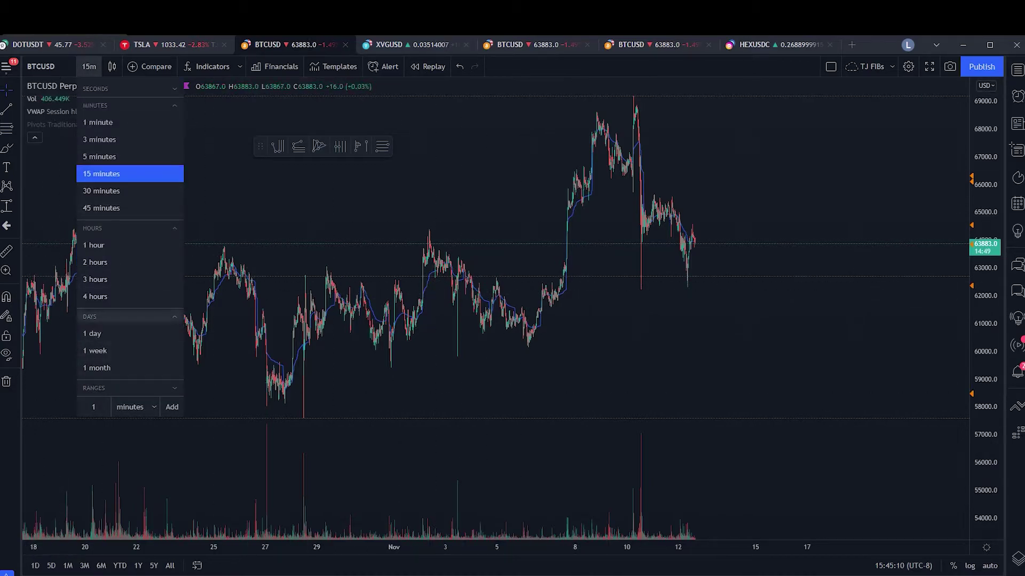
{"action": "left_click", "coordinate": [92, 333]}
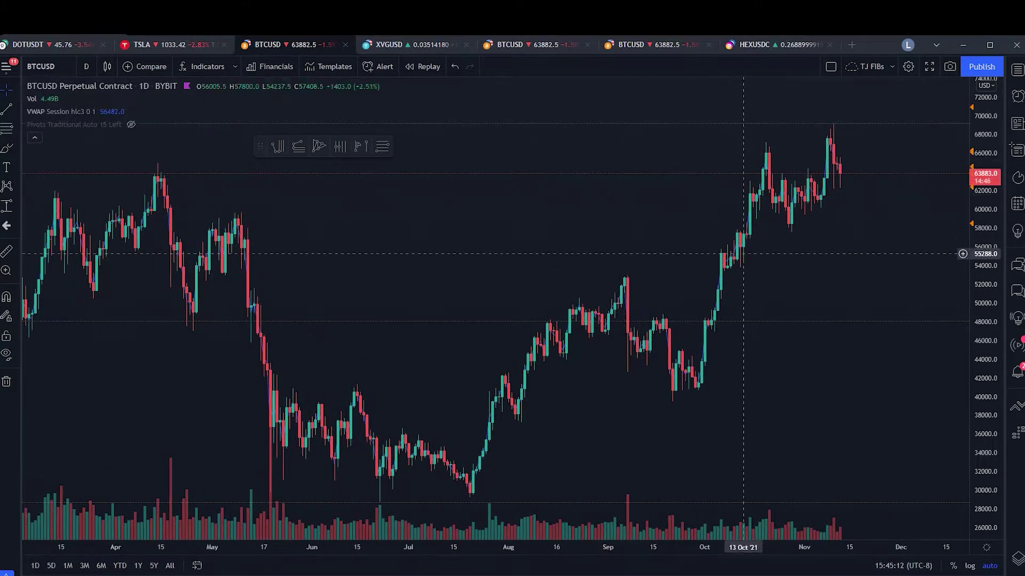
{"action": "scroll", "coordinate": [743, 254], "scroll_direction": "down", "scroll_amount": 5}
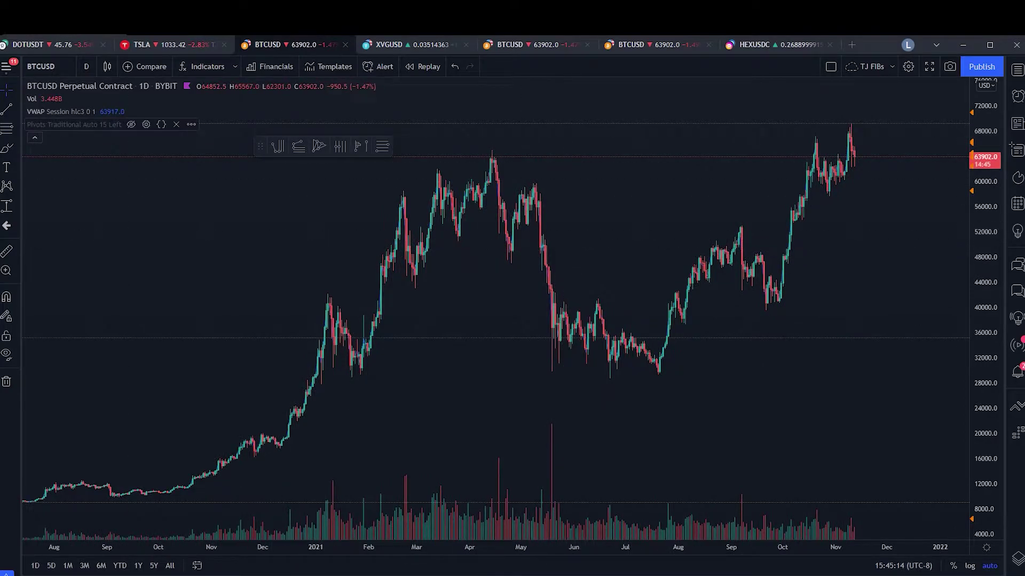
{"action": "scroll", "coordinate": [606, 309], "scroll_direction": "up", "scroll_amount": 3}
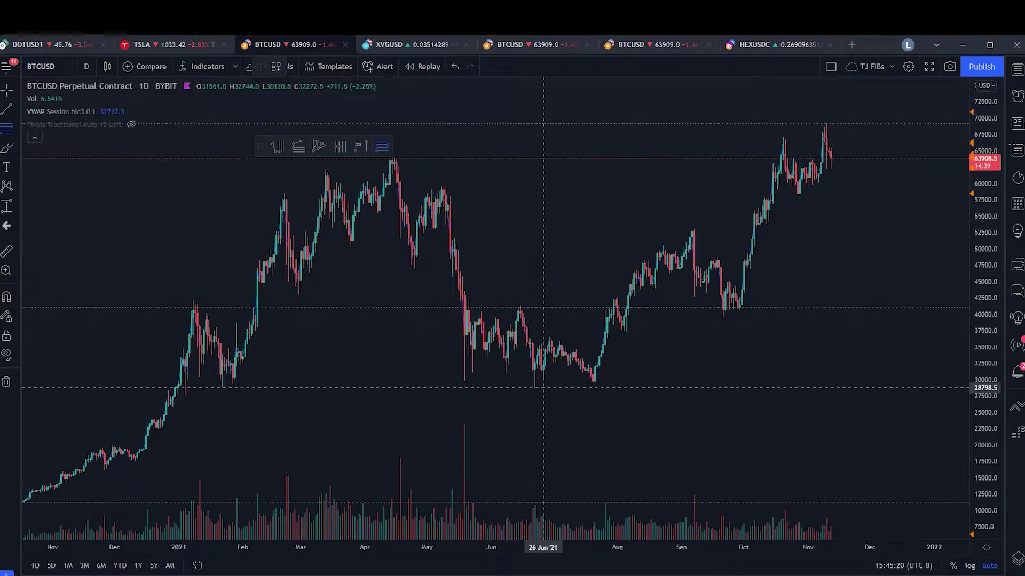
Draw a Fib Retracement from the July 2021 low with its top anchor at the November high
{"action": "left_click", "coordinate": [543, 387]}
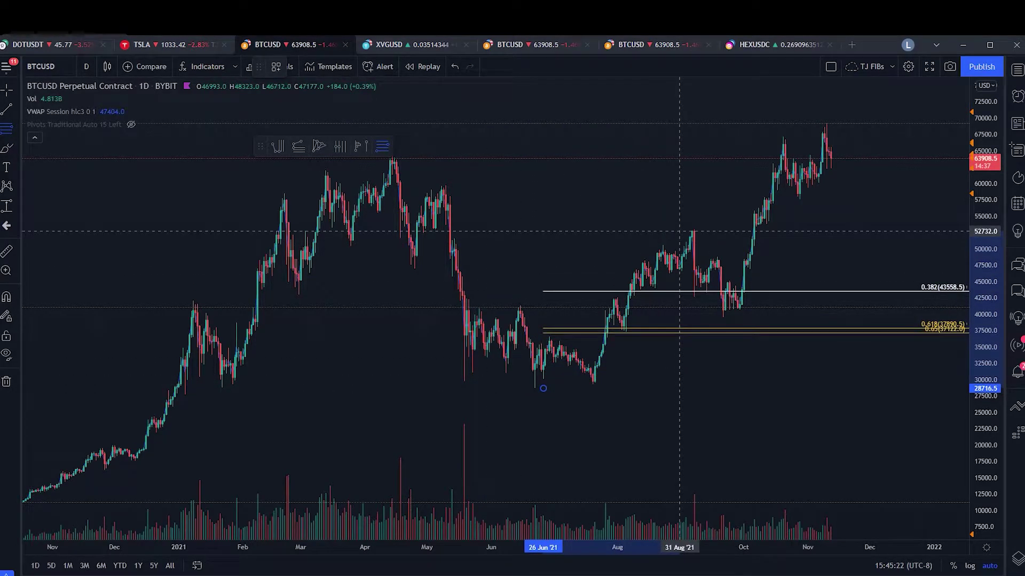
{"action": "key", "text": "Escape"}
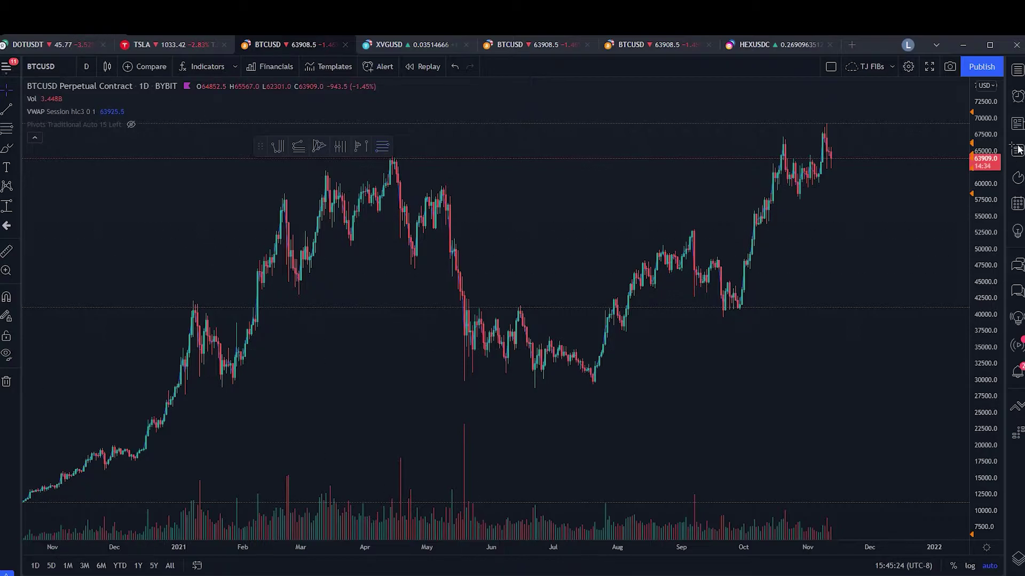
{"action": "left_click", "coordinate": [8, 128]}
{"action": "scroll", "coordinate": [273, 299], "scroll_direction": "up", "scroll_amount": 1}
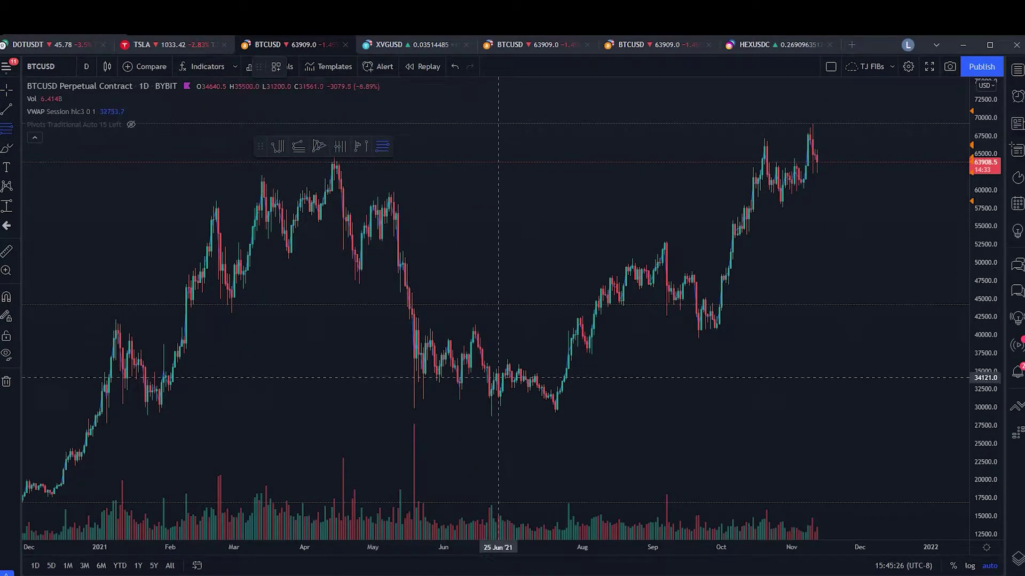
{"action": "left_click", "coordinate": [530, 415]}
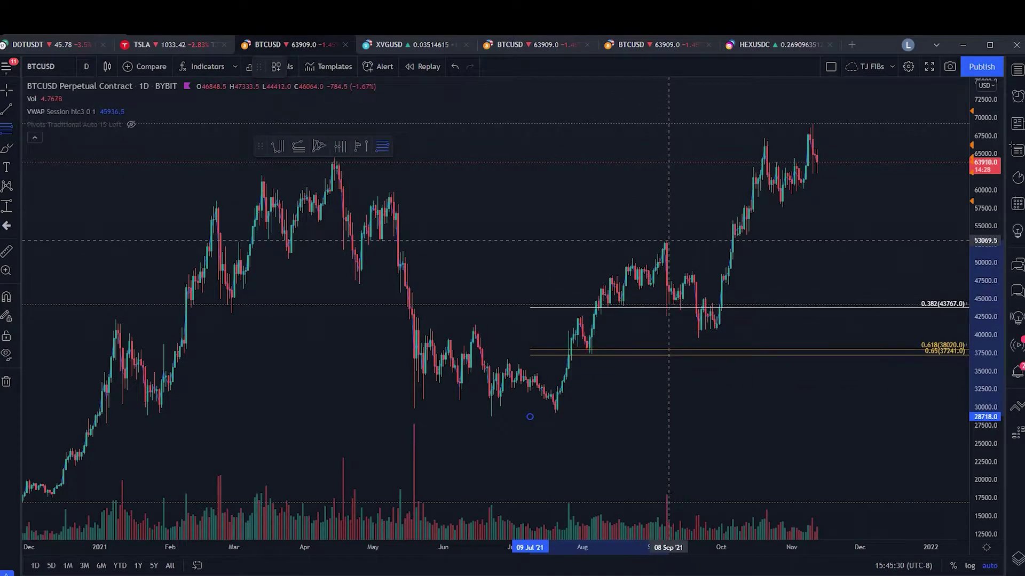
{"action": "left_click", "coordinate": [669, 243]}
{"action": "left_click_drag", "start_coordinate": [630, 240], "coordinate": [732, 124]}
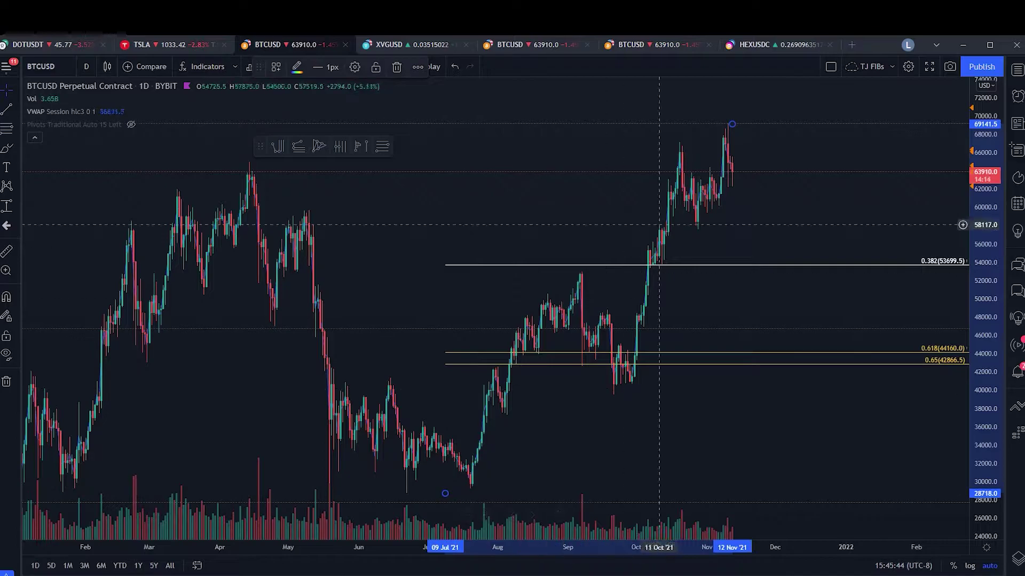
{"action": "left_click_drag", "start_coordinate": [696, 163], "coordinate": [518, 251]}
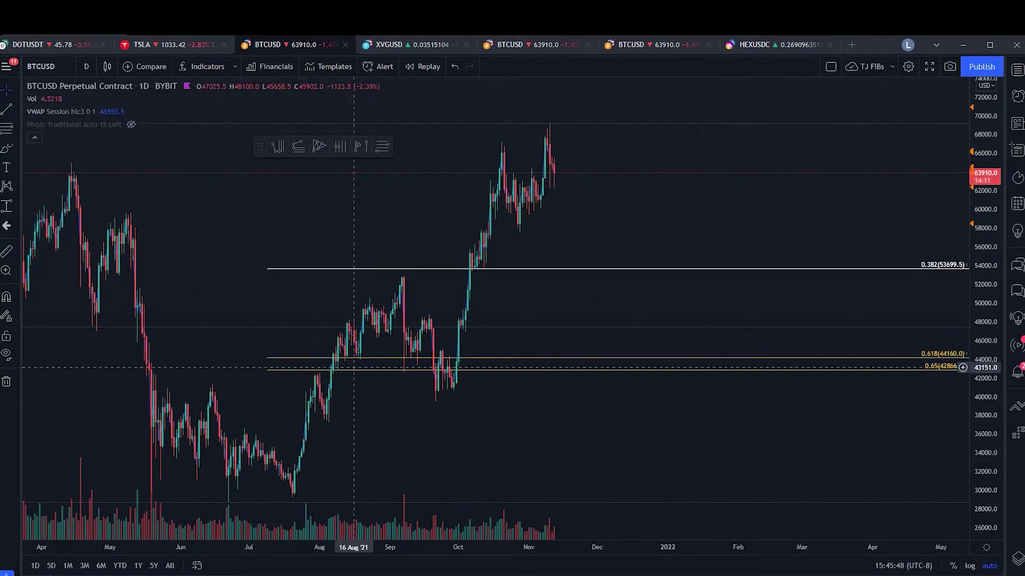
Fine-tune the anchors so 0.382, 0.618 and 0.65 sit at 53666.5, 46654.5 and 45704.5
{"action": "left_click", "coordinate": [354, 369]}
{"action": "left_click_drag", "start_coordinate": [267, 503], "coordinate": [356, 402]}
{"action": "left_click_drag", "start_coordinate": [738, 266], "coordinate": [725, 253]}
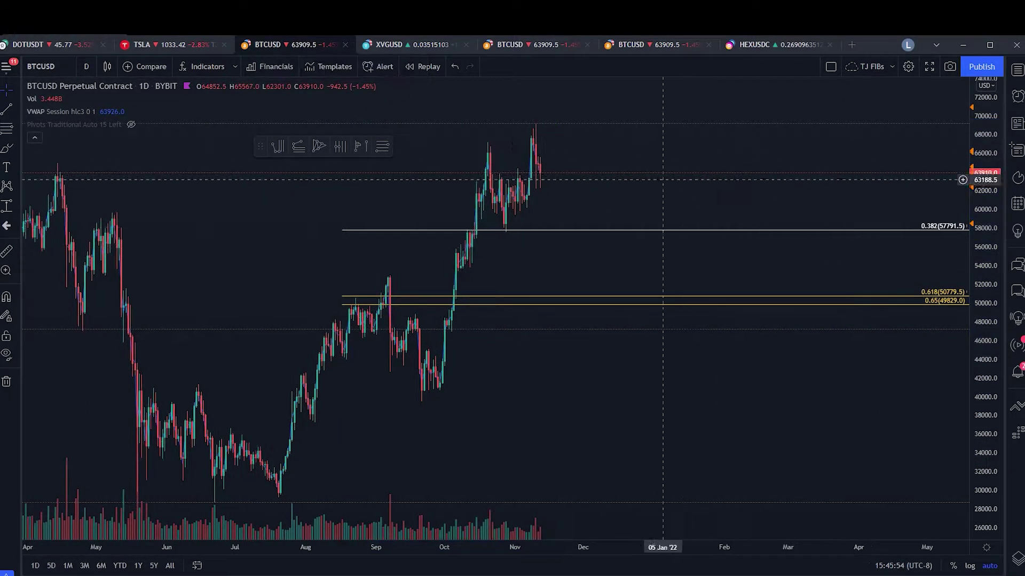
{"action": "left_click_drag", "start_coordinate": [985, 381], "coordinate": [985, 147]}
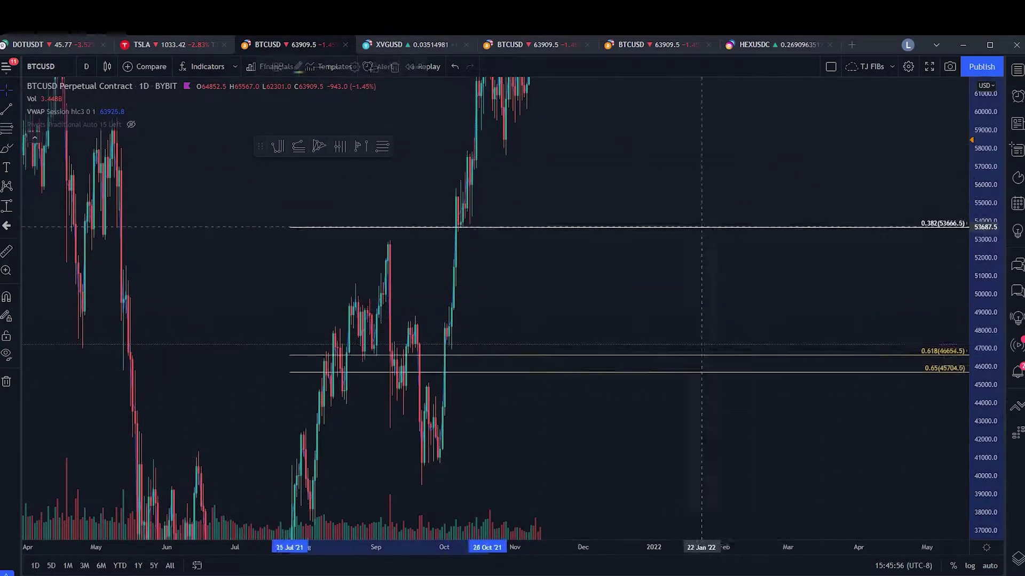
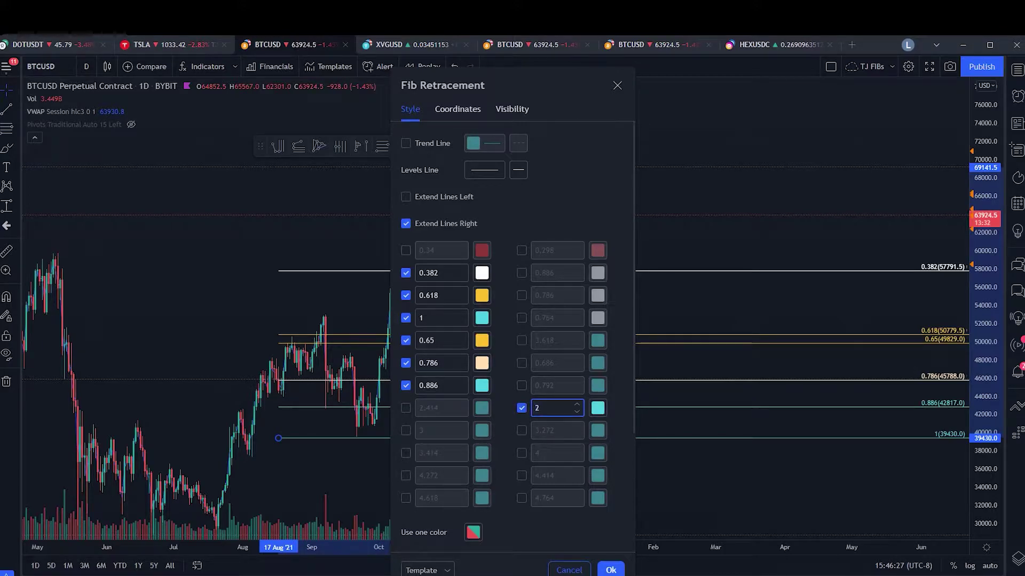
Add a 0 level to the retracement and move its low anchor to 39584
{"action": "left_click", "coordinate": [406, 409]}
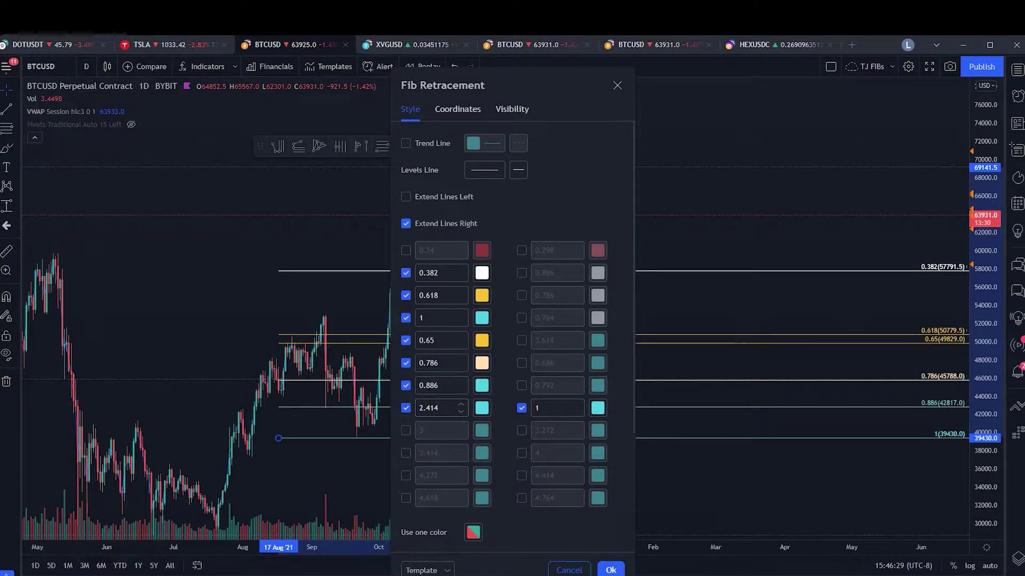
{"action": "key", "text": "ctrl+a"}
{"action": "type", "text": "0"}
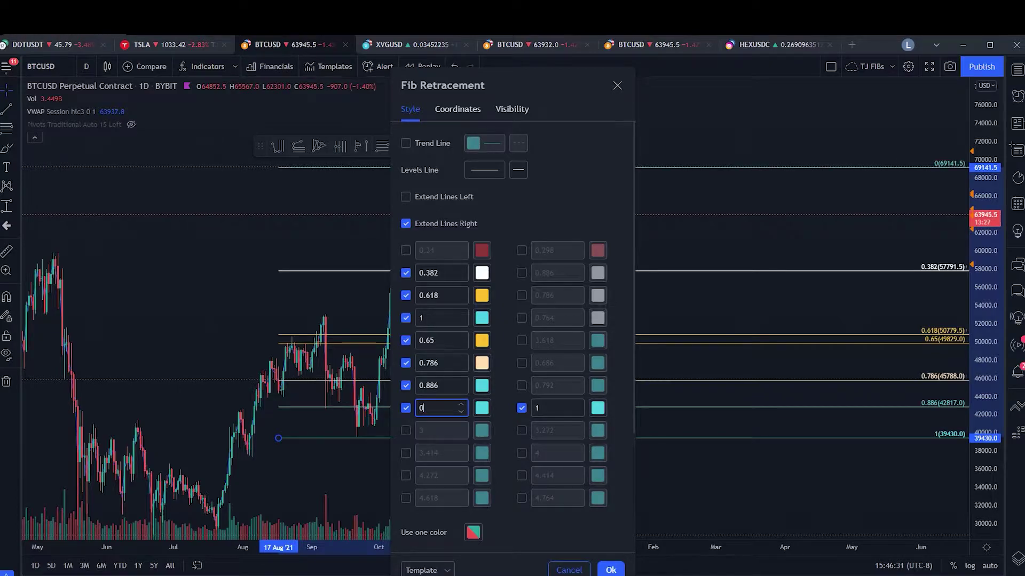
{"action": "left_click", "coordinate": [611, 570]}
{"action": "left_click_drag", "start_coordinate": [602, 156], "coordinate": [565, 158]}
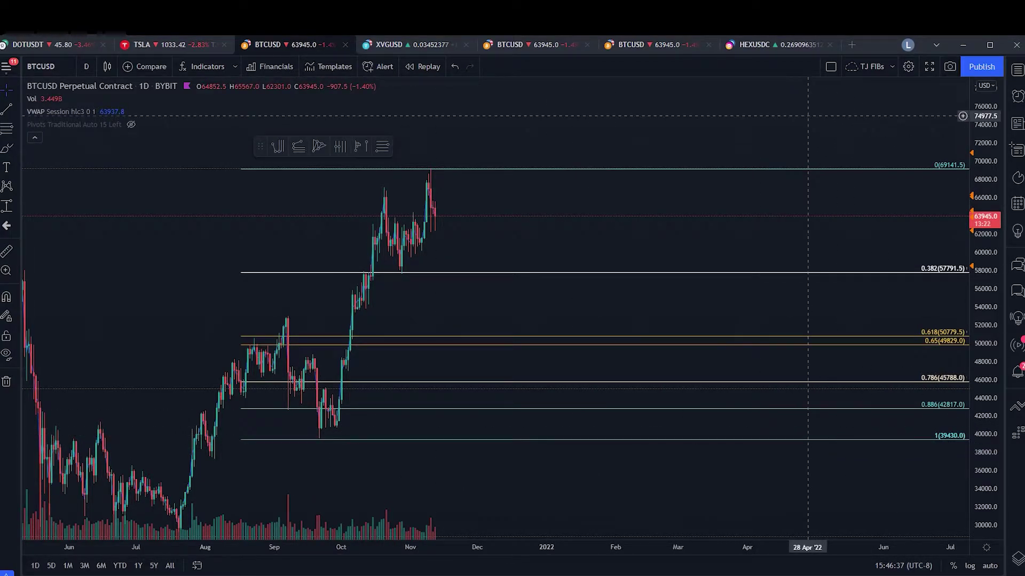
{"action": "left_click_drag", "start_coordinate": [241, 440], "coordinate": [245, 438]}
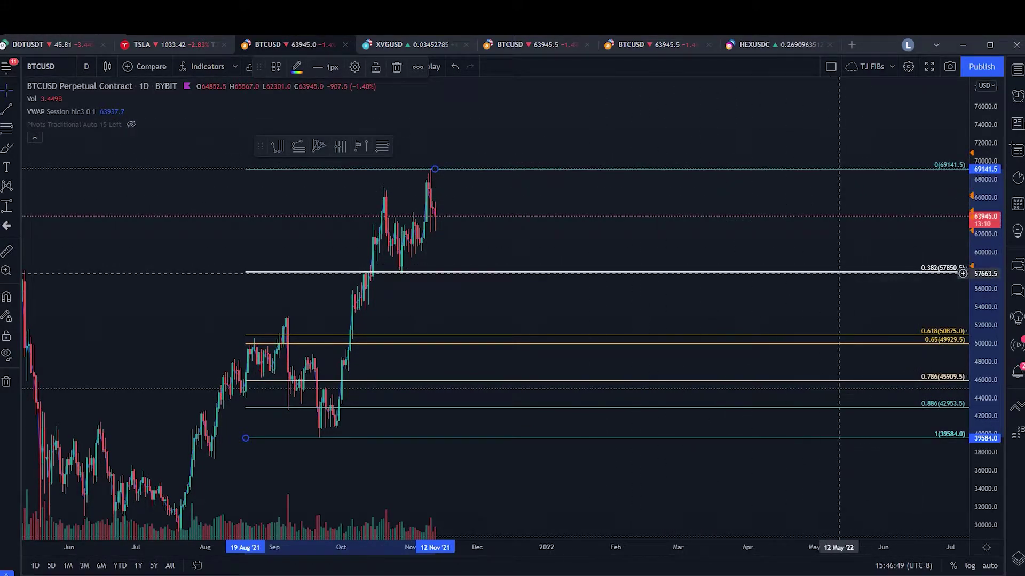
Label the Fib levels as percentages and sketch a red freehand decline toward 100%
{"action": "right_click", "coordinate": [820, 270]}
{"action": "left_click", "coordinate": [843, 441]}
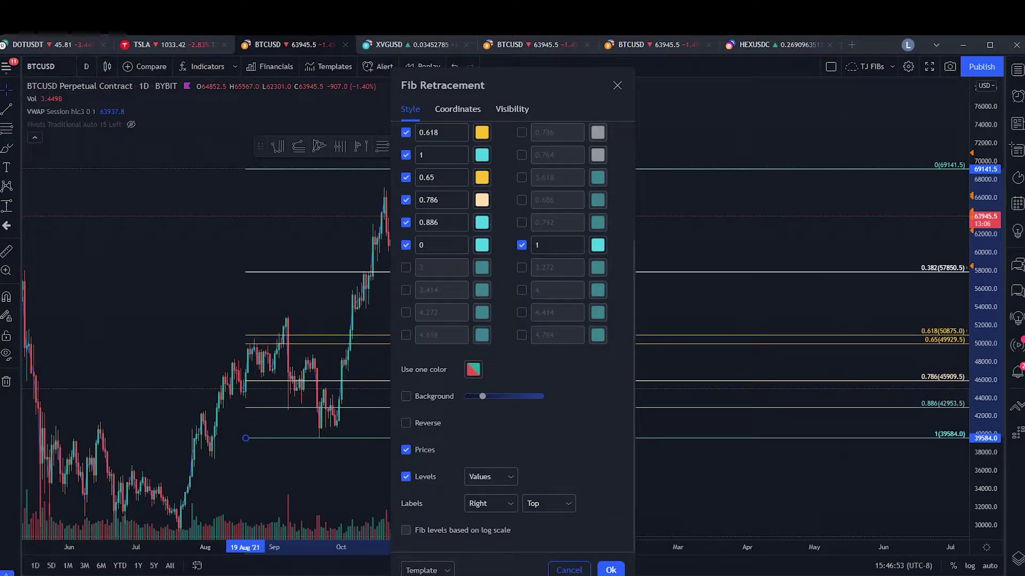
{"action": "left_click", "coordinate": [491, 477]}
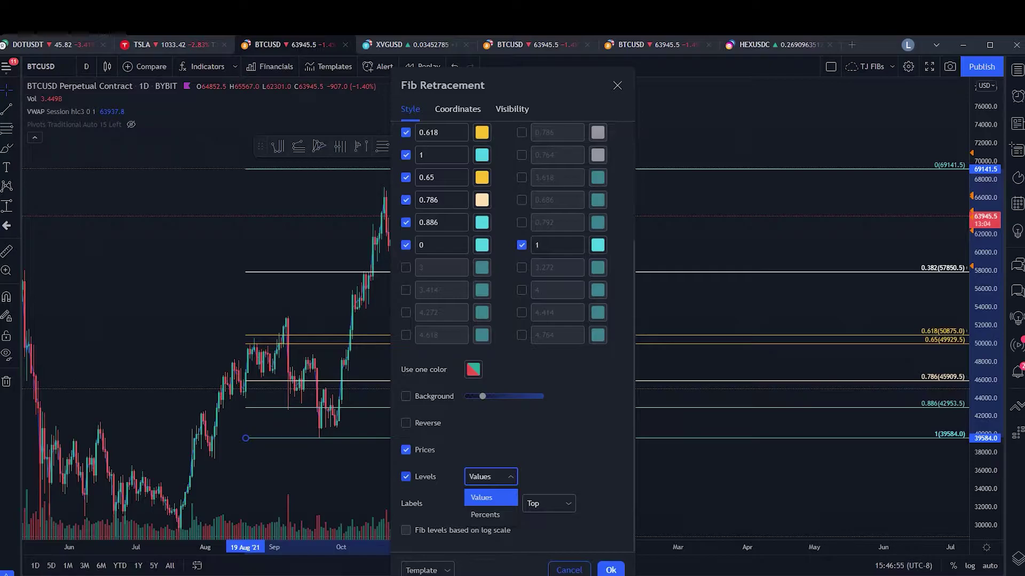
{"action": "left_click", "coordinate": [484, 514]}
{"action": "left_click", "coordinate": [610, 570]}
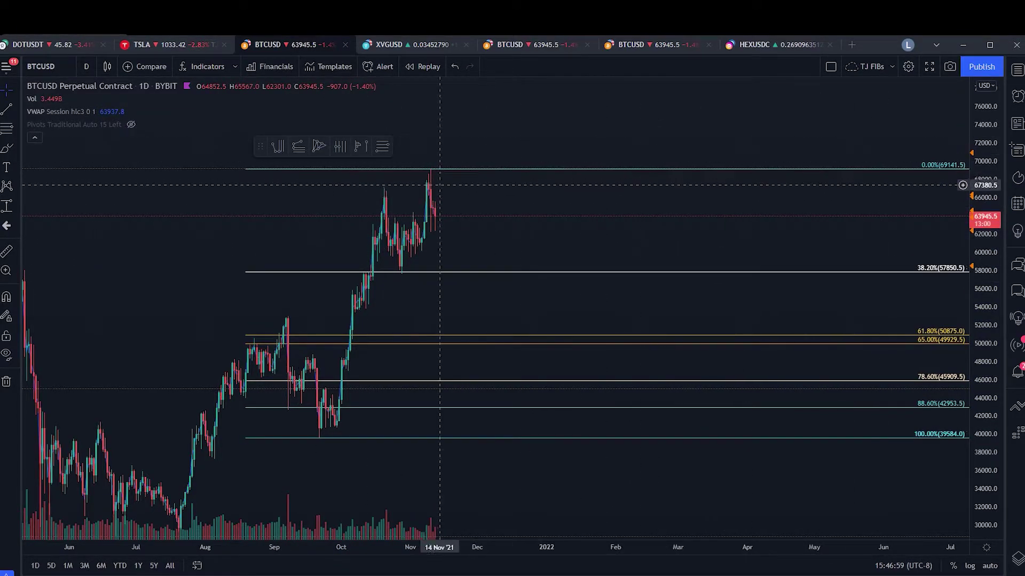
{"action": "left_click", "coordinate": [6, 148]}
{"action": "mouse_move", "coordinate": [464, 187]}
{"action": "left_mouse_down"}
{"action": "mouse_move", "coordinate": [529, 312]}
{"action": "mouse_move", "coordinate": [562, 332]}
{"action": "mouse_move", "coordinate": [580, 378]}
{"action": "mouse_move", "coordinate": [600, 375]}
{"action": "mouse_move", "coordinate": [649, 434]}
{"action": "left_mouse_up"}
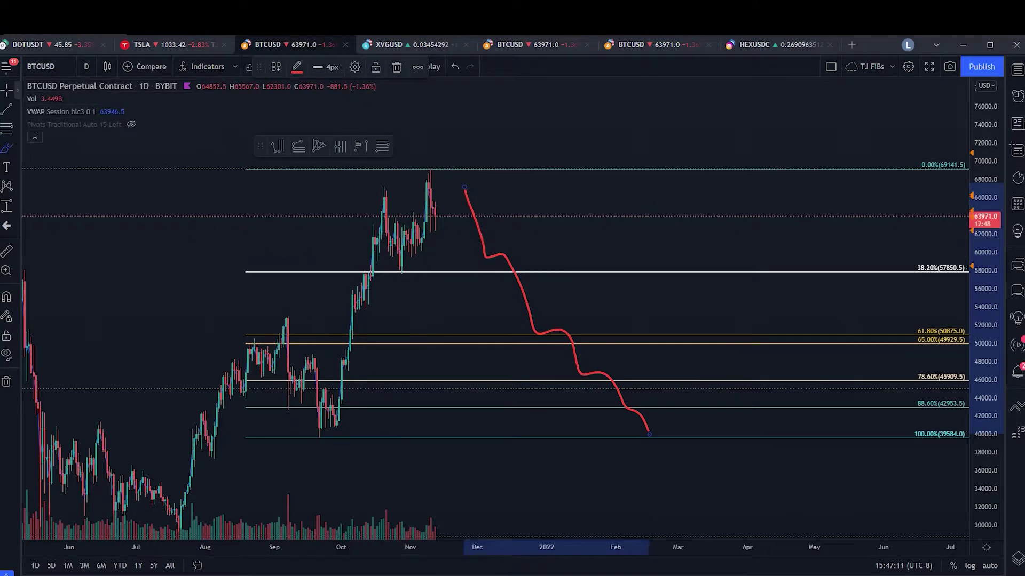
Delete the red brush stroke and bring up the Fib Retracement's settings
{"action": "left_click", "coordinate": [6, 89]}
{"action": "left_click", "coordinate": [479, 256]}
{"action": "left_click", "coordinate": [487, 257]}
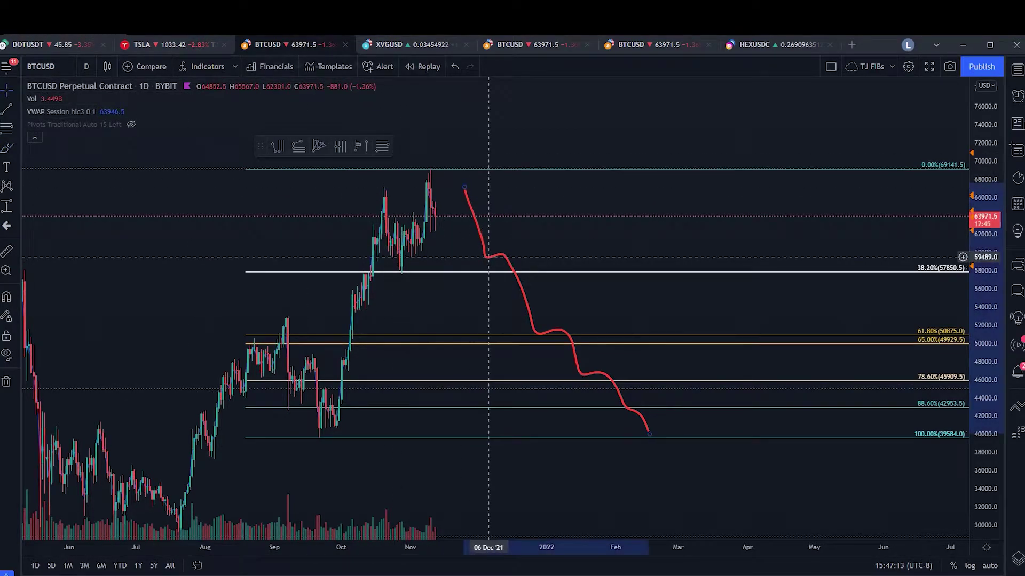
{"action": "key", "text": "Delete"}
{"action": "right_click", "coordinate": [460, 273]}
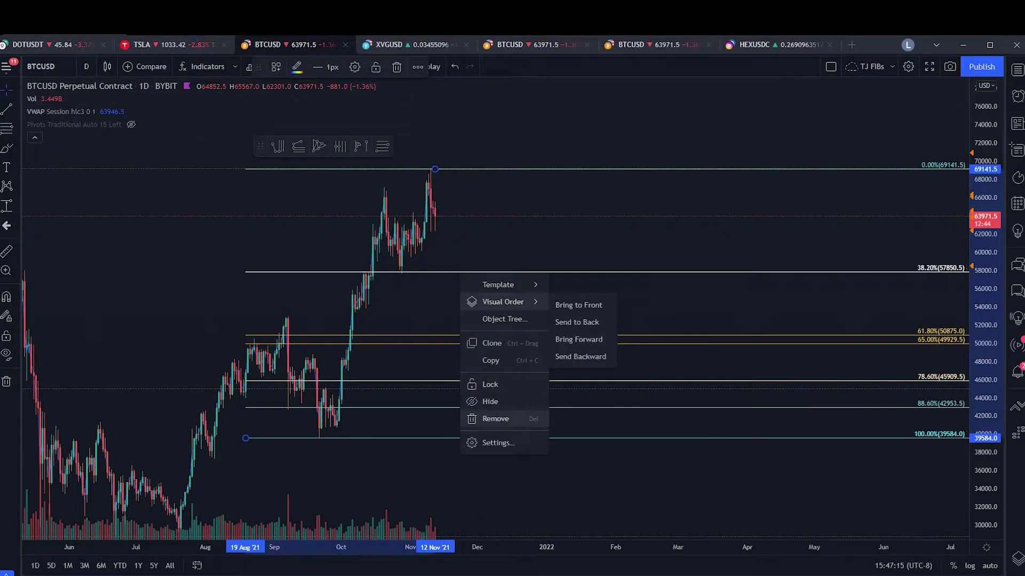
{"action": "left_click", "coordinate": [497, 443]}
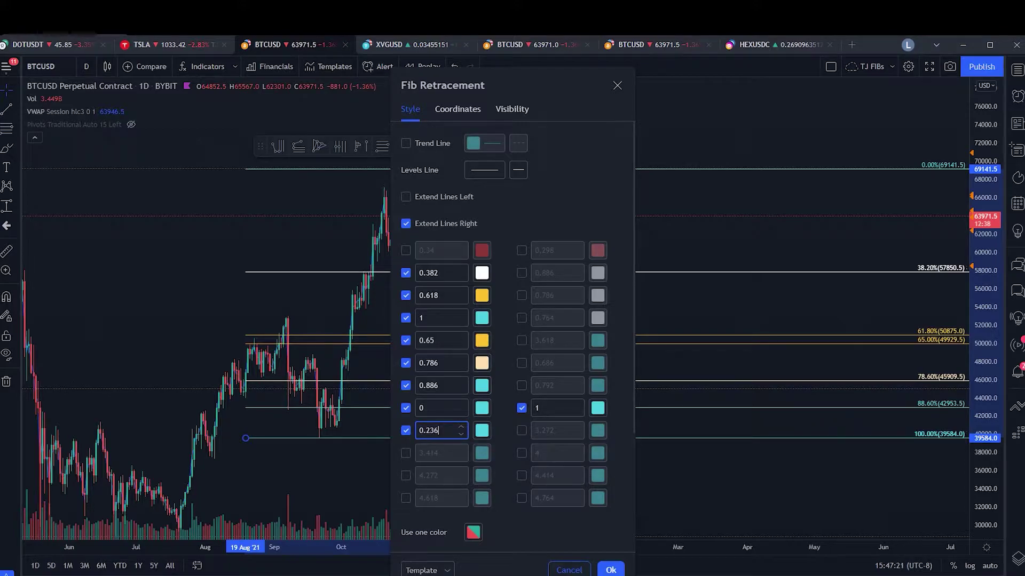
Apply the 0.236 level, nudge the top anchor, then delete the Fibonacci retracement
{"action": "key", "text": "Return"}
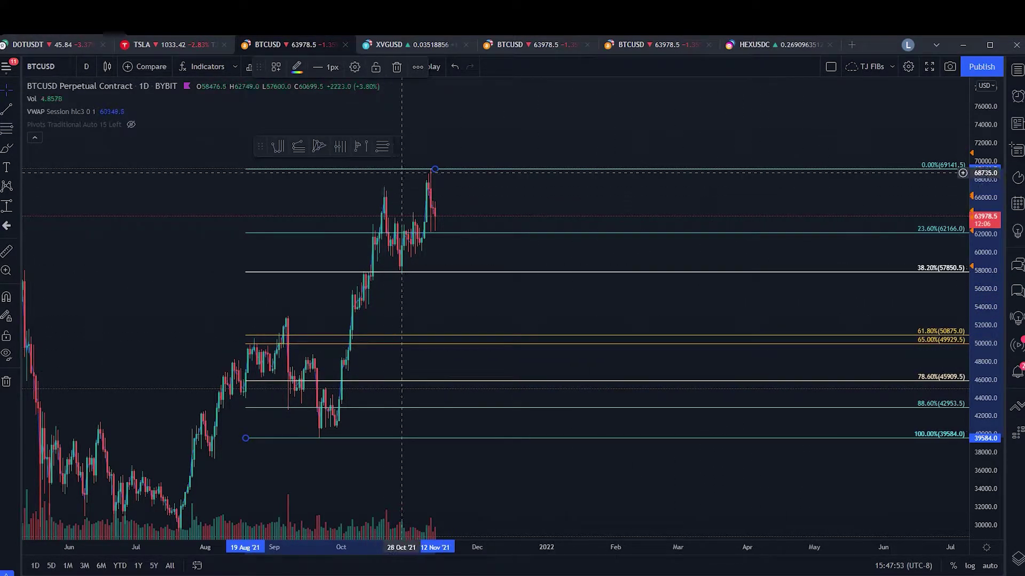
{"action": "mouse_move", "coordinate": [435, 169]}
{"action": "left_mouse_down"}
{"action": "mouse_move", "coordinate": [342, 229]}
{"action": "mouse_move", "coordinate": [238, 429]}
{"action": "mouse_move", "coordinate": [244, 436]}
{"action": "mouse_move", "coordinate": [347, 339]}
{"action": "mouse_move", "coordinate": [453, 168]}
{"action": "left_mouse_up"}
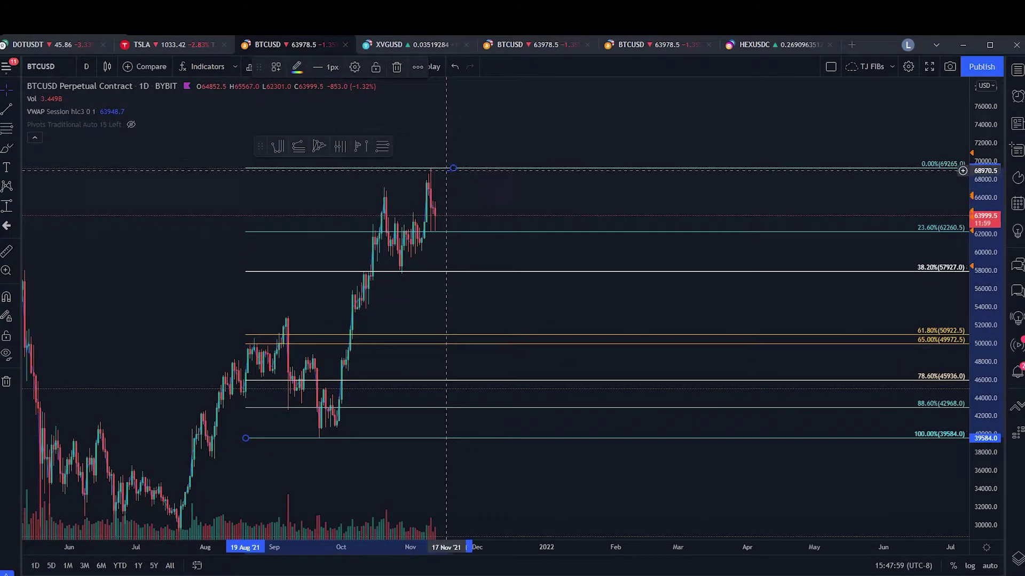
{"action": "key", "text": "Delete"}
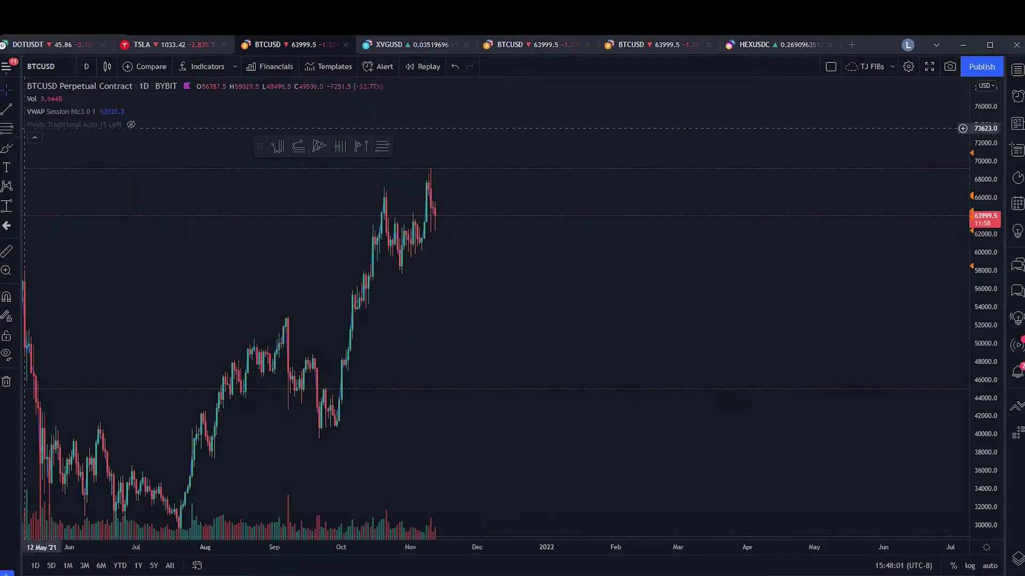
{"action": "key", "text": "alt+f"}
{"action": "left_click", "coordinate": [486, 169]}
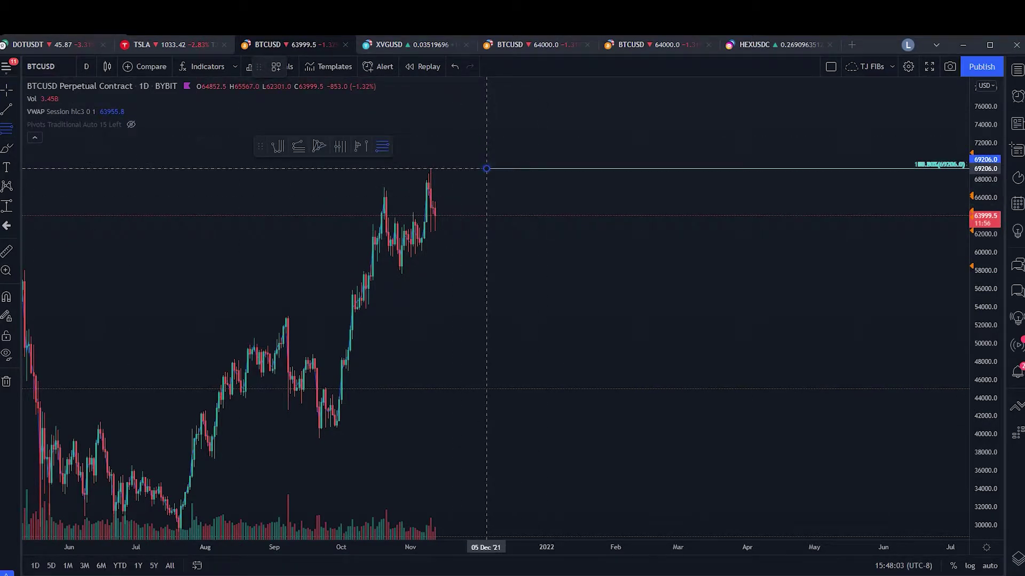
{"action": "left_click", "coordinate": [267, 436]}
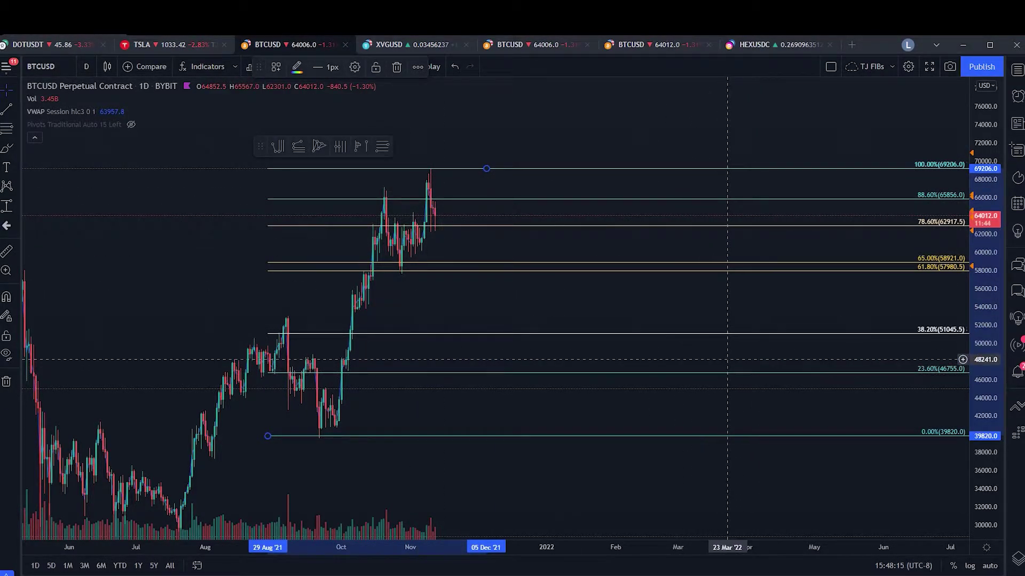
{"action": "key", "text": "Delete"}
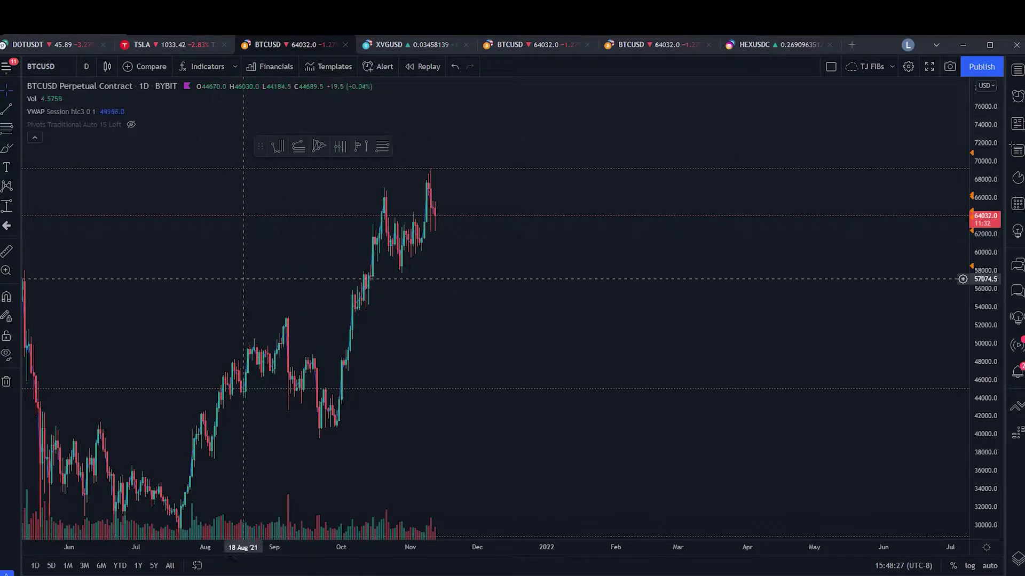
{"action": "left_click_drag", "start_coordinate": [240, 271], "coordinate": [338, 255]}
{"action": "left_click_drag", "start_coordinate": [270, 232], "coordinate": [400, 195]}
{"action": "scroll", "coordinate": [236, 177], "scroll_direction": "down", "scroll_amount": 3}
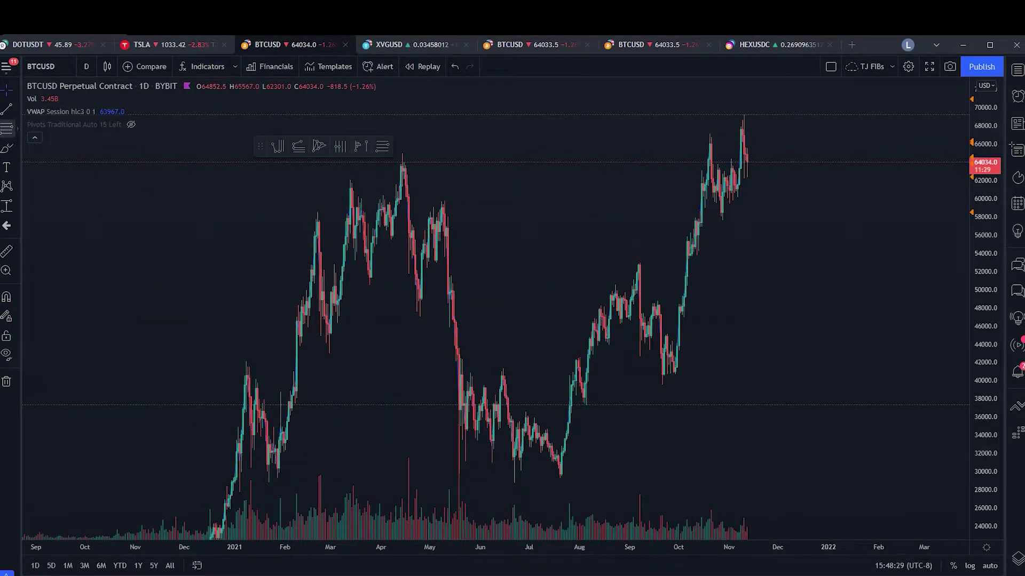
{"action": "left_click", "coordinate": [7, 129]}
{"action": "scroll", "coordinate": [263, 168], "scroll_direction": "up", "scroll_amount": 1}
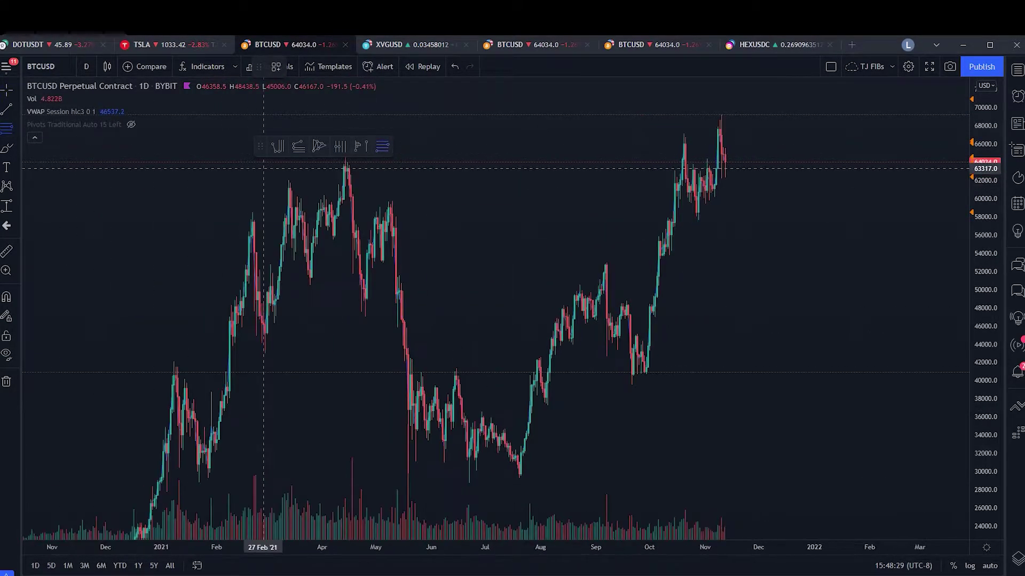
{"action": "left_click", "coordinate": [377, 201]}
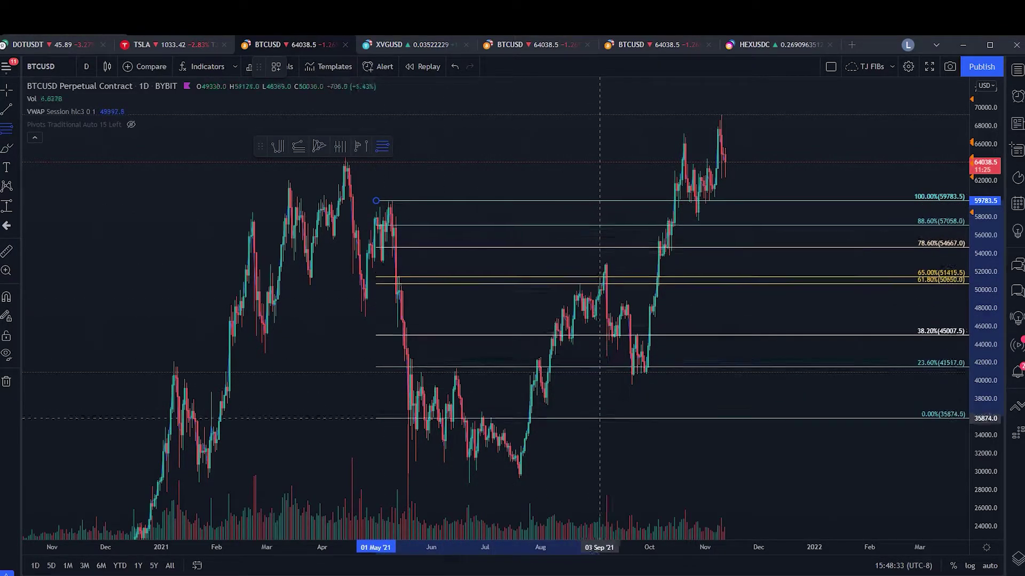
{"action": "left_click", "coordinate": [594, 485]}
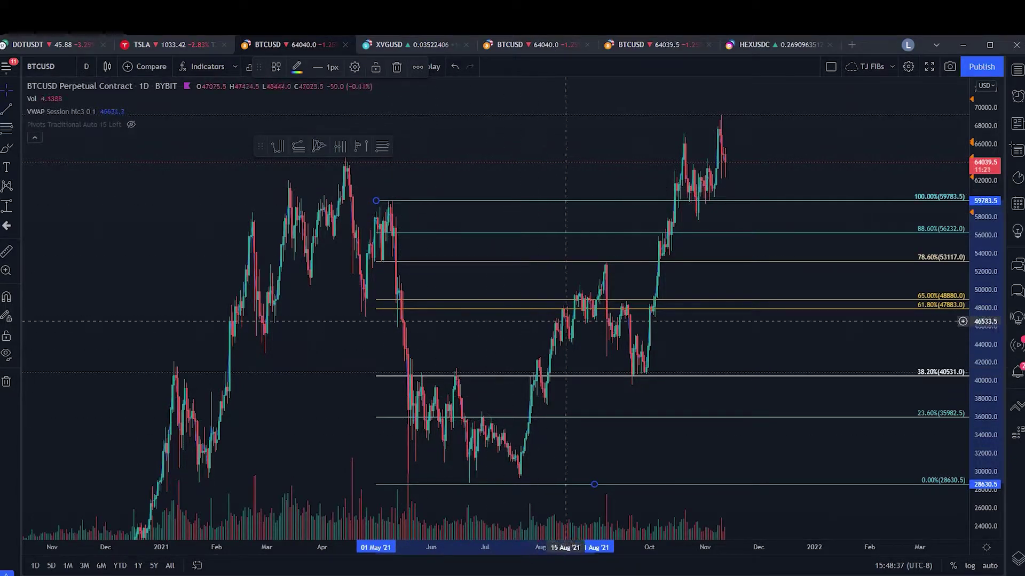
{"action": "left_click_drag", "start_coordinate": [691, 332], "coordinate": [681, 316]}
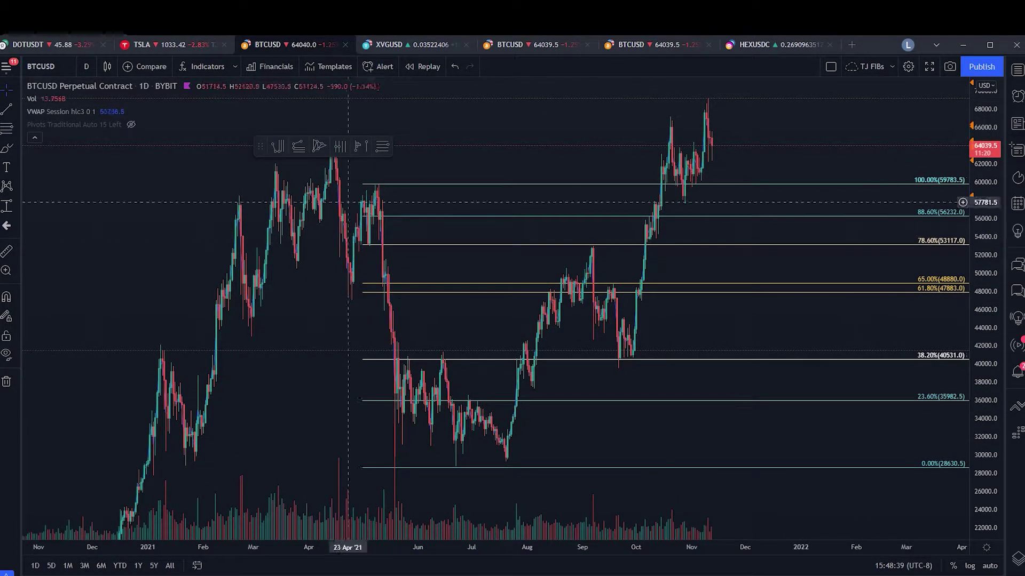
{"action": "left_click_drag", "start_coordinate": [215, 325], "coordinate": [634, 281]}
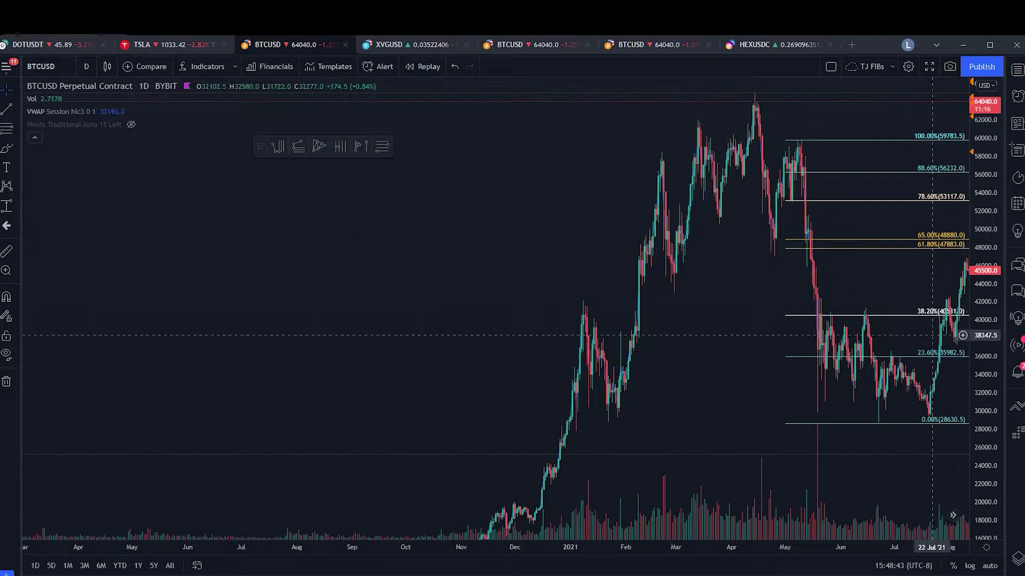
{"action": "left_click_drag", "start_coordinate": [944, 328], "coordinate": [714, 330]}
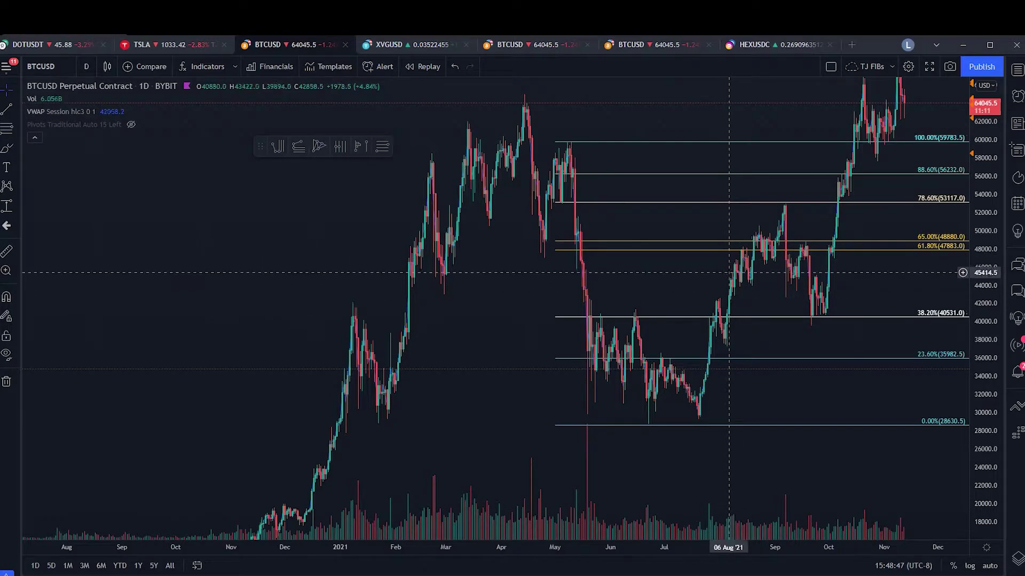
{"action": "scroll", "coordinate": [928, 404], "scroll_direction": "up", "scroll_amount": 2}
{"action": "scroll", "coordinate": [504, 315], "scroll_direction": "up", "scroll_amount": 5}
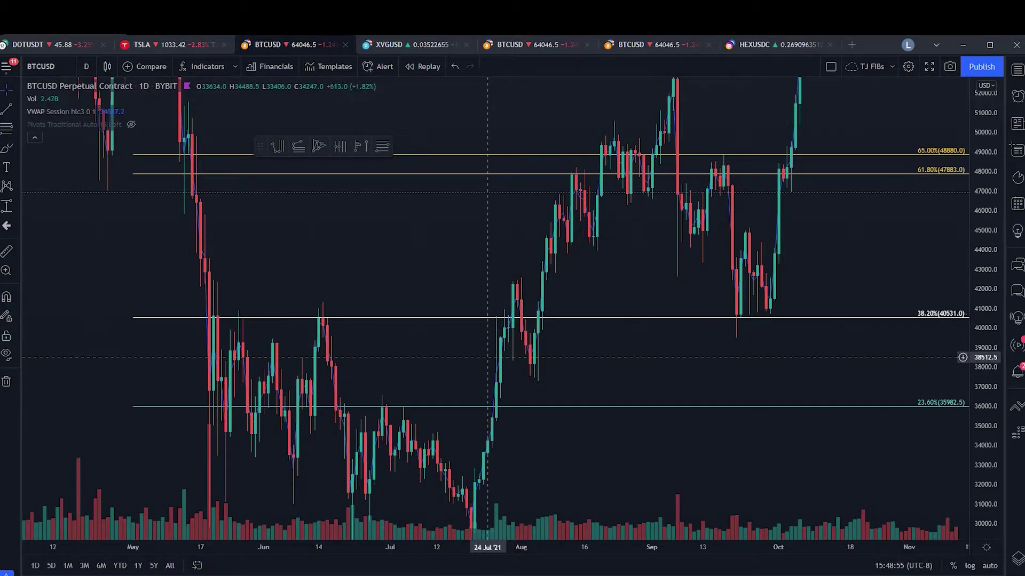
{"action": "left_click_drag", "start_coordinate": [544, 227], "coordinate": [512, 321]}
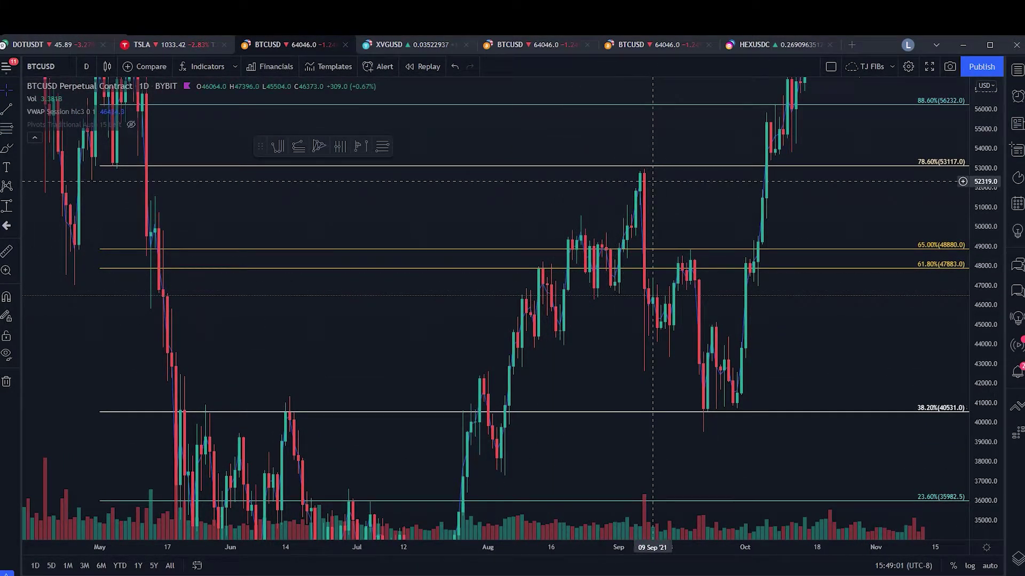
{"action": "left_click_drag", "start_coordinate": [790, 191], "coordinate": [686, 366]}
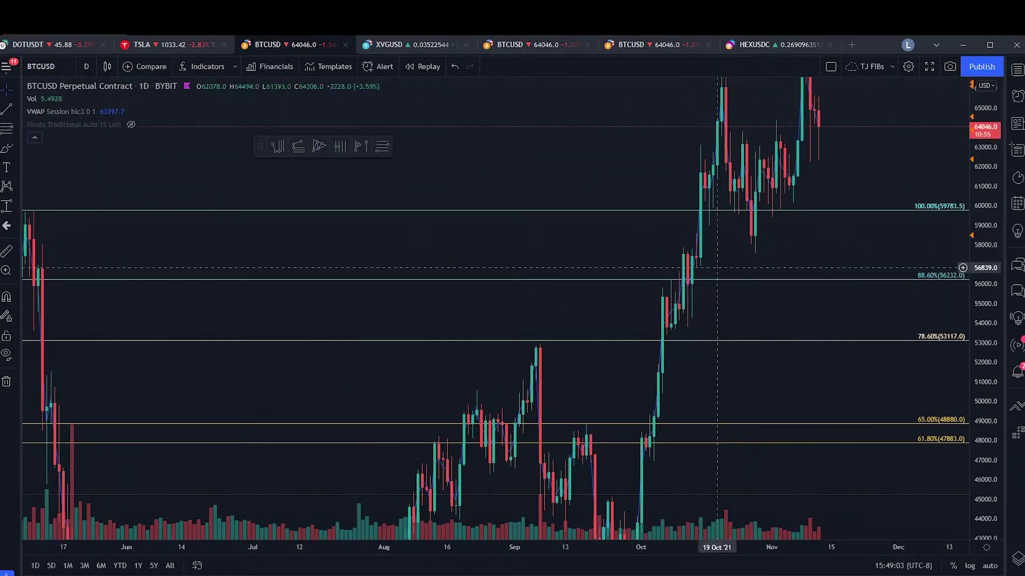
{"action": "scroll", "coordinate": [688, 289], "scroll_direction": "down", "scroll_amount": 4}
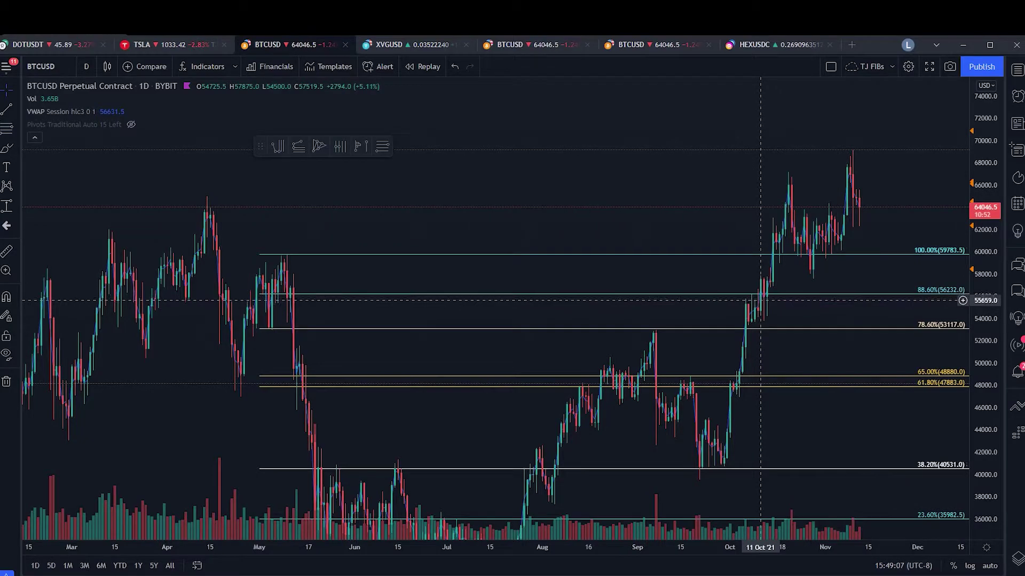
{"action": "scroll", "coordinate": [614, 251], "scroll_direction": "down", "scroll_amount": 3}
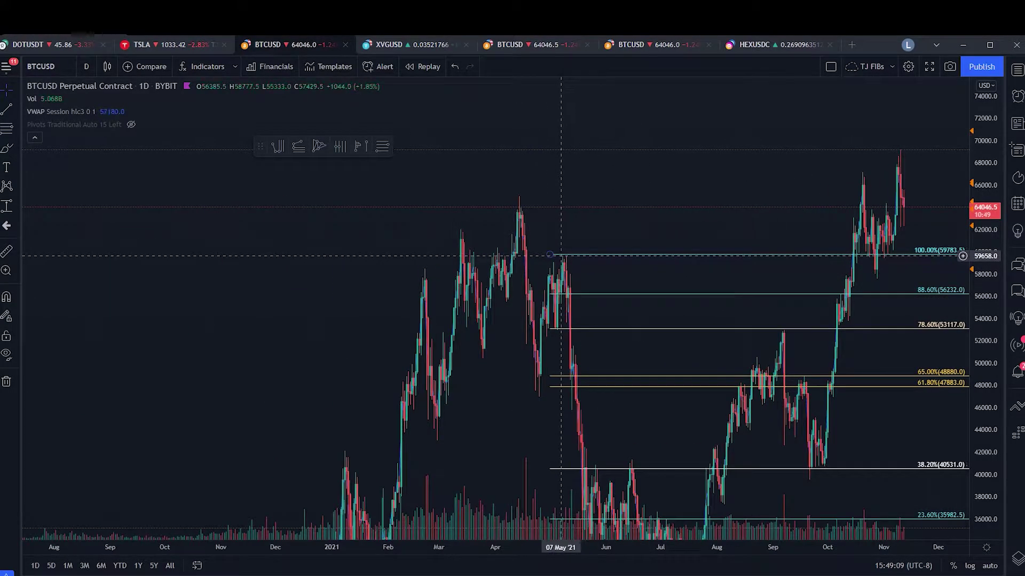
{"action": "left_click", "coordinate": [550, 254]}
{"action": "left_click_drag", "start_coordinate": [550, 254], "coordinate": [519, 198]}
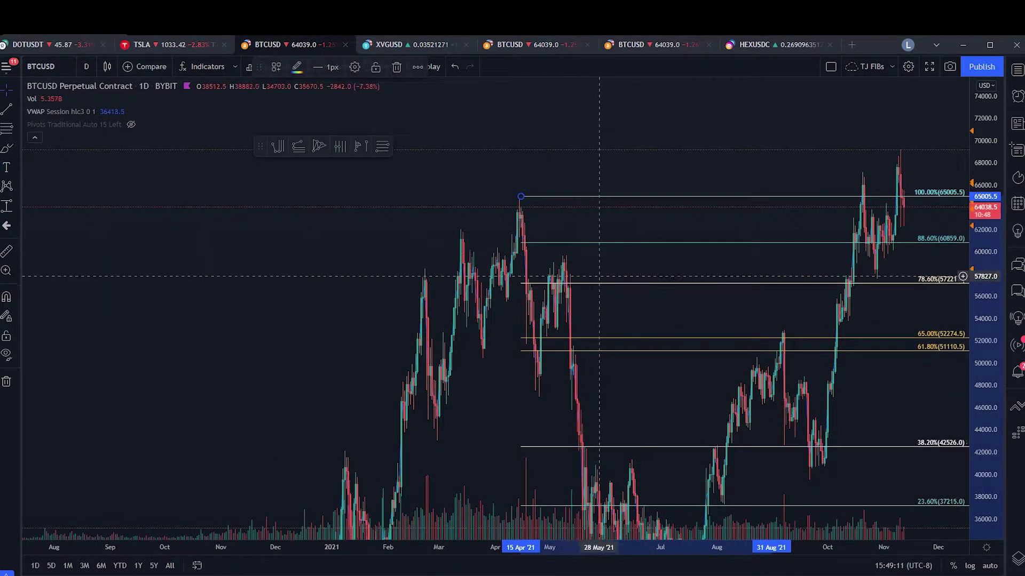
{"action": "scroll", "coordinate": [550, 102], "scroll_direction": "up", "scroll_amount": 3}
{"action": "scroll", "coordinate": [640, 288], "scroll_direction": "up", "scroll_amount": 2}
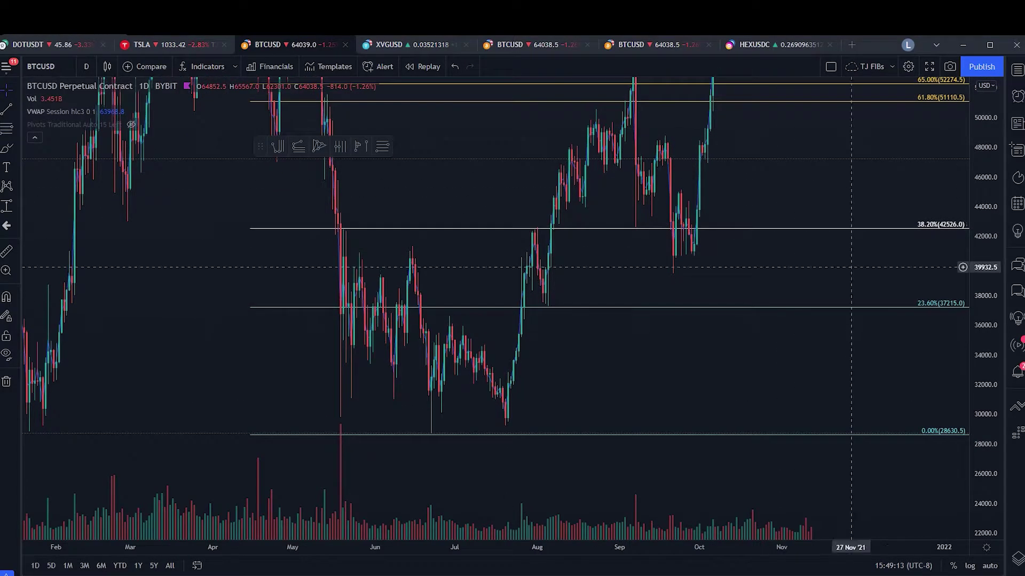
{"action": "scroll", "coordinate": [722, 284], "scroll_direction": "up", "scroll_amount": 2}
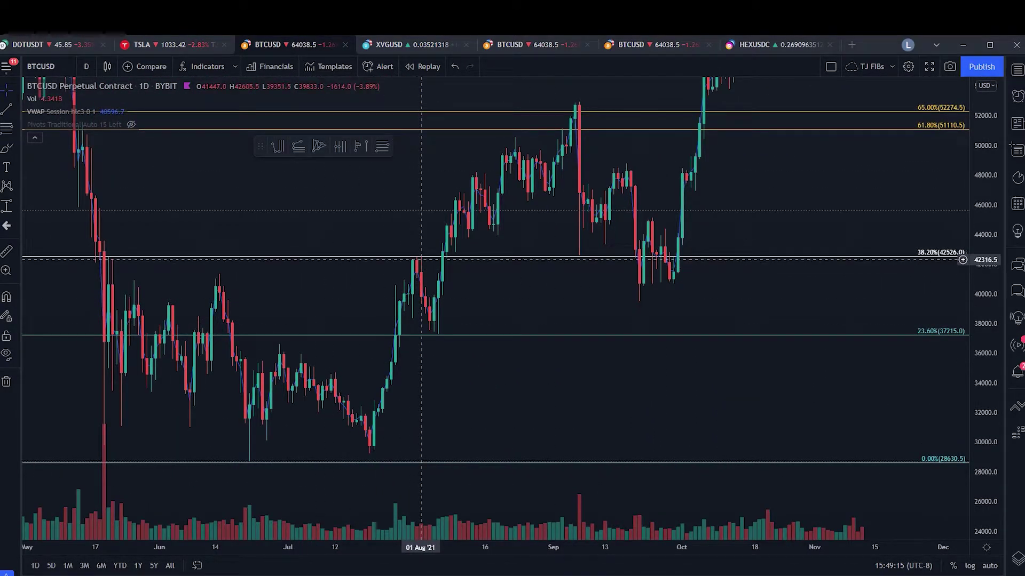
{"action": "left_click_drag", "start_coordinate": [488, 309], "coordinate": [469, 361]}
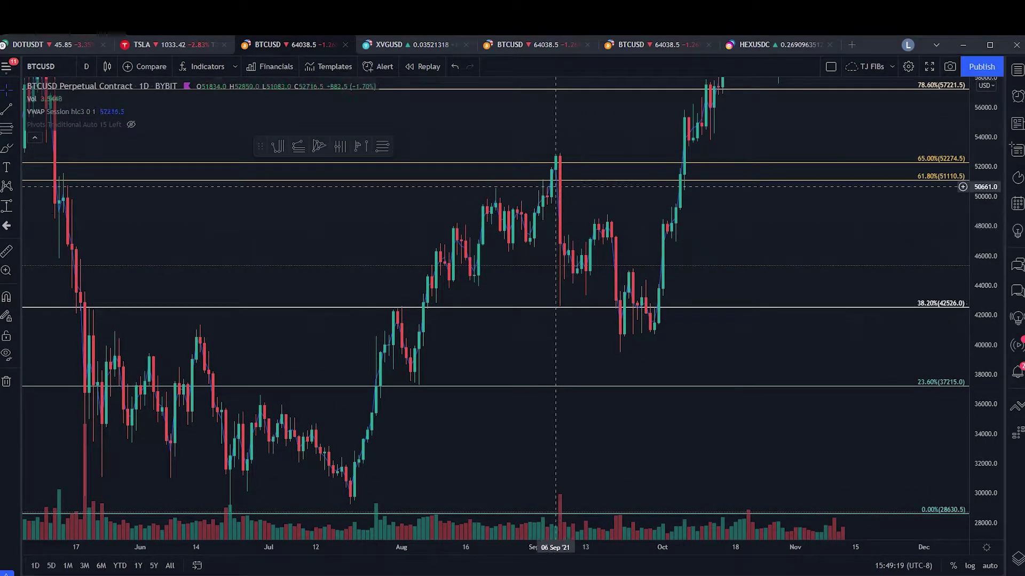
{"action": "scroll", "coordinate": [362, 268], "scroll_direction": "right", "scroll_amount": 4}
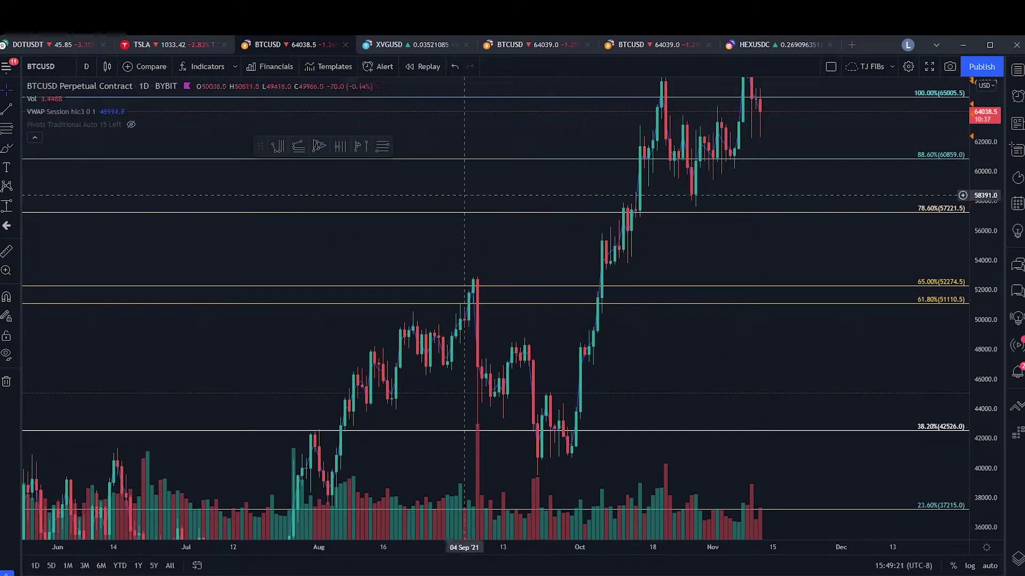
{"action": "scroll", "coordinate": [320, 256], "scroll_direction": "down", "scroll_amount": 3}
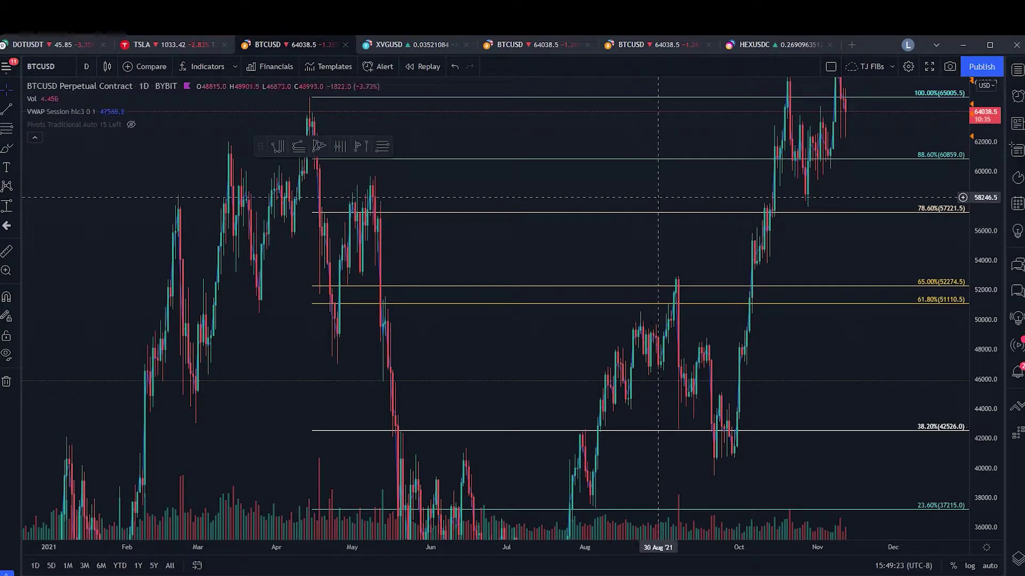
{"action": "left_click", "coordinate": [522, 213]}
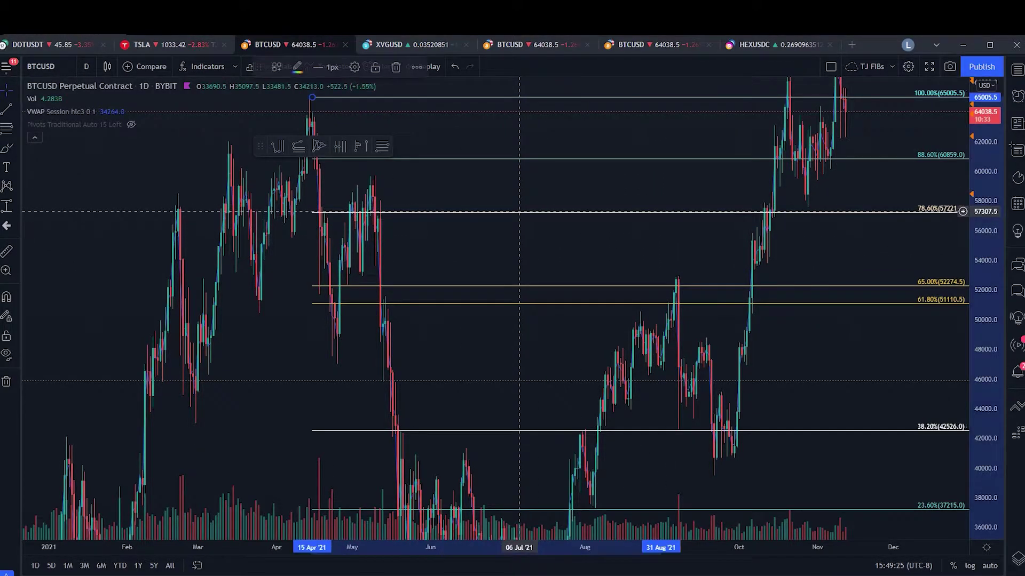
In the Fib settings, turn off the 1, 0.786, 0.886 and 0.236 levels
{"action": "right_click", "coordinate": [522, 214]}
{"action": "left_click", "coordinate": [534, 382]}
{"action": "left_click", "coordinate": [405, 296]}
{"action": "left_click", "coordinate": [405, 295]}
{"action": "left_click", "coordinate": [406, 318]}
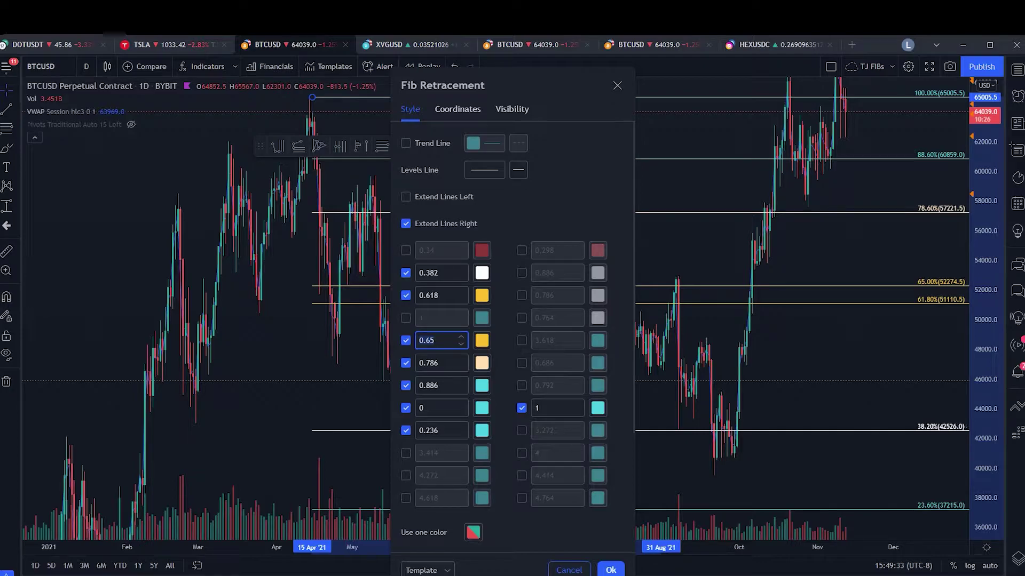
{"action": "left_click", "coordinate": [405, 363]}
{"action": "left_click", "coordinate": [405, 385]}
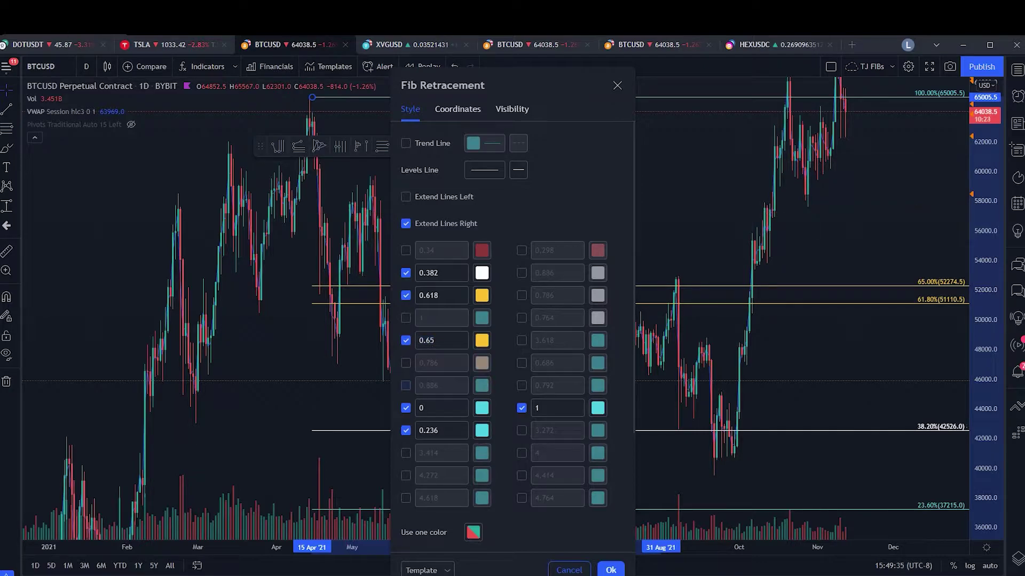
{"action": "left_click", "coordinate": [406, 430]}
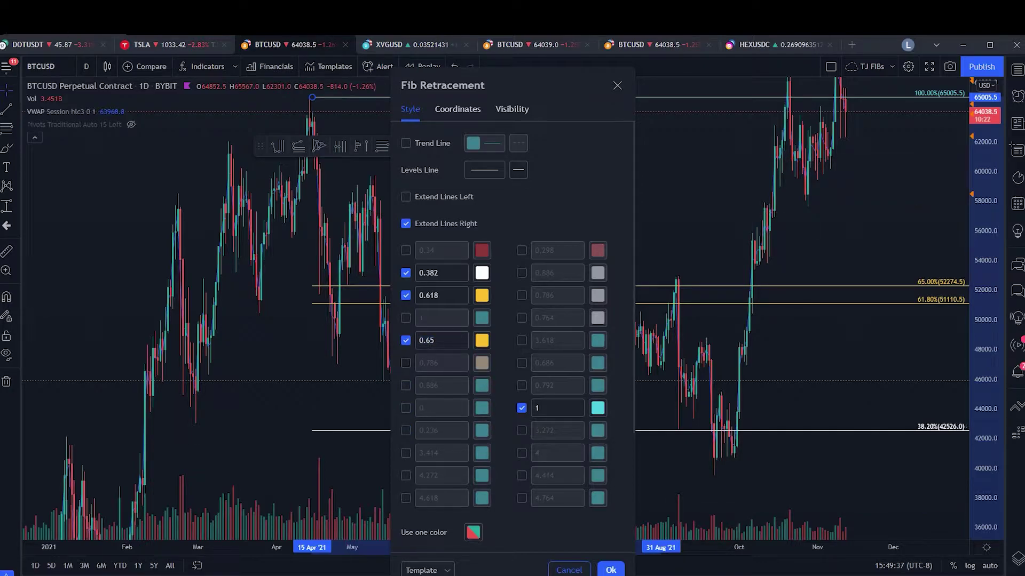
Re-enable the level 1 (100%) line on the retracement
{"action": "left_click_drag", "start_coordinate": [867, 198], "coordinate": [678, 268]}
{"action": "left_click_drag", "start_coordinate": [981, 217], "coordinate": [965, 321]}
{"action": "left_click_drag", "start_coordinate": [761, 382], "coordinate": [756, 311]}
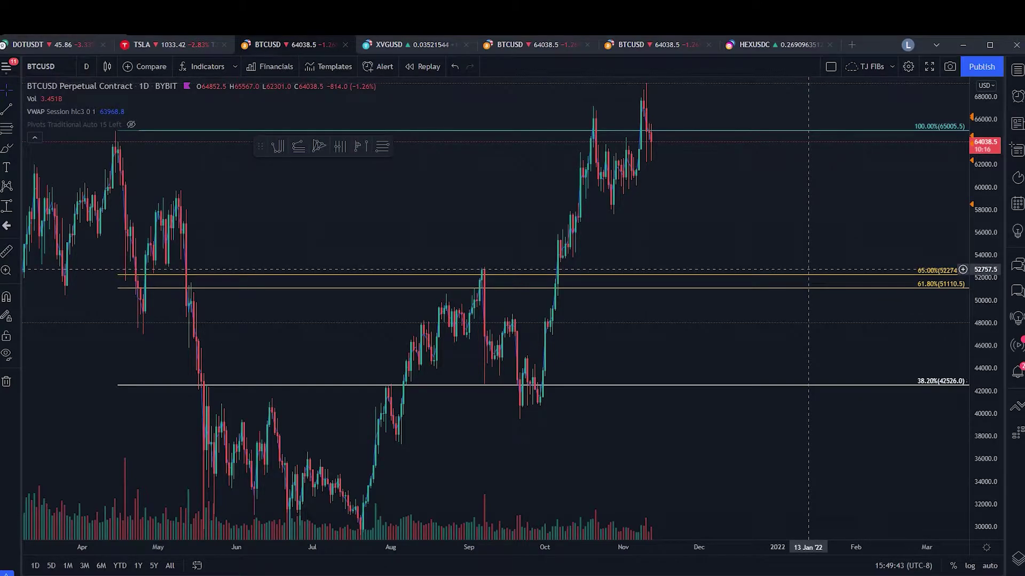
{"action": "right_click", "coordinate": [788, 287]}
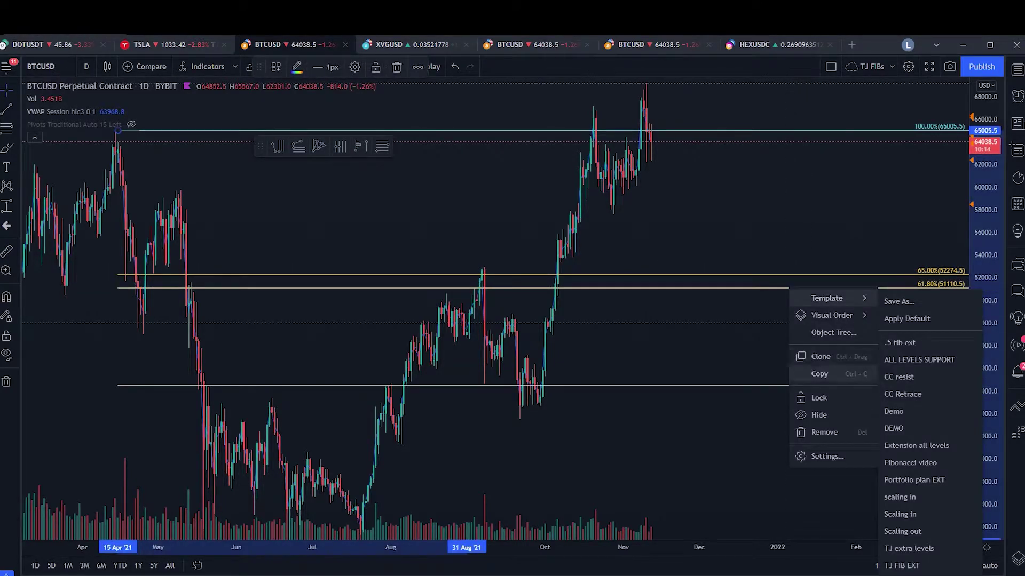
{"action": "left_click", "coordinate": [800, 455]}
{"action": "left_click", "coordinate": [405, 318]}
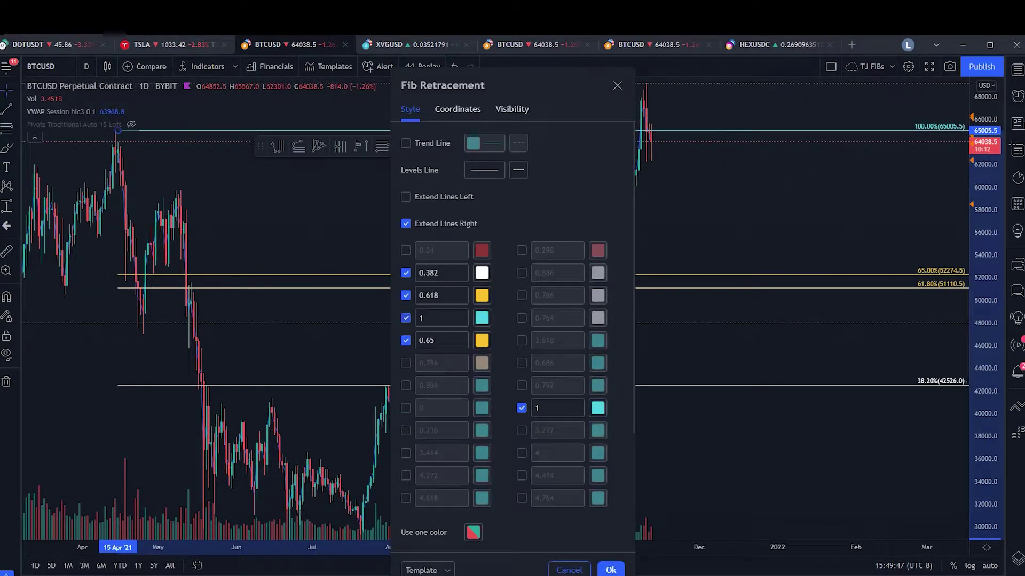
{"action": "left_click", "coordinate": [610, 570]}
Turn the retracement's 0 level back on
{"action": "left_click_drag", "start_coordinate": [985, 285], "coordinate": [985, 358]}
{"action": "mouse_move", "coordinate": [911, 362]}
{"action": "left_mouse_down"}
{"action": "mouse_move", "coordinate": [810, 363]}
{"action": "mouse_move", "coordinate": [766, 346]}
{"action": "mouse_move", "coordinate": [767, 372]}
{"action": "mouse_move", "coordinate": [733, 393]}
{"action": "left_mouse_up"}
{"action": "scroll", "coordinate": [807, 311], "scroll_direction": "down", "scroll_amount": 3}
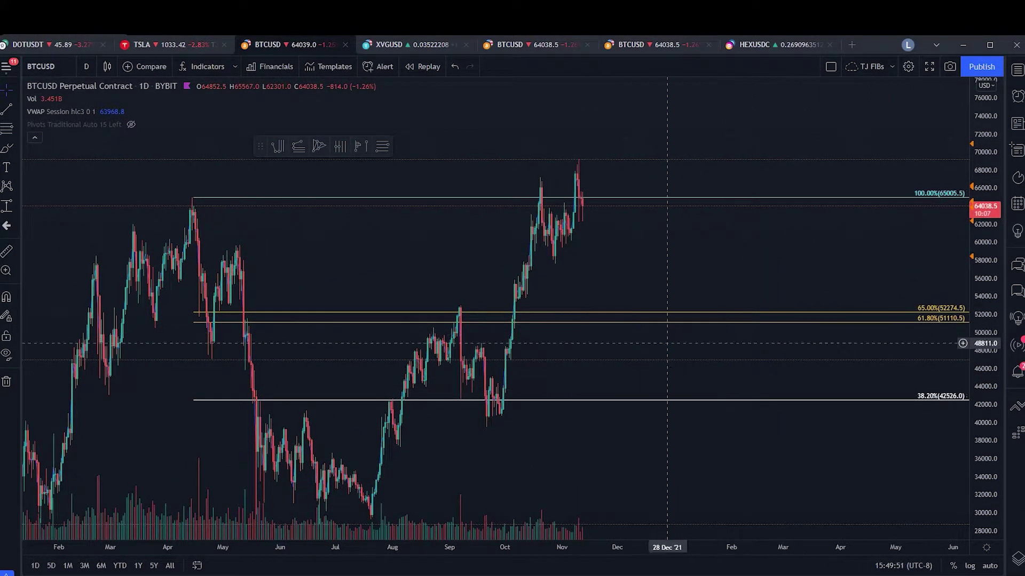
{"action": "scroll", "coordinate": [701, 339], "scroll_direction": "down", "scroll_amount": 4}
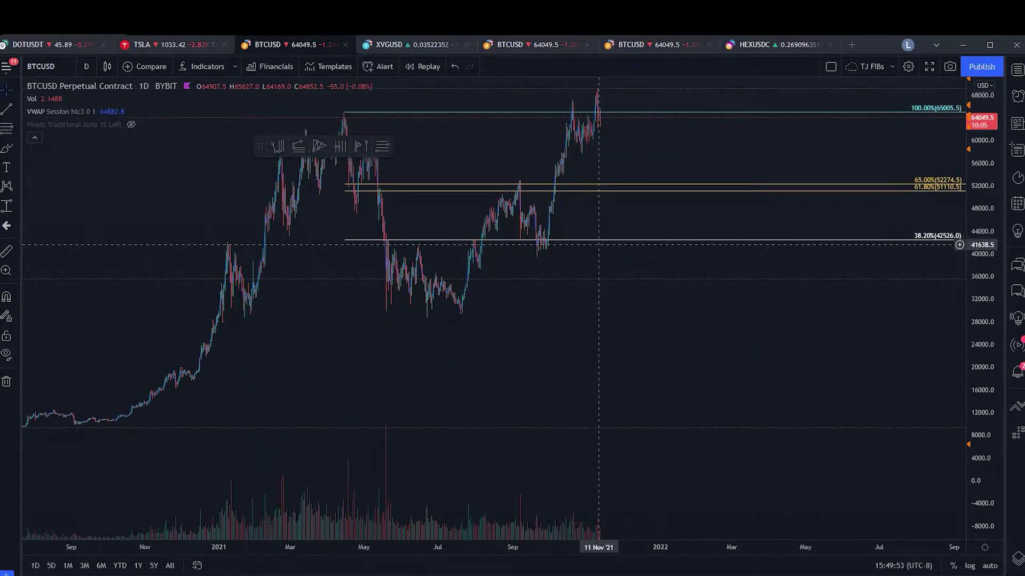
{"action": "double_click", "coordinate": [542, 240]}
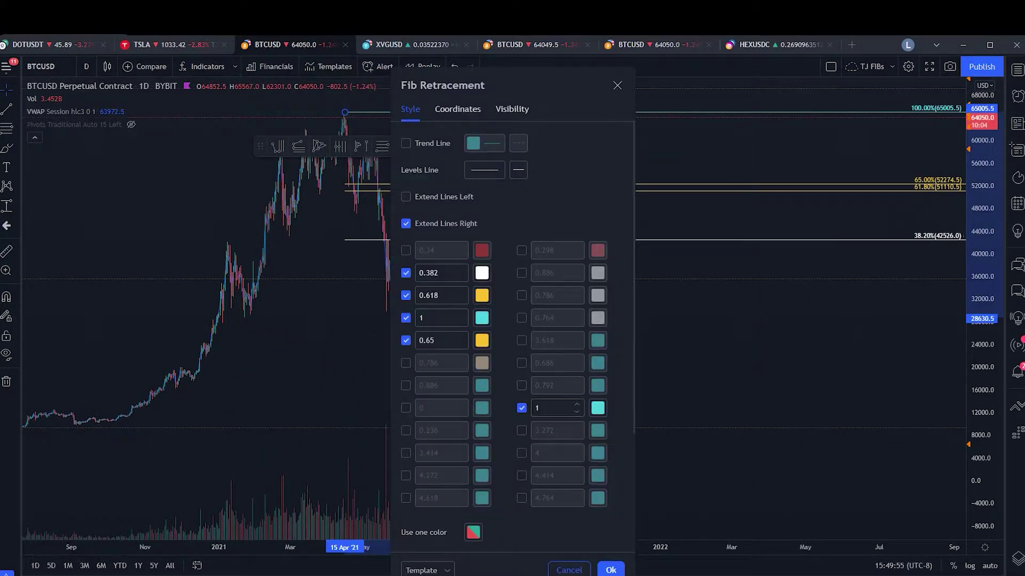
{"action": "left_click", "coordinate": [406, 409]}
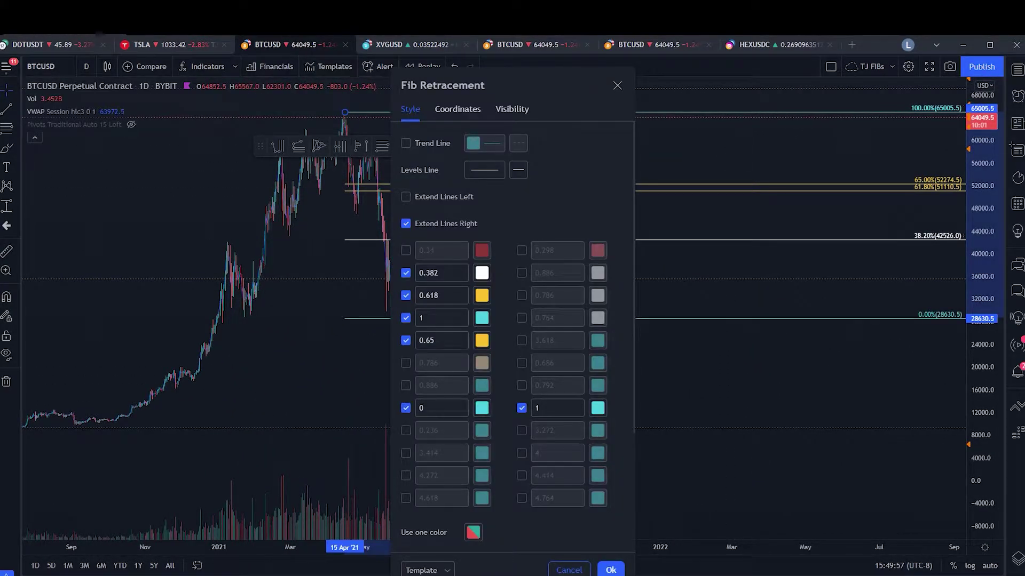
{"action": "left_click", "coordinate": [611, 571]}
Measure a price range from the 38.2% level down to the 0% level
{"action": "left_click_drag", "start_coordinate": [599, 292], "coordinate": [494, 403]}
{"action": "scroll", "coordinate": [494, 402], "scroll_direction": "up", "scroll_amount": 2}
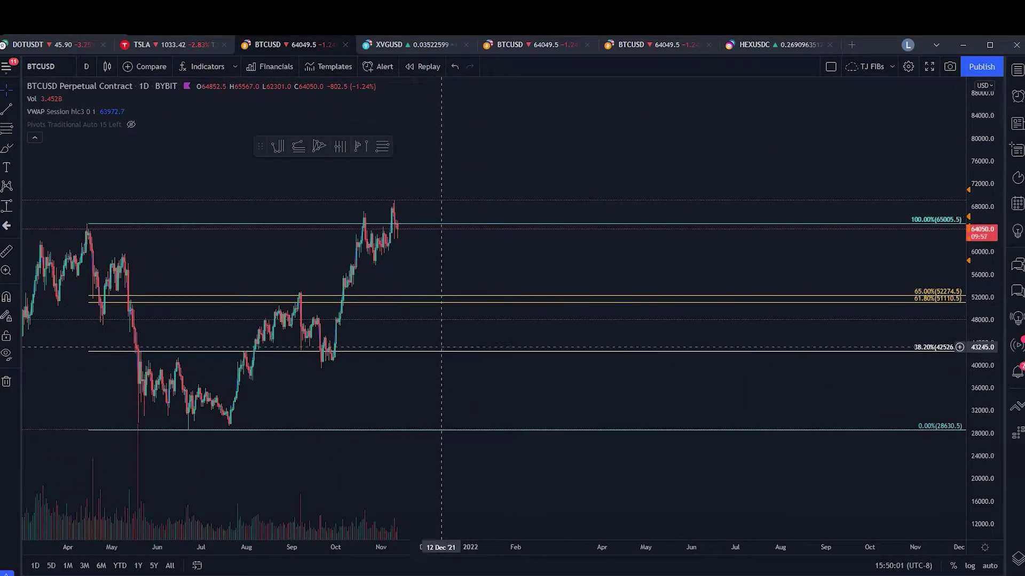
{"action": "left_click_drag", "start_coordinate": [470, 265], "coordinate": [567, 266]}
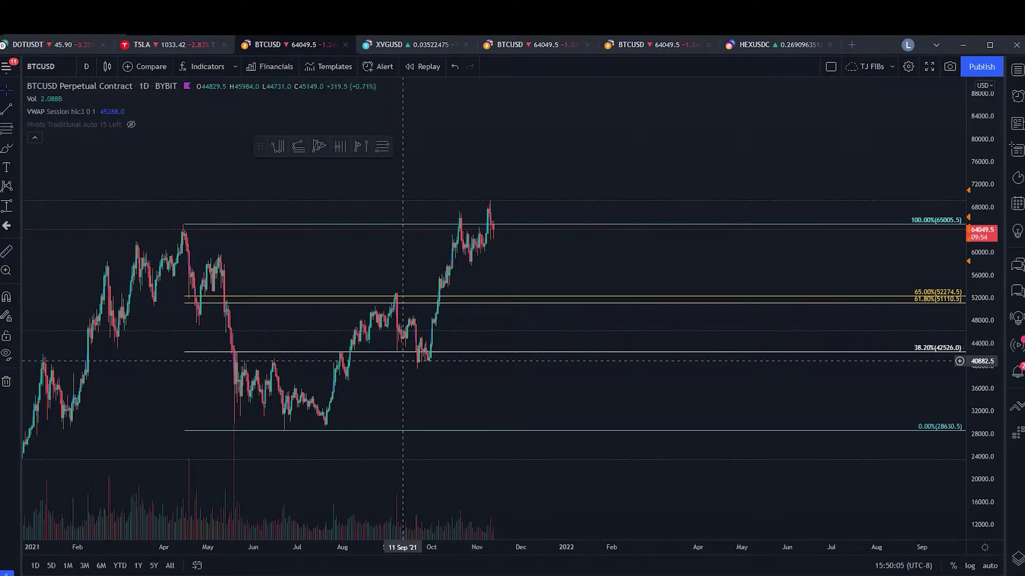
{"action": "left_click", "coordinate": [6, 207]}
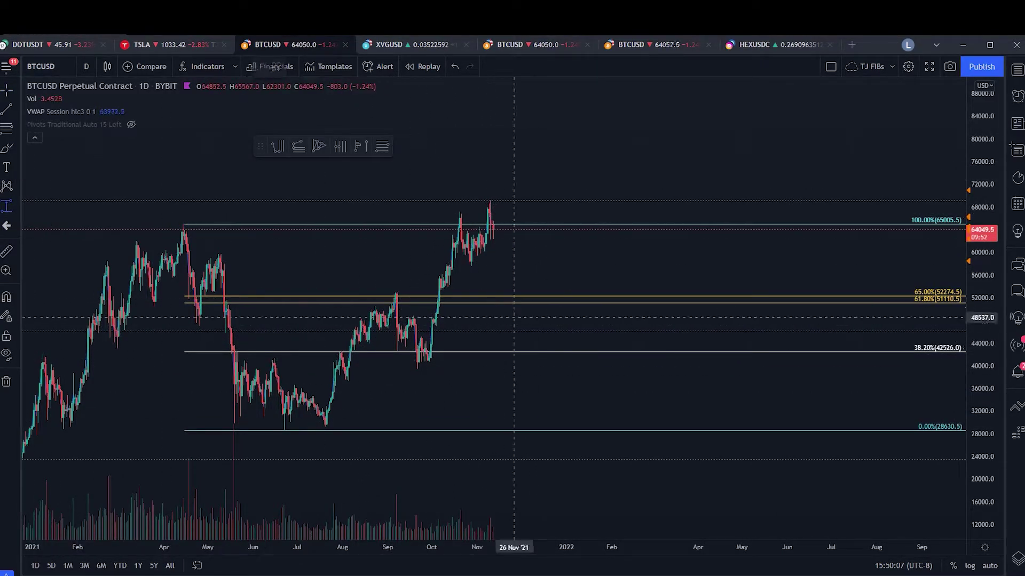
{"action": "left_click", "coordinate": [441, 352]}
{"action": "left_click", "coordinate": [533, 429]}
Drag the price range onto the 38.2% and 0% lines, reading −13702.5 (−32.25%)
{"action": "left_click_drag", "start_coordinate": [487, 390], "coordinate": [514, 362]}
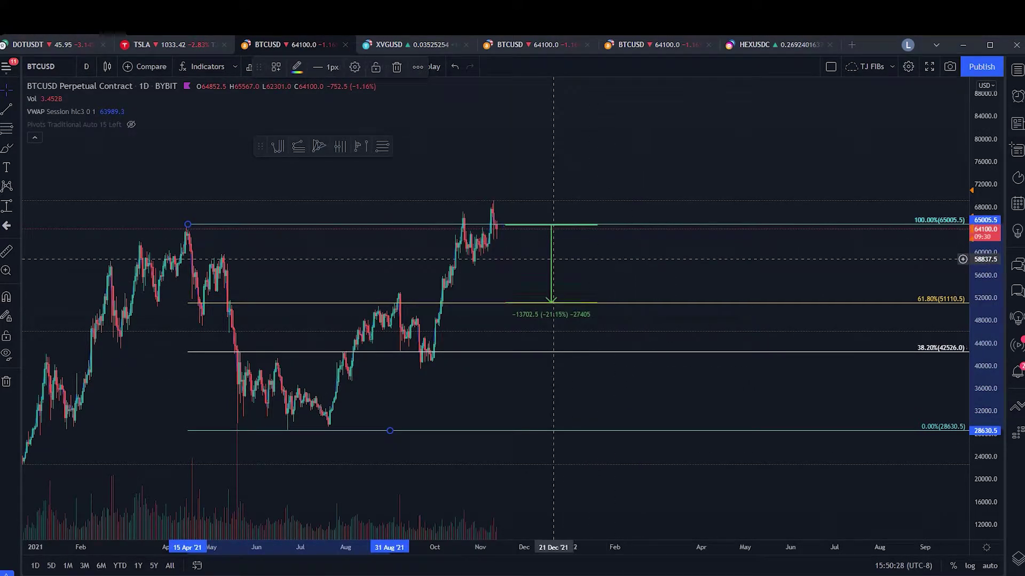
{"action": "mouse_move", "coordinate": [551, 258]}
{"action": "left_mouse_down"}
{"action": "mouse_move", "coordinate": [607, 323]}
{"action": "mouse_move", "coordinate": [605, 386]}
{"action": "left_mouse_up"}
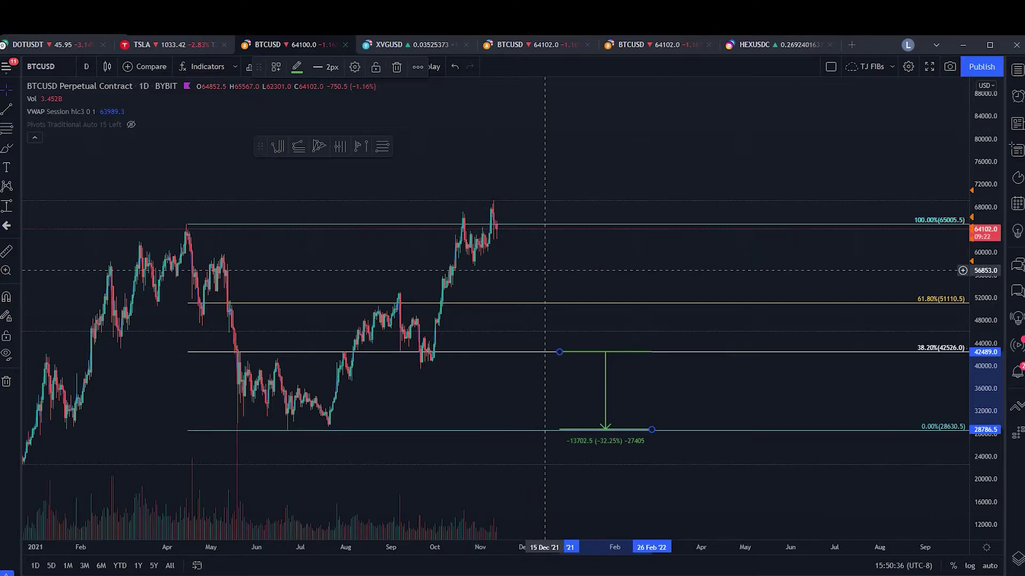
{"action": "left_click_drag", "start_coordinate": [473, 190], "coordinate": [516, 185]}
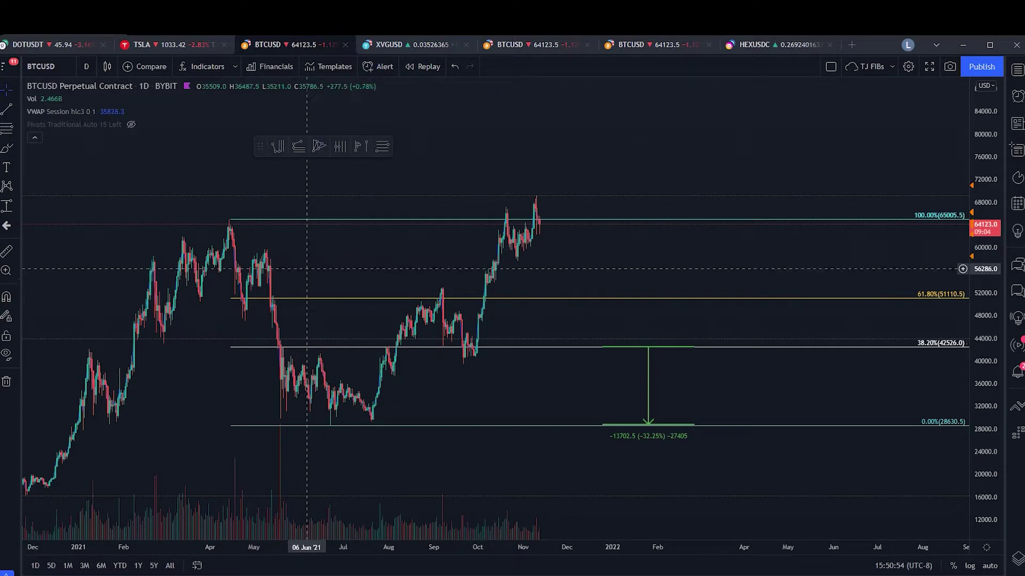
Draw a Fib Retracement from the September 2020 low to the January 2021 high, then move its low to March 2020
{"action": "left_click_drag", "start_coordinate": [345, 261], "coordinate": [684, 191]}
{"action": "left_click", "coordinate": [6, 129]}
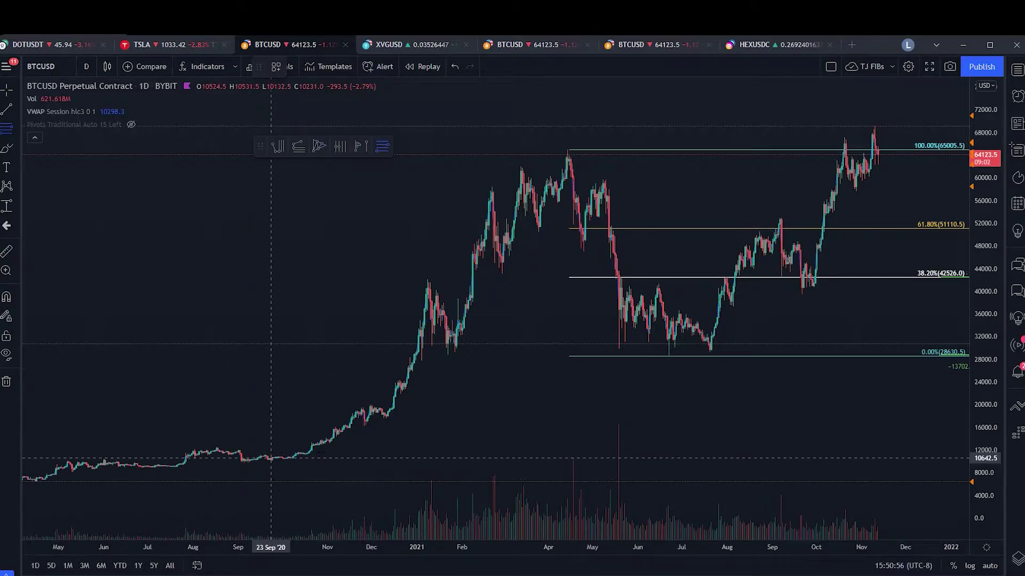
{"action": "left_click", "coordinate": [267, 463]}
{"action": "left_click", "coordinate": [454, 280]}
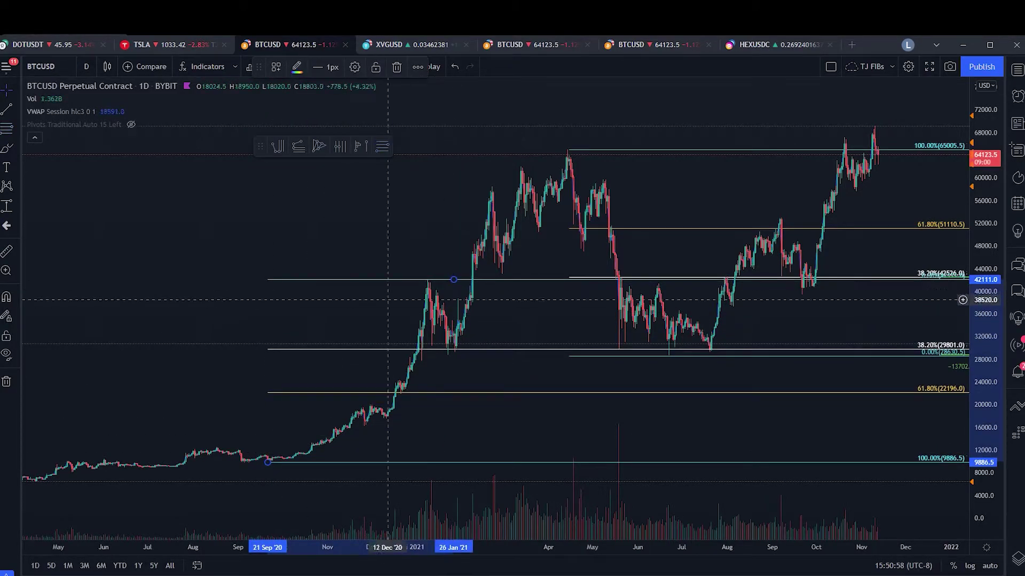
{"action": "scroll", "coordinate": [272, 464], "scroll_direction": "down", "scroll_amount": 3}
{"action": "left_click_drag", "start_coordinate": [504, 466], "coordinate": [276, 495]}
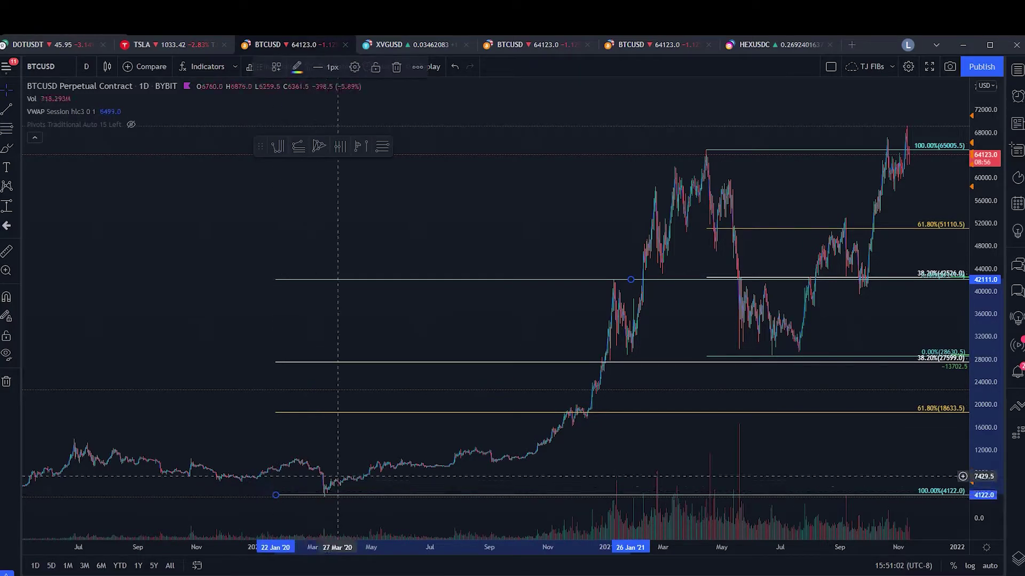
{"action": "scroll", "coordinate": [579, 288], "scroll_direction": "up", "scroll_amount": 2}
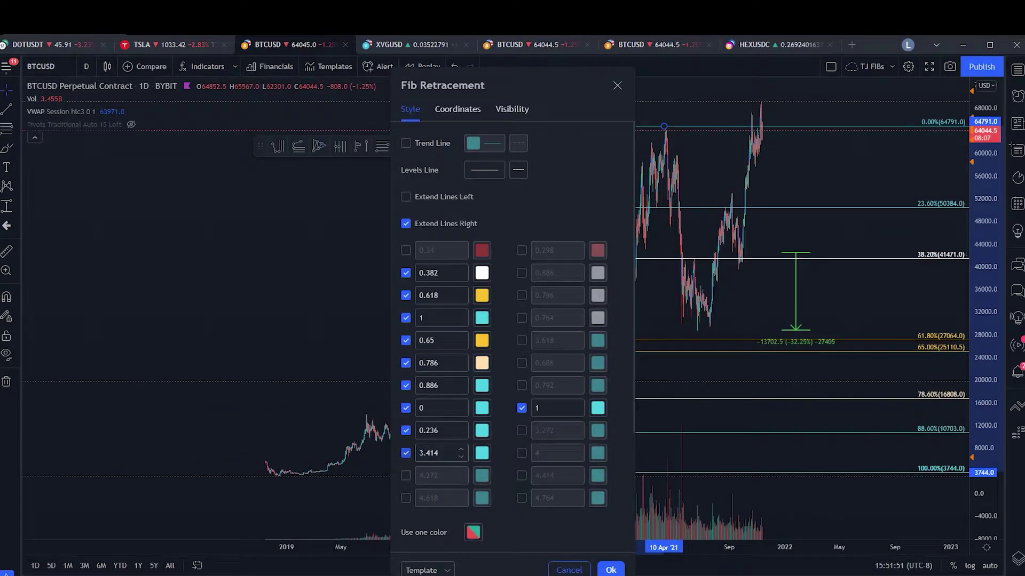
Change the 3.414 level to 0.5, adding a 50% level at 34267.5
{"action": "type", "text": "5"}
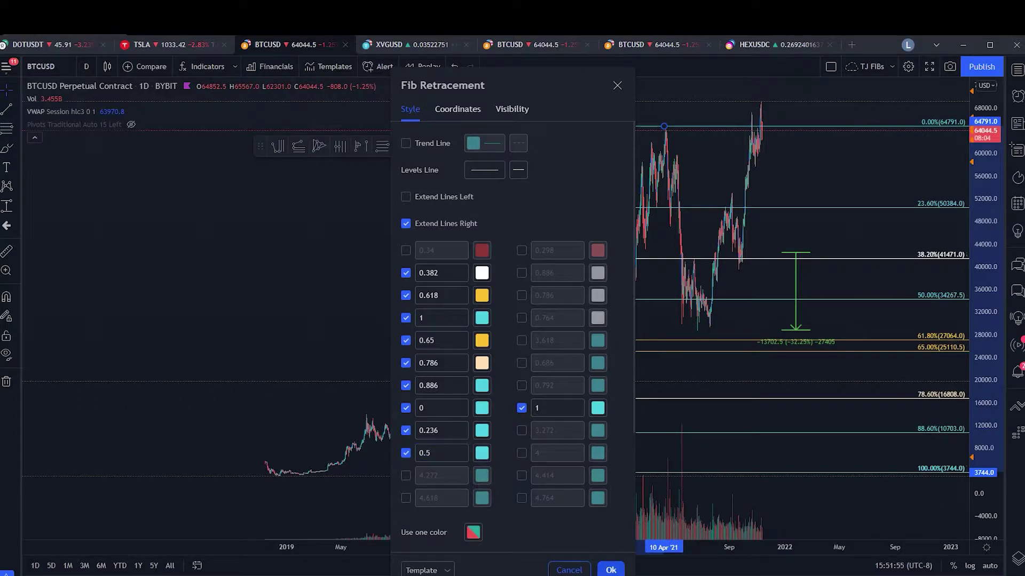
{"action": "left_click", "coordinate": [611, 570]}
{"action": "scroll", "coordinate": [401, 235], "scroll_direction": "up", "scroll_amount": 3}
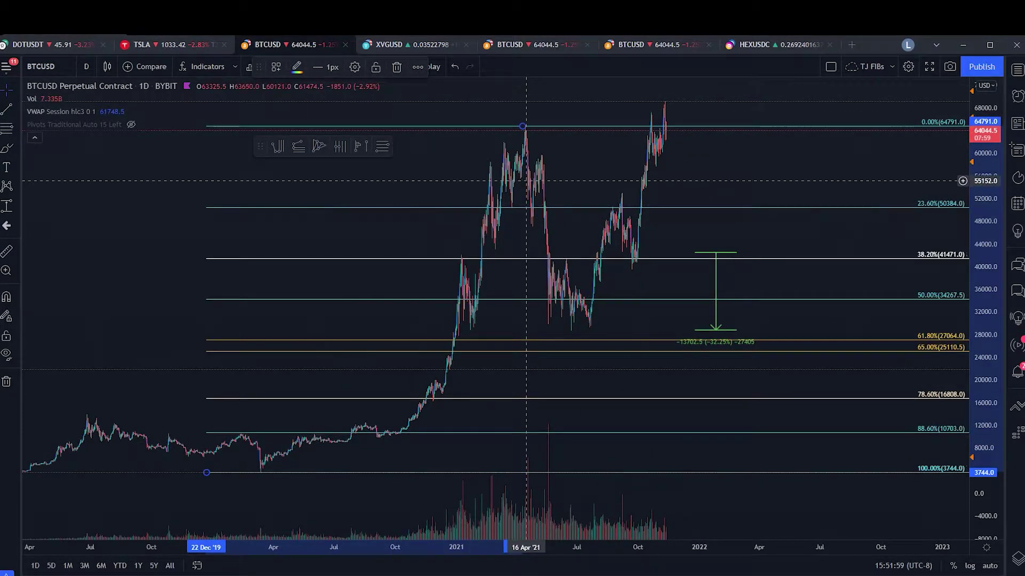
Move the lower anchor onto the 2020 low and the top anchor to the November 2021 high
{"action": "scroll", "coordinate": [268, 459], "scroll_direction": "down", "scroll_amount": 2}
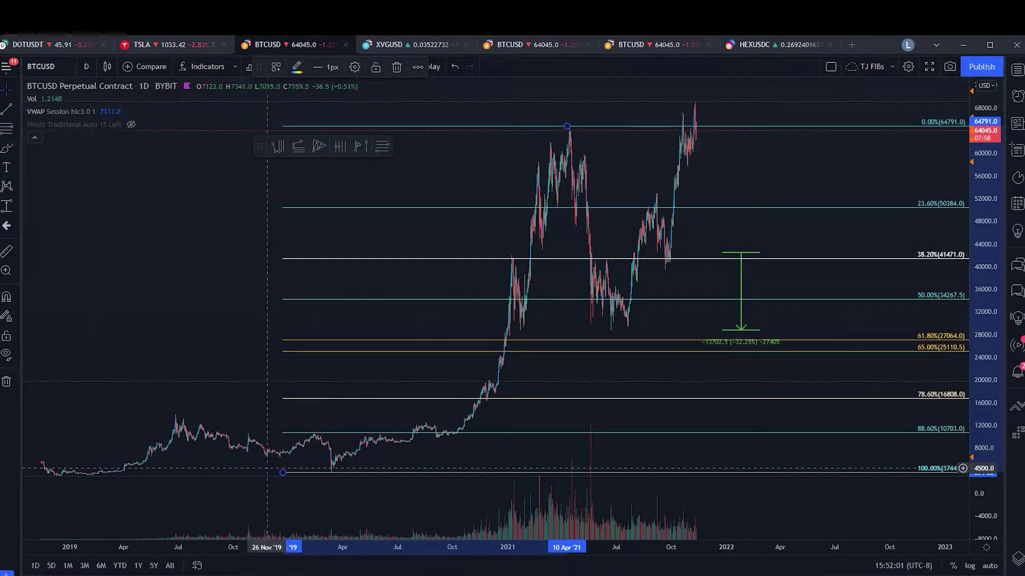
{"action": "left_click_drag", "start_coordinate": [282, 472], "coordinate": [319, 473]}
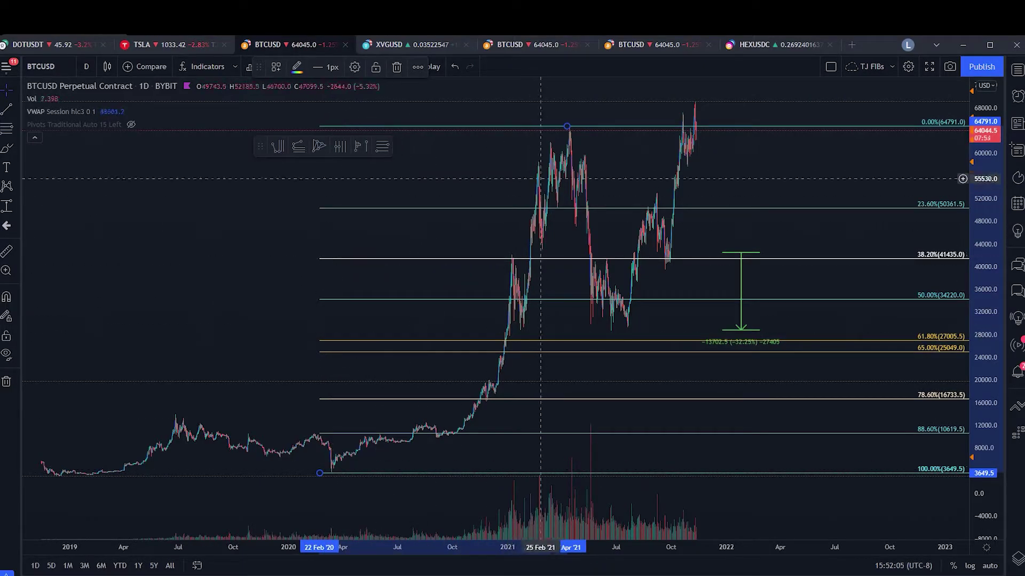
{"action": "left_click_drag", "start_coordinate": [567, 127], "coordinate": [588, 102]}
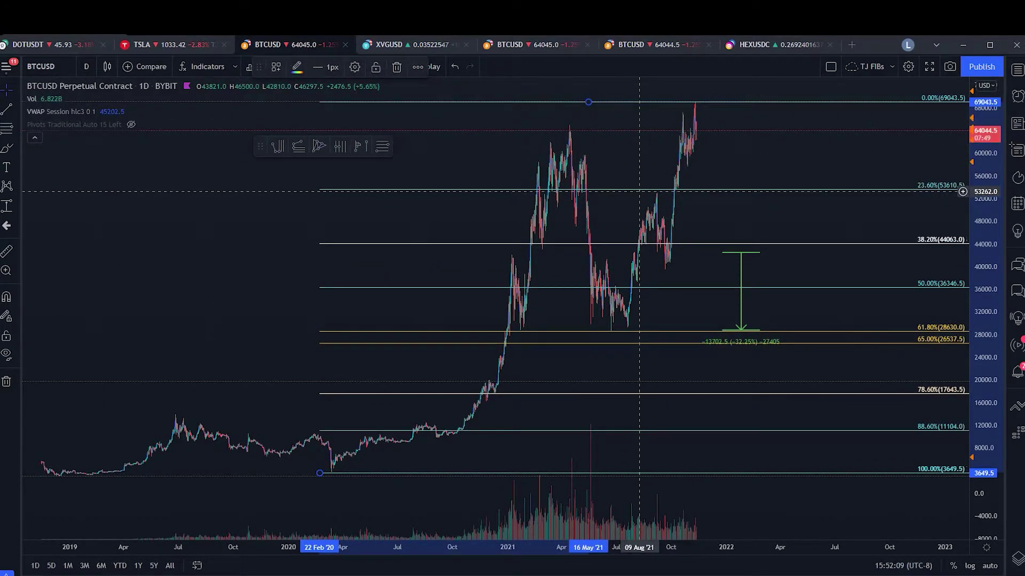
{"action": "scroll", "coordinate": [696, 334], "scroll_direction": "up", "scroll_amount": 2}
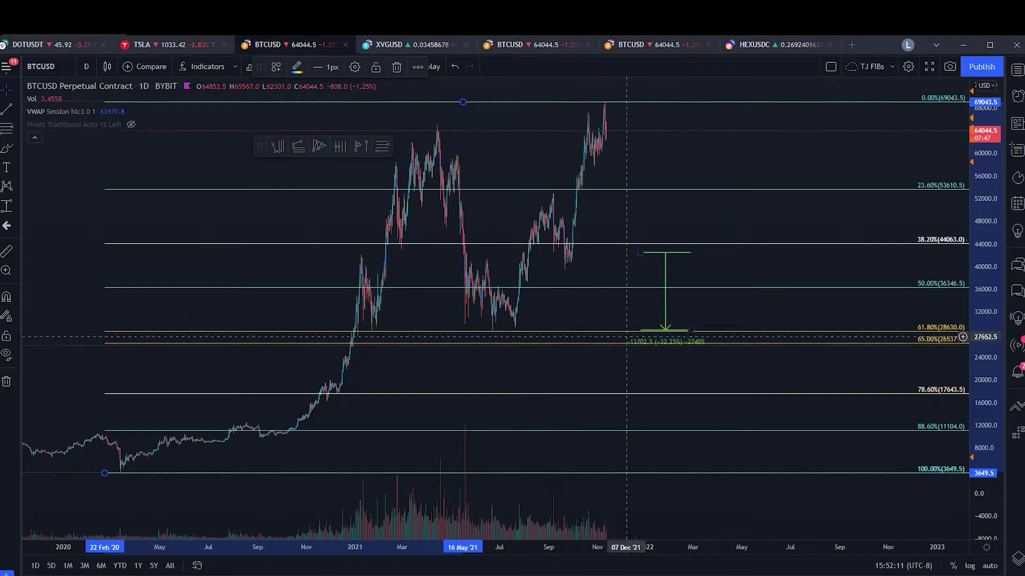
{"action": "left_click", "coordinate": [674, 155]}
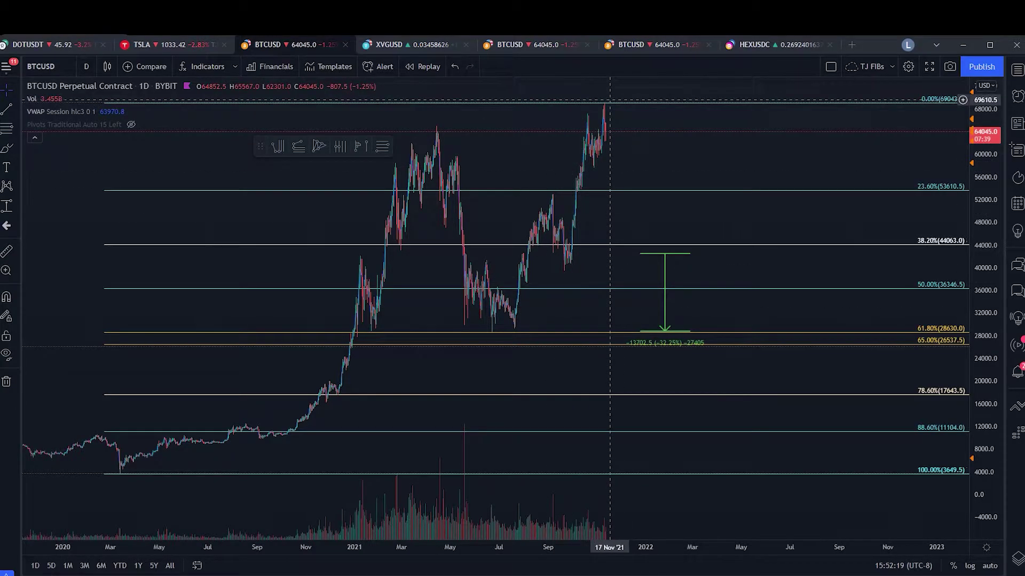
Fine-tune the top anchor onto the 69232.5 high, putting 50% at 36441
{"action": "scroll", "coordinate": [652, 131], "scroll_direction": "down", "scroll_amount": 2}
{"action": "left_click_drag", "start_coordinate": [600, 102], "coordinate": [569, 154]}
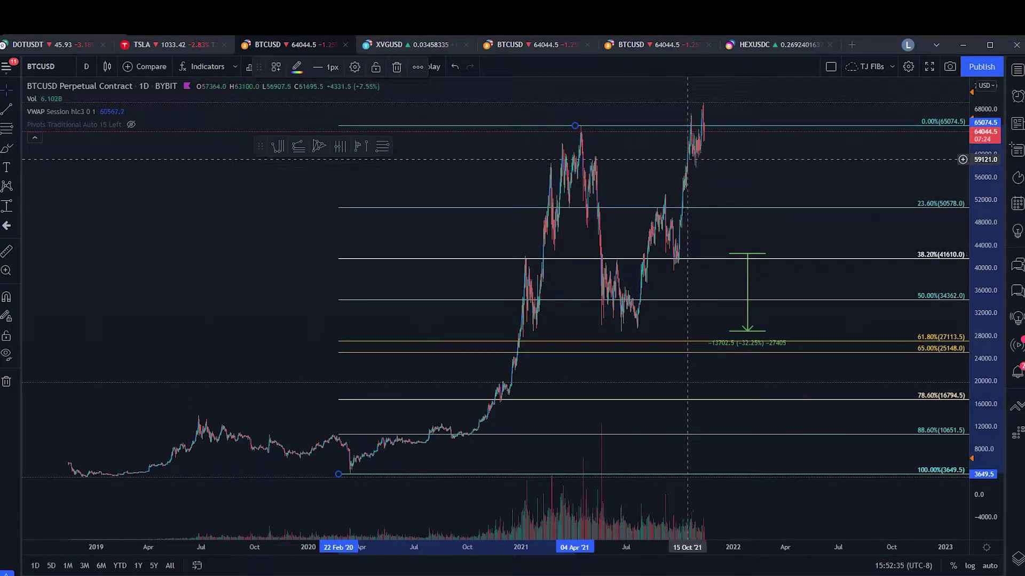
{"action": "left_click_drag", "start_coordinate": [574, 126], "coordinate": [611, 102]}
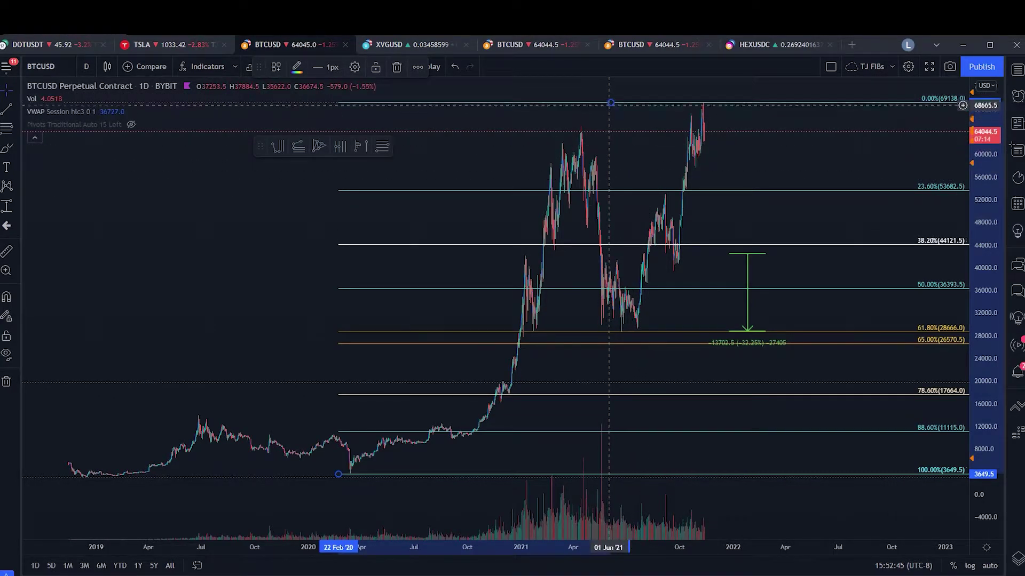
{"action": "mouse_move", "coordinate": [611, 103]}
{"action": "left_mouse_down"}
{"action": "mouse_move", "coordinate": [623, 279]}
{"action": "mouse_move", "coordinate": [681, 225]}
{"action": "mouse_move", "coordinate": [631, 334]}
{"action": "mouse_move", "coordinate": [651, 102]}
{"action": "left_mouse_up"}
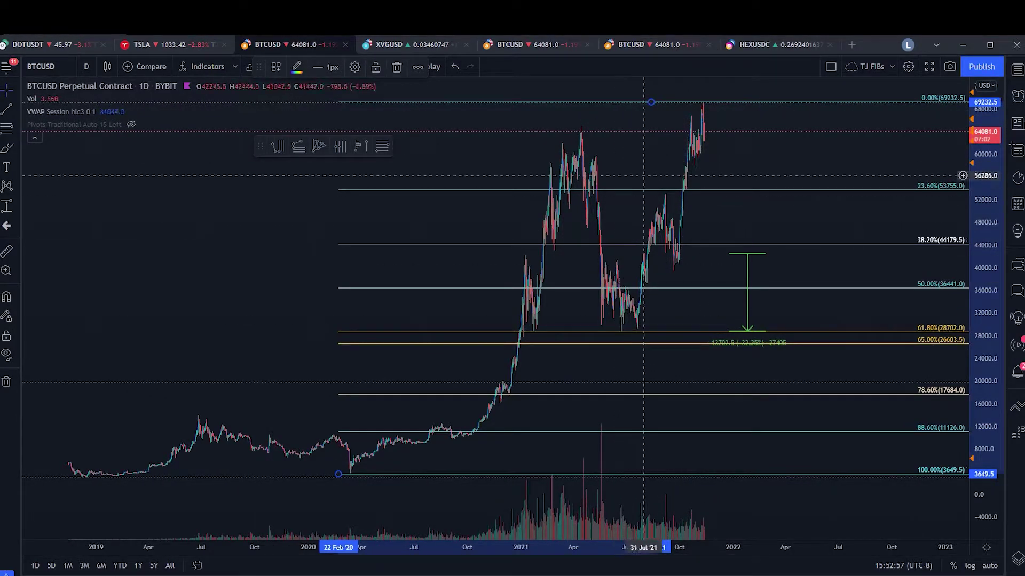
{"action": "left_click", "coordinate": [703, 104]}
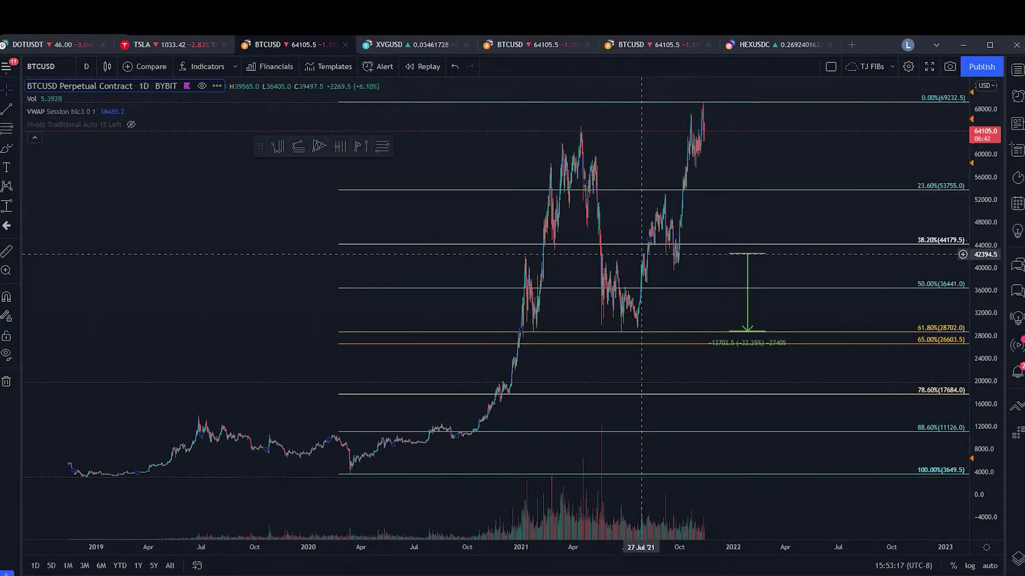
Draw a rectangle from the November 2021 high into 2022 and move the Fib's 100% anchor to 28597.5
{"action": "left_click", "coordinate": [671, 102]}
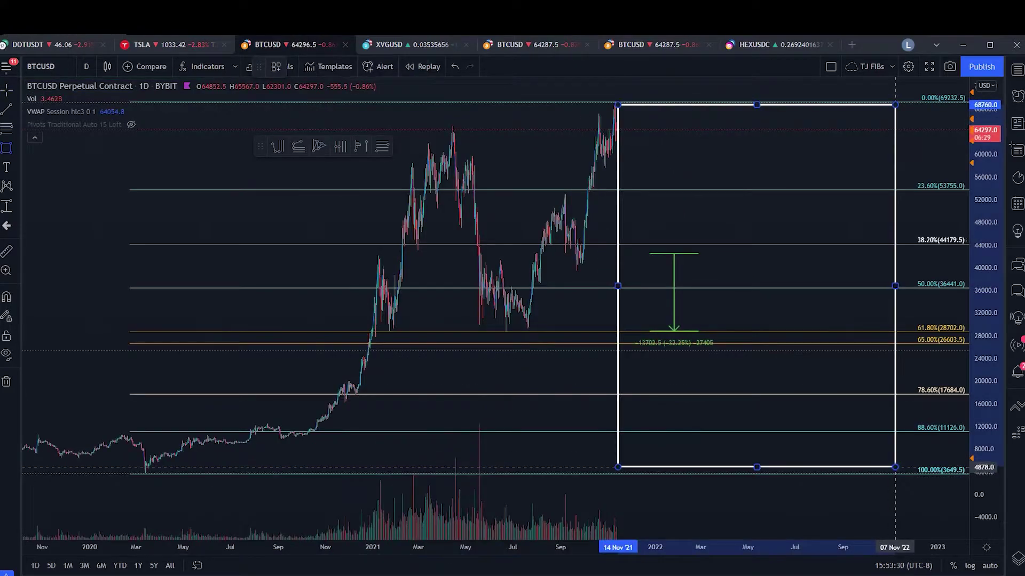
{"action": "left_click", "coordinate": [904, 475]}
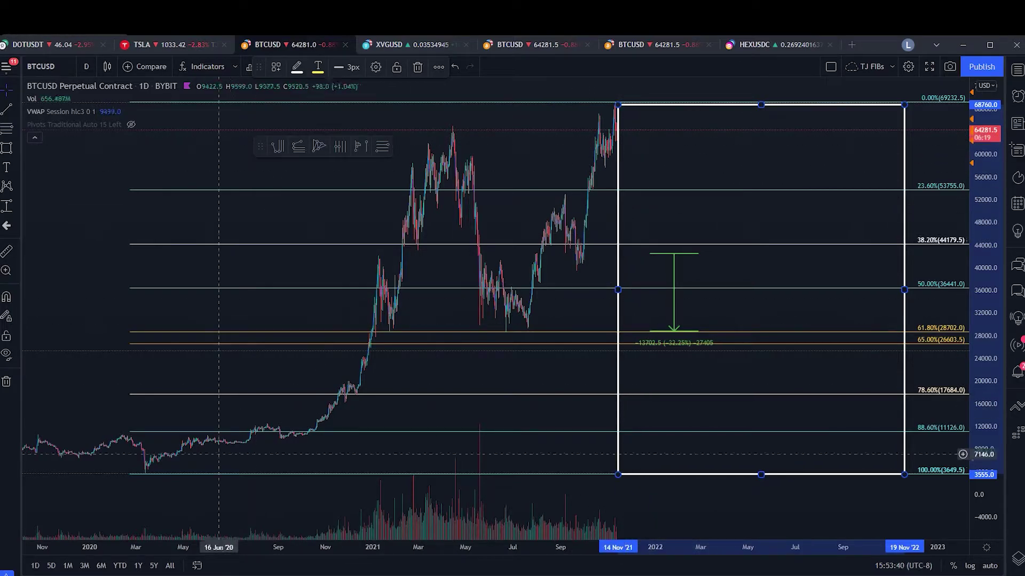
{"action": "left_click_drag", "start_coordinate": [130, 475], "coordinate": [365, 332]}
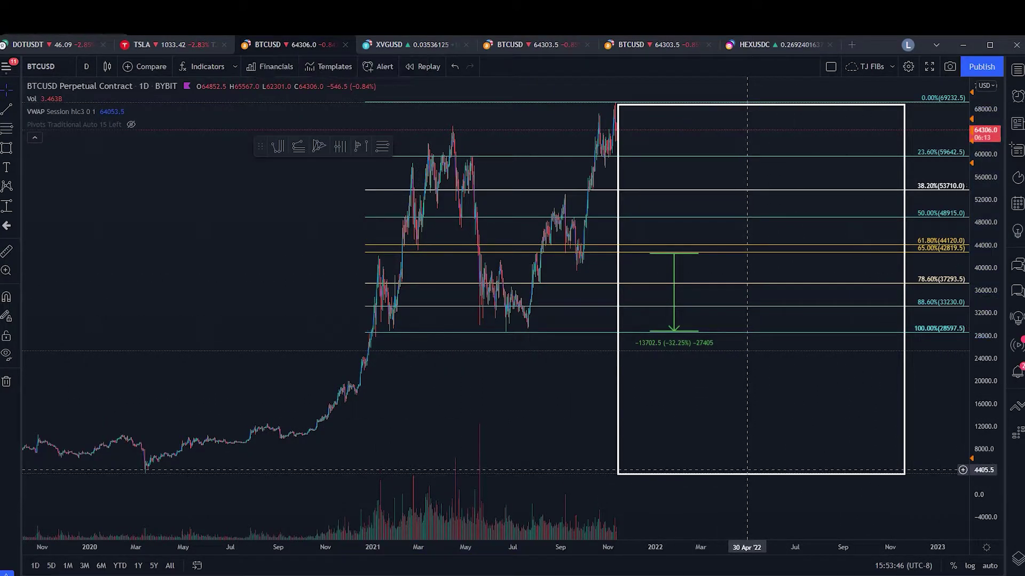
Raise the rectangle's bottom edge to the 100% level at 28597.5
{"action": "left_click", "coordinate": [760, 475]}
{"action": "left_click_drag", "start_coordinate": [760, 475], "coordinate": [761, 331]}
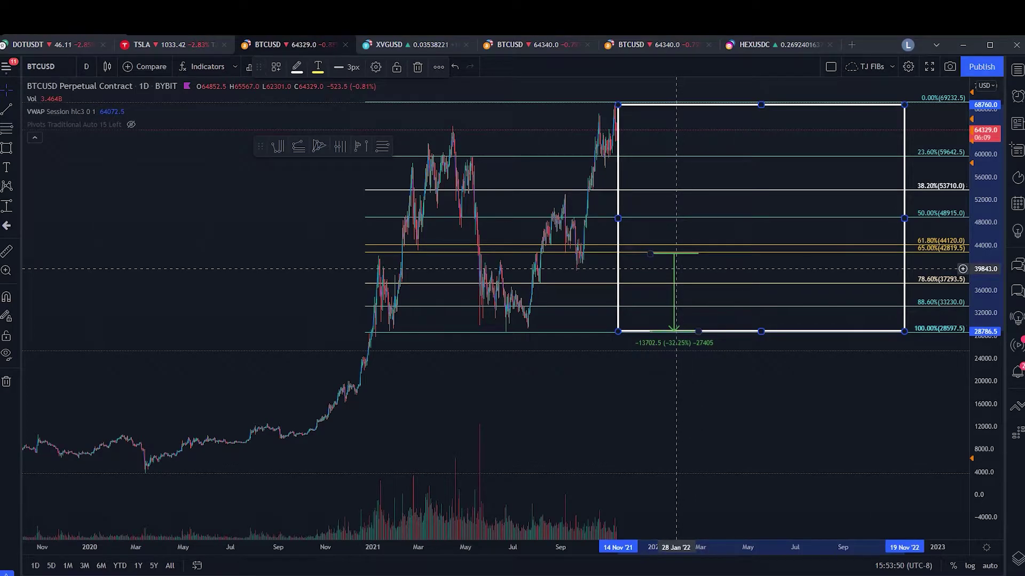
{"action": "left_click", "coordinate": [673, 269]}
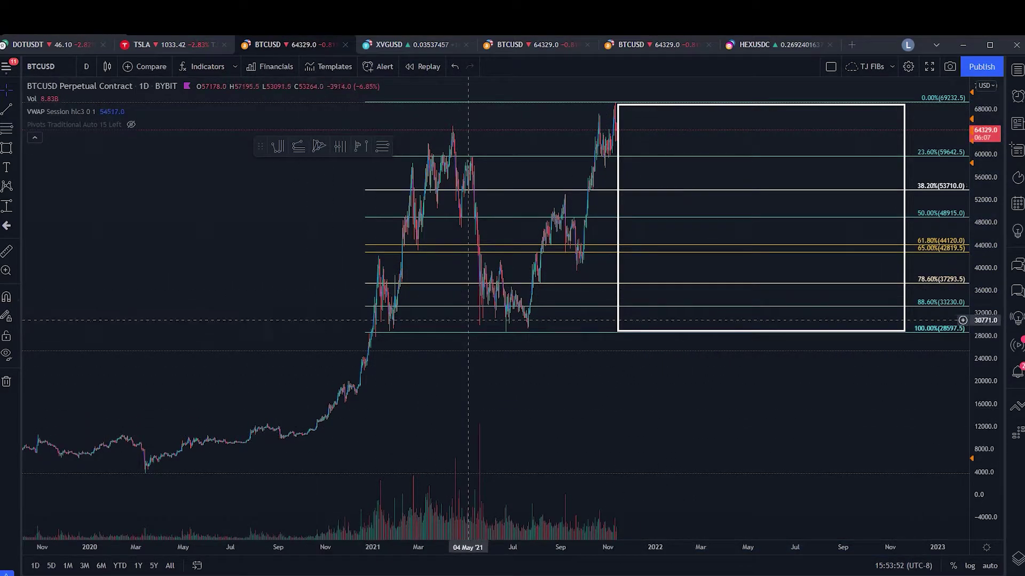
{"action": "left_click_drag", "start_coordinate": [595, 366], "coordinate": [521, 446]}
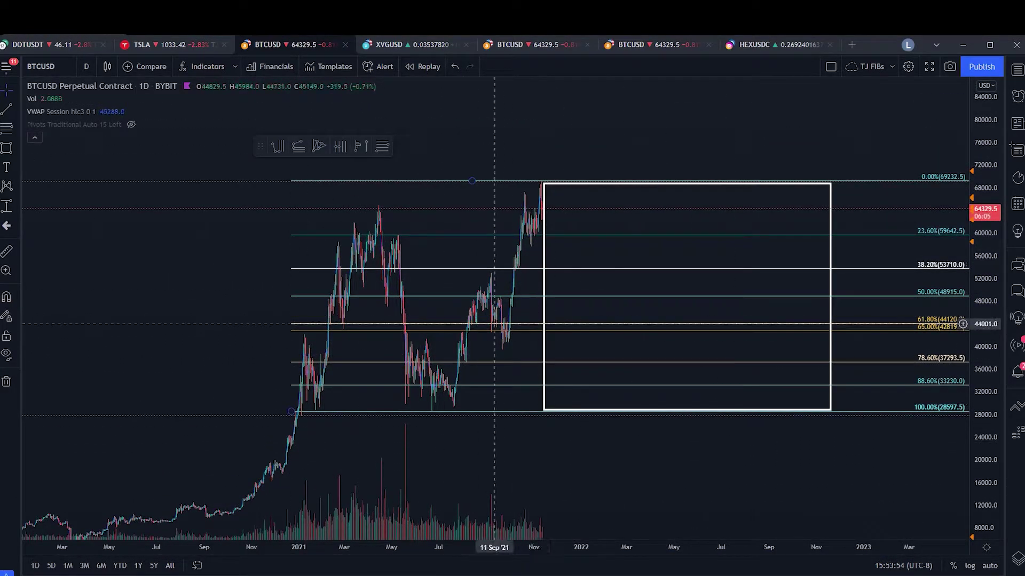
{"action": "left_click", "coordinate": [1017, 559]}
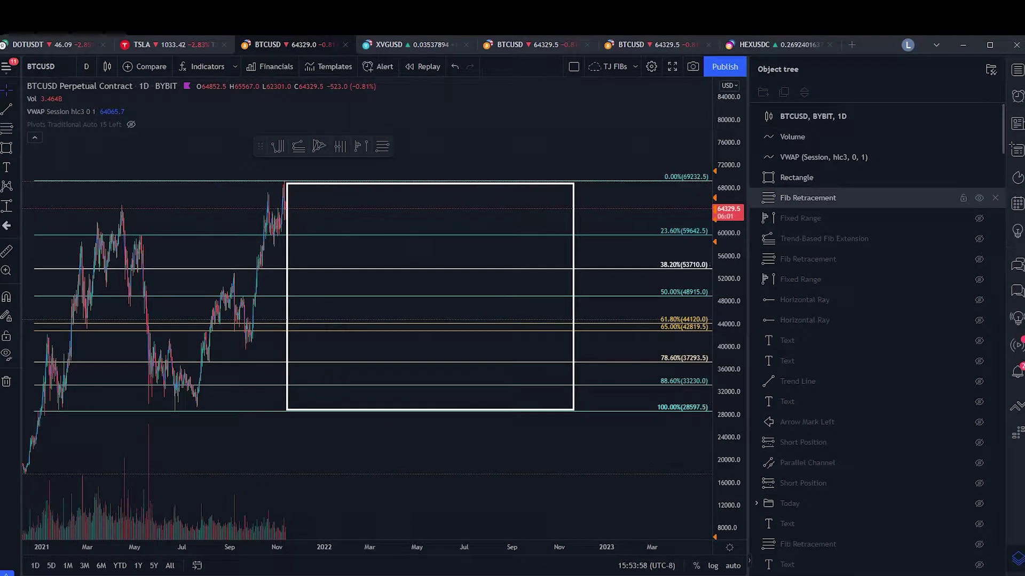
In the Object Tree, group the Fib Retracement, name the group 'mid timeframe', and hide it
{"action": "right_click", "coordinate": [796, 196]}
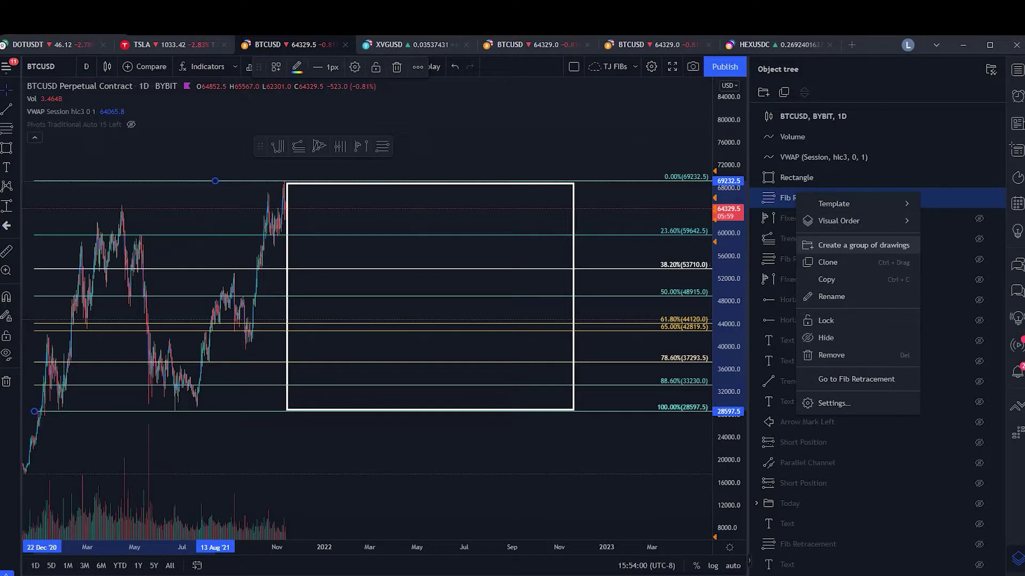
{"action": "left_click", "coordinate": [833, 244]}
{"action": "right_click", "coordinate": [801, 197]}
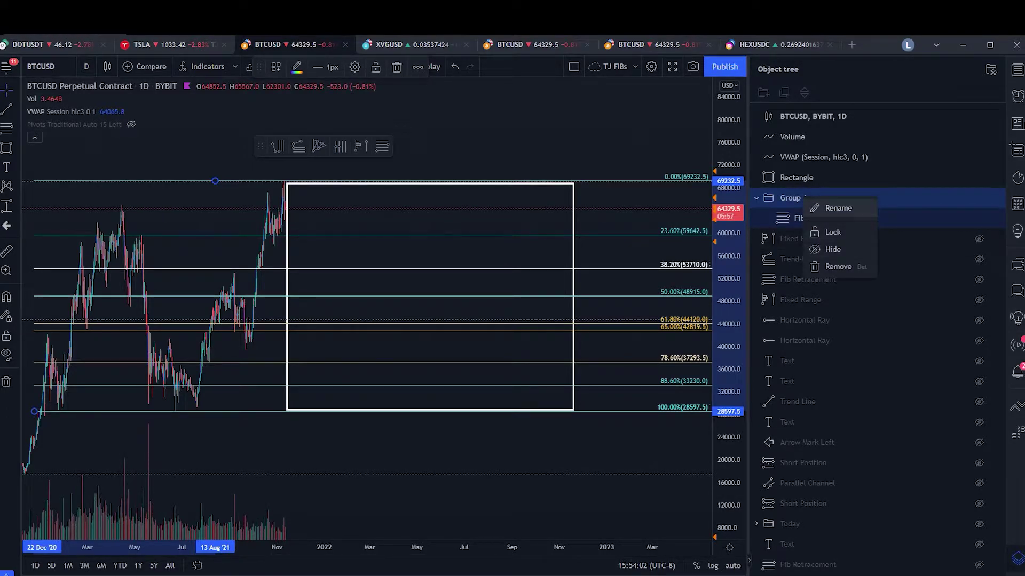
{"action": "left_click", "coordinate": [833, 208]}
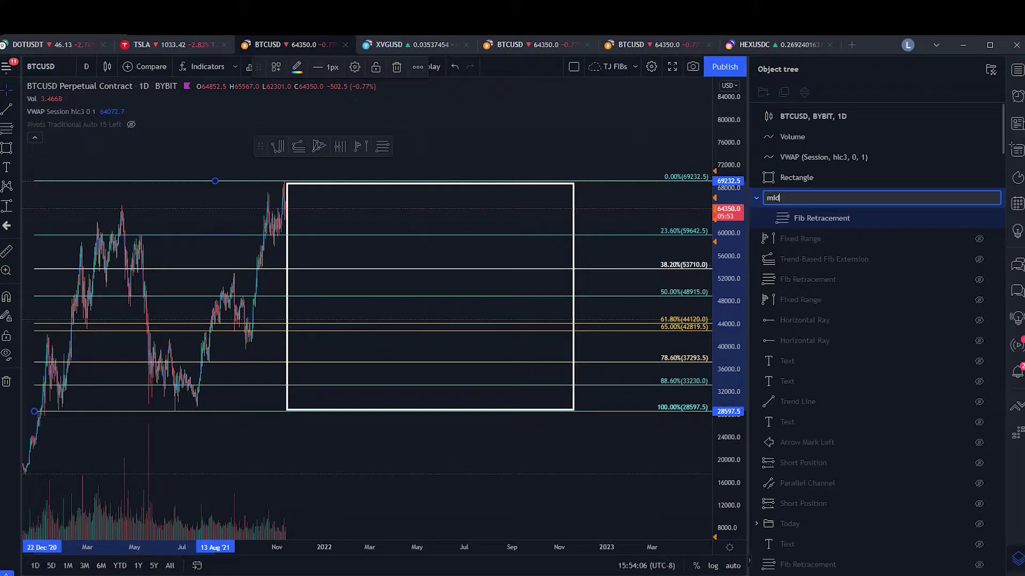
{"action": "type", "text": "mid timeframe"}
{"action": "key", "text": "Return"}
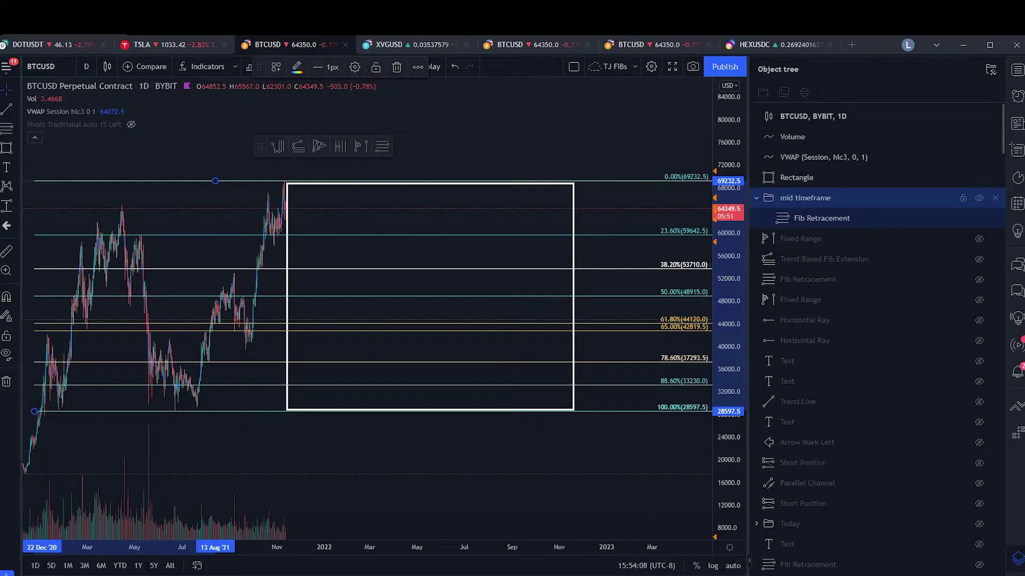
{"action": "left_click", "coordinate": [979, 198]}
{"action": "left_click", "coordinate": [979, 198]}
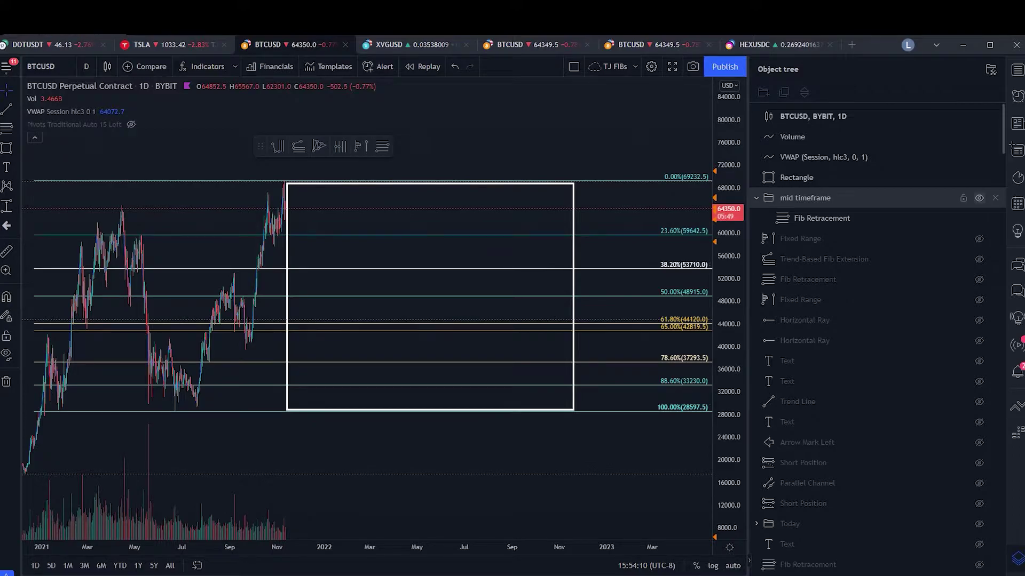
{"action": "left_click", "coordinate": [979, 198]}
{"action": "scroll", "coordinate": [256, 239], "scroll_direction": "down", "scroll_amount": 3}
Draw a trial Fib retracement from the September 2021 low up to the 69043 high
{"action": "left_click_drag", "start_coordinate": [153, 160], "coordinate": [352, 159]}
{"action": "scroll", "coordinate": [165, 111], "scroll_direction": "up", "scroll_amount": 5}
{"action": "scroll", "coordinate": [269, 349], "scroll_direction": "up", "scroll_amount": 3}
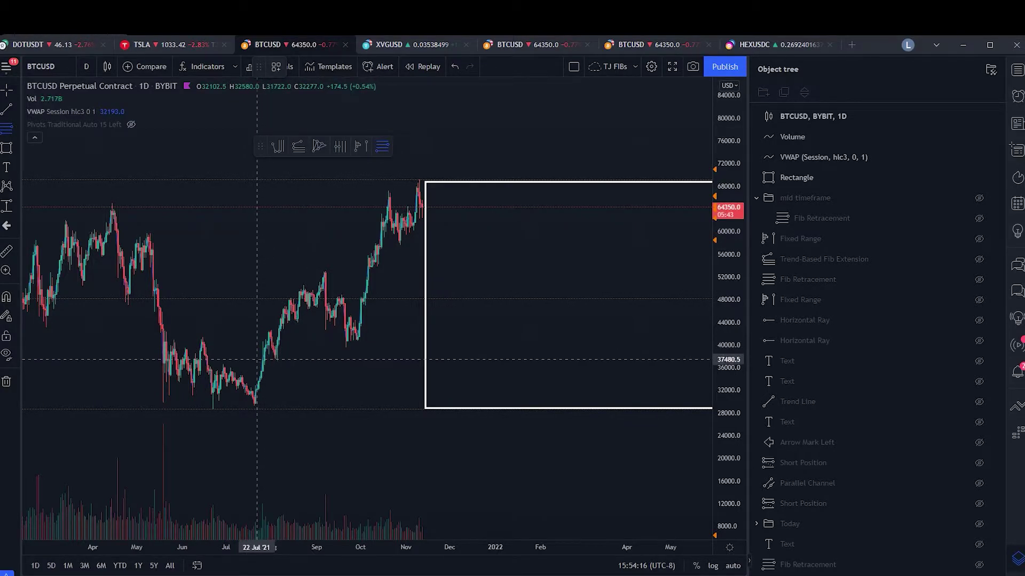
{"action": "left_click", "coordinate": [319, 347]}
{"action": "left_click", "coordinate": [456, 250]}
{"action": "left_click_drag", "start_coordinate": [475, 186], "coordinate": [474, 180]}
{"action": "left_click", "coordinate": [489, 398]}
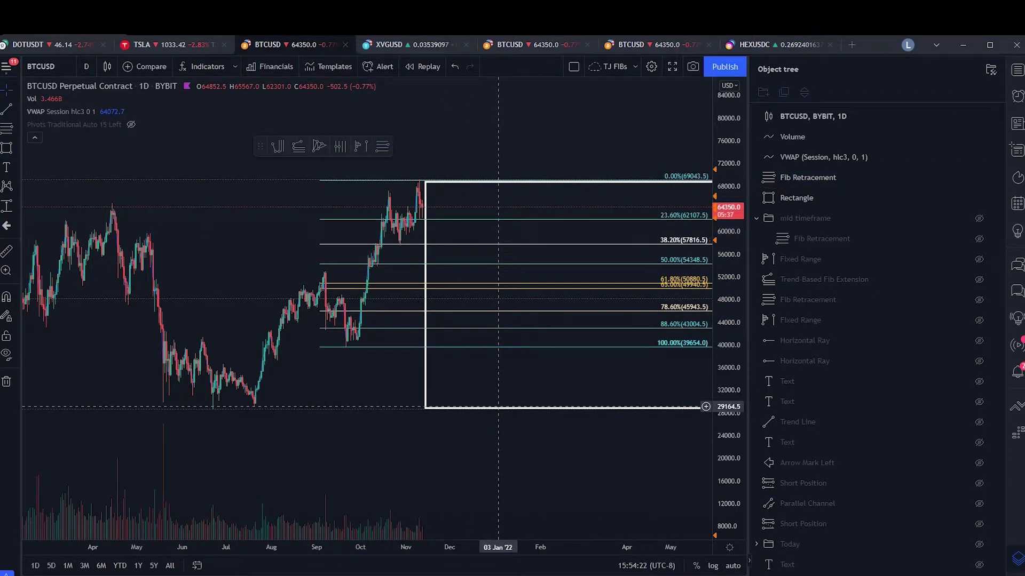
Raise the white box's bottom edge to the September low near 39560, then delete the trial Fib
{"action": "left_click", "coordinate": [691, 407]}
{"action": "mouse_move", "coordinate": [697, 411]}
{"action": "left_mouse_down"}
{"action": "mouse_move", "coordinate": [698, 334]}
{"action": "mouse_move", "coordinate": [697, 347]}
{"action": "left_mouse_up"}
{"action": "scroll", "coordinate": [460, 387], "scroll_direction": "up", "scroll_amount": 3}
{"action": "left_click_drag", "start_coordinate": [460, 388], "coordinate": [500, 448]}
{"action": "left_click", "coordinate": [526, 420]}
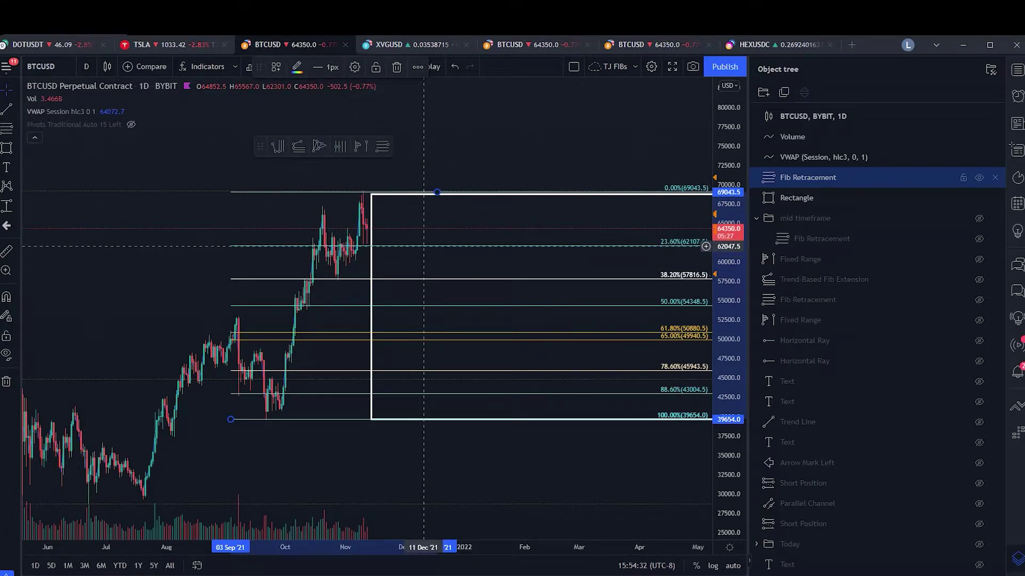
{"action": "key", "text": "Delete"}
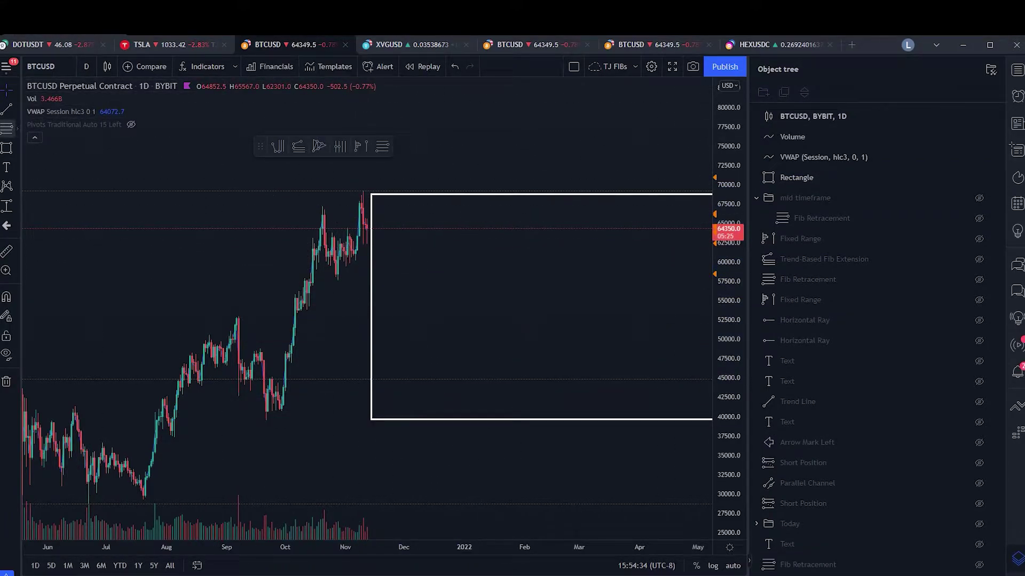
{"action": "left_click", "coordinate": [87, 66]}
Switch the BTCUSD chart to 1-hour candles and bring the white box back into view
{"action": "left_click", "coordinate": [97, 245]}
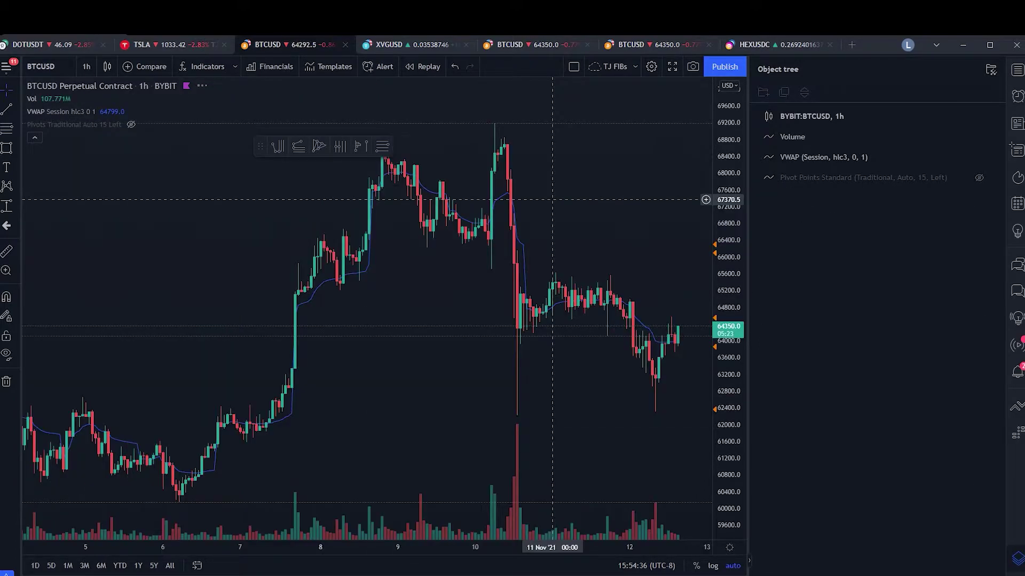
{"action": "scroll", "coordinate": [623, 226], "scroll_direction": "down", "scroll_amount": 5}
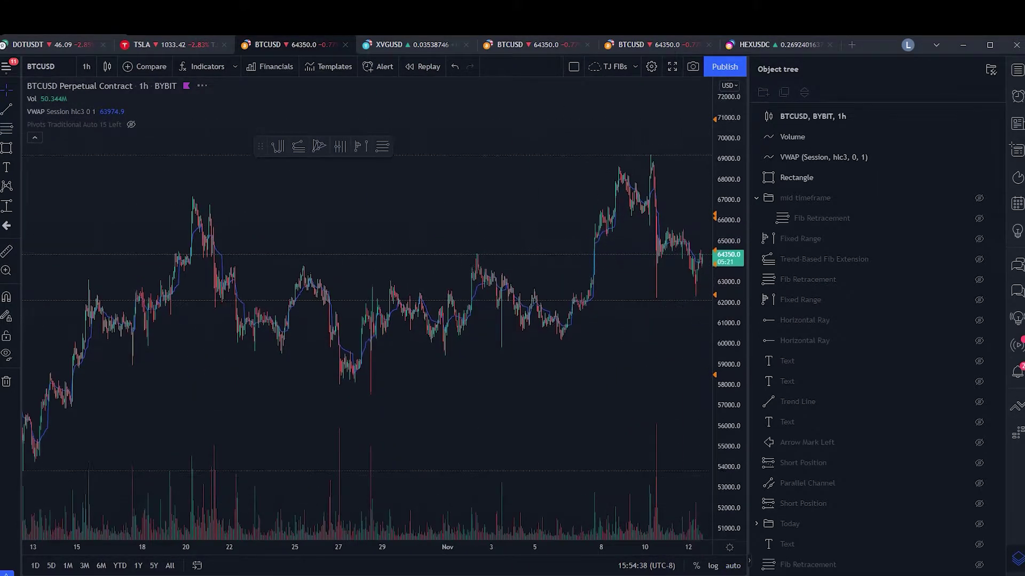
{"action": "scroll", "coordinate": [567, 278], "scroll_direction": "down", "scroll_amount": 4}
{"action": "left_click_drag", "start_coordinate": [359, 260], "coordinate": [259, 255]}
{"action": "scroll", "coordinate": [288, 233], "scroll_direction": "up", "scroll_amount": 2}
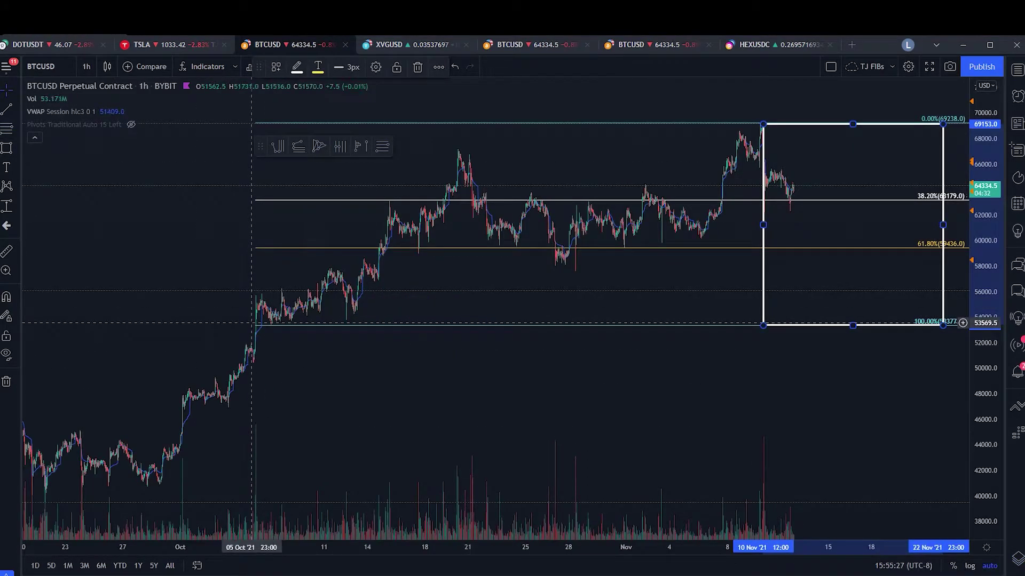
Move the Fib's low anchor to the September low, keeping its top on the November high
{"action": "mouse_move", "coordinate": [256, 325]}
{"action": "left_mouse_down"}
{"action": "mouse_move", "coordinate": [268, 324]}
{"action": "mouse_move", "coordinate": [58, 494]}
{"action": "left_mouse_up"}
{"action": "scroll", "coordinate": [194, 488], "scroll_direction": "down", "scroll_amount": 4}
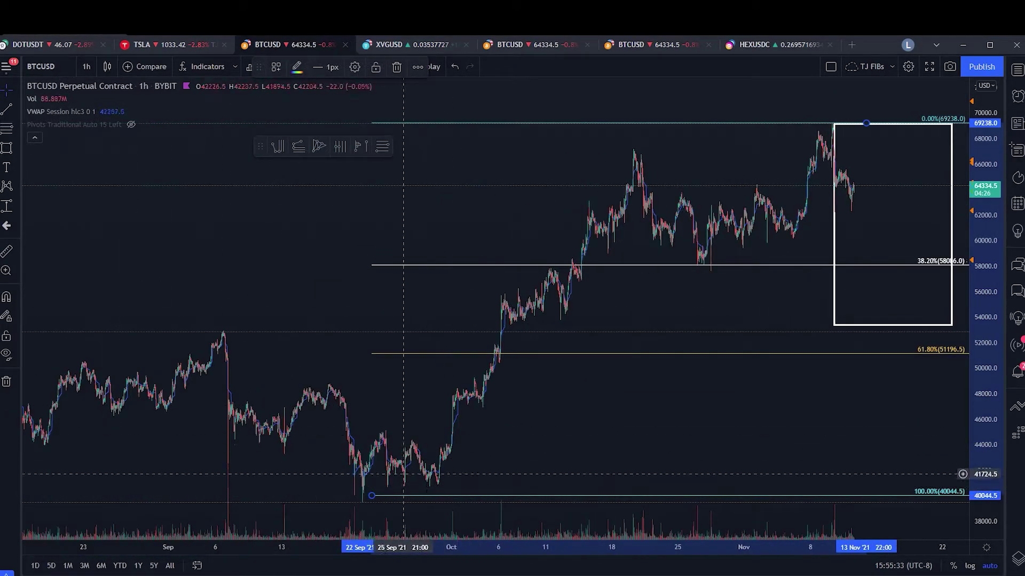
{"action": "left_click_drag", "start_coordinate": [370, 496], "coordinate": [358, 502]}
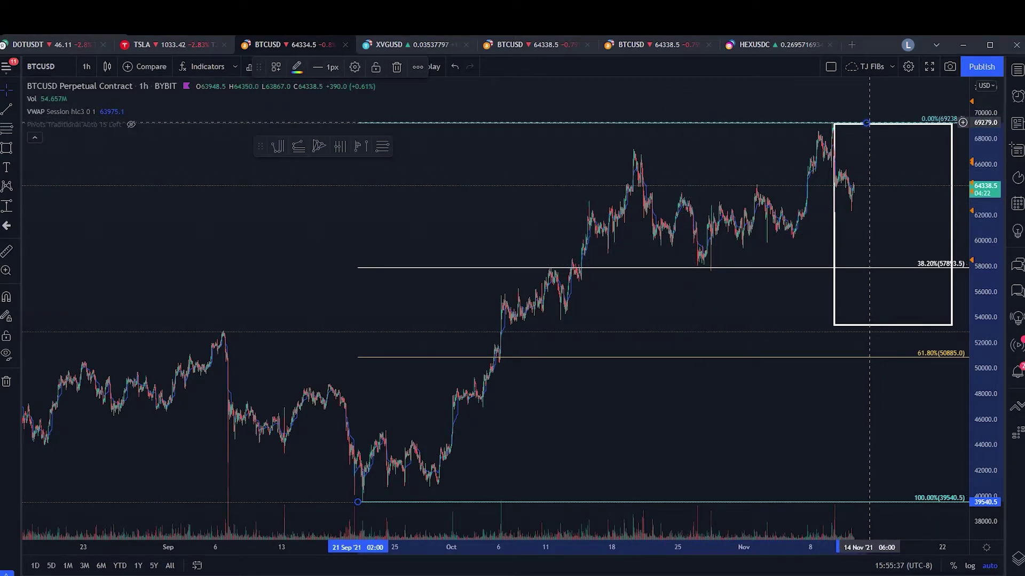
{"action": "left_click_drag", "start_coordinate": [868, 123], "coordinate": [877, 149]}
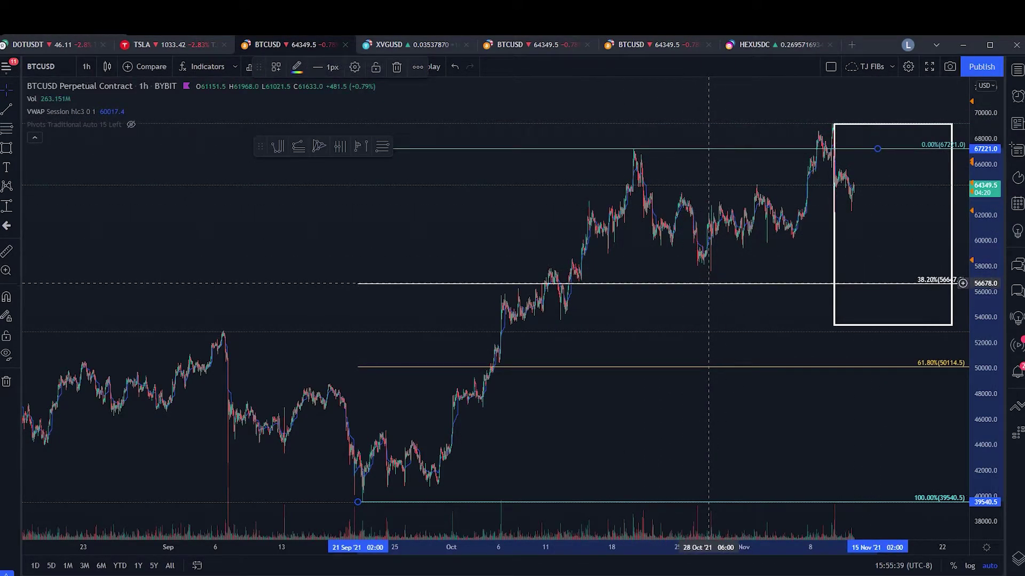
{"action": "left_click_drag", "start_coordinate": [877, 148], "coordinate": [890, 123]}
Re-anchor the Fib retracement's low at 54031.5 on 10 October 2021
{"action": "left_click_drag", "start_coordinate": [684, 155], "coordinate": [643, 180]}
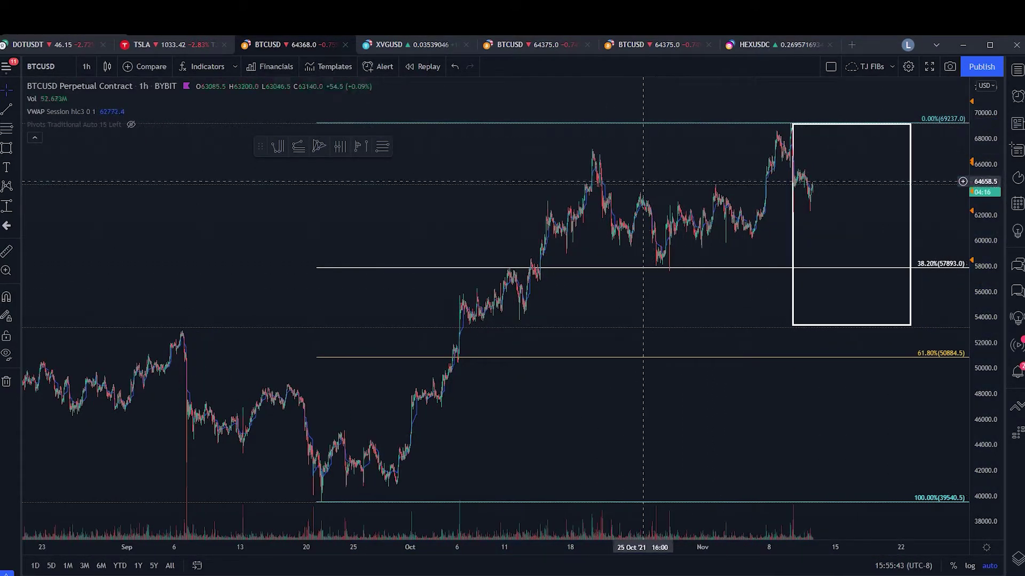
{"action": "left_click_drag", "start_coordinate": [544, 398], "coordinate": [531, 409]}
{"action": "scroll", "coordinate": [302, 498], "scroll_direction": "right", "scroll_amount": 6}
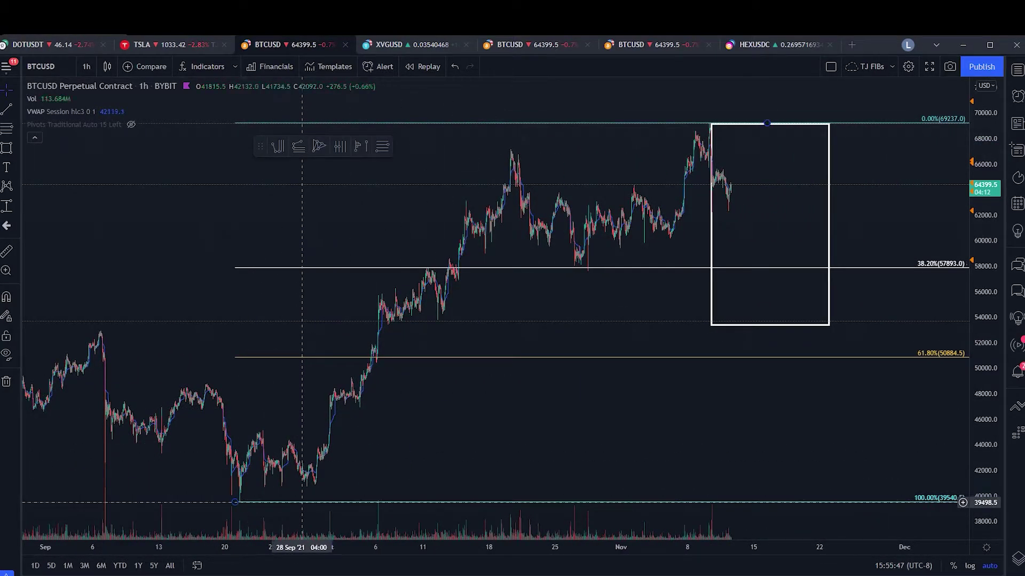
{"action": "left_click", "coordinate": [246, 500]}
{"action": "mouse_move", "coordinate": [235, 503]}
{"action": "left_mouse_down"}
{"action": "mouse_move", "coordinate": [378, 336]}
{"action": "mouse_move", "coordinate": [469, 279]}
{"action": "mouse_move", "coordinate": [338, 318]}
{"action": "mouse_move", "coordinate": [591, 262]}
{"action": "mouse_move", "coordinate": [602, 272]}
{"action": "mouse_move", "coordinate": [679, 238]}
{"action": "mouse_move", "coordinate": [470, 316]}
{"action": "left_mouse_up"}
{"action": "scroll", "coordinate": [670, 242], "scroll_direction": "down", "scroll_amount": 1}
{"action": "scroll", "coordinate": [640, 272], "scroll_direction": "up", "scroll_amount": 1}
{"action": "scroll", "coordinate": [640, 272], "scroll_direction": "up", "scroll_amount": 5}
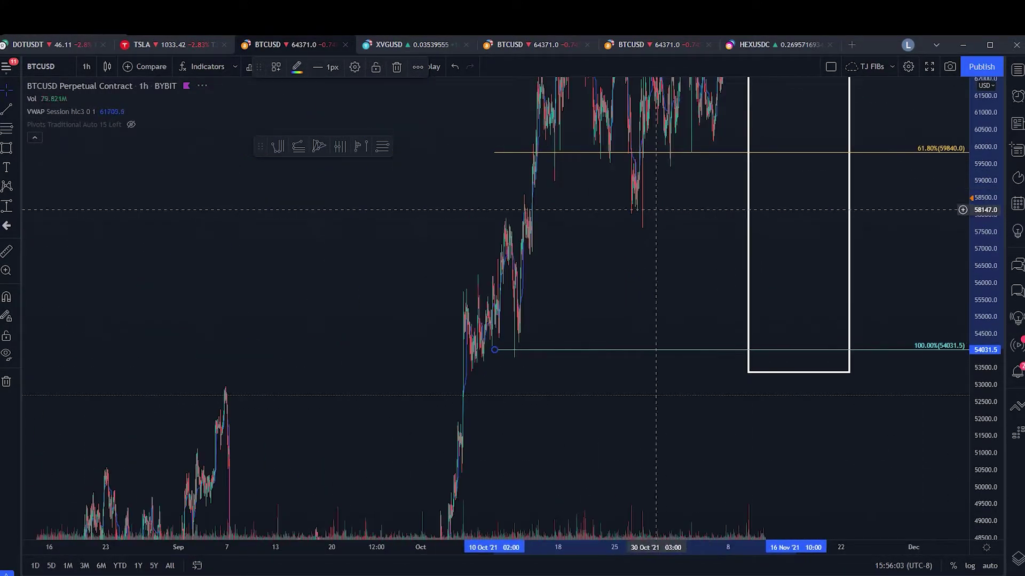
{"action": "scroll", "coordinate": [498, 377], "scroll_direction": "up", "scroll_amount": 2}
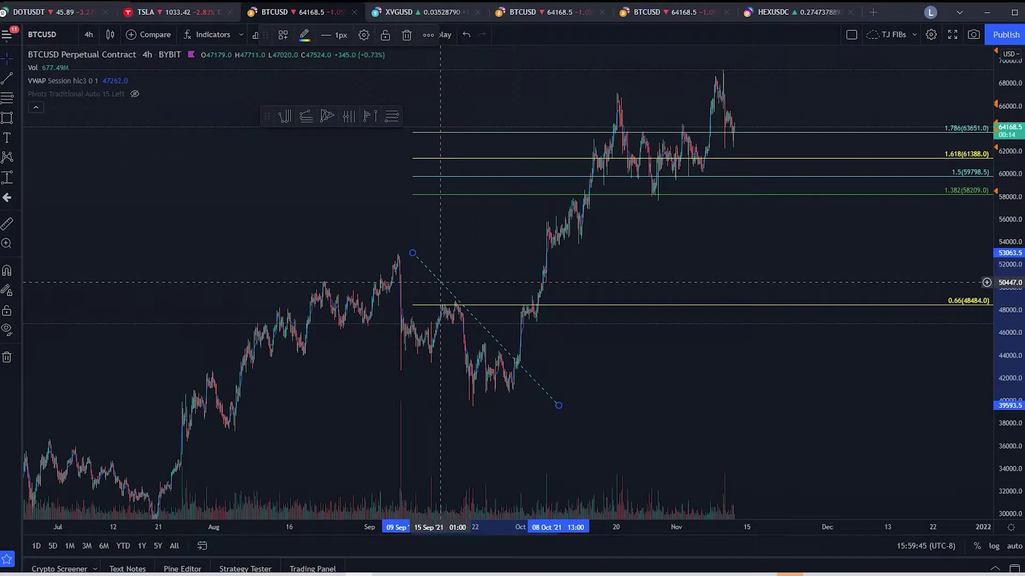
Delete the old Fib extension and draw a trend-based extension from the early-July low via the late-August high
{"action": "key", "text": "Delete"}
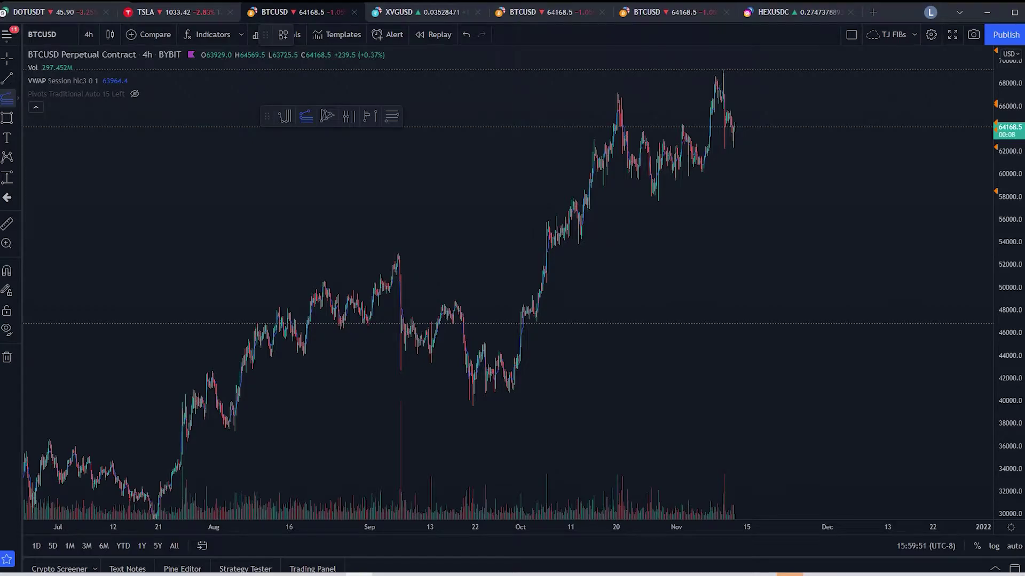
{"action": "left_click", "coordinate": [18, 98]}
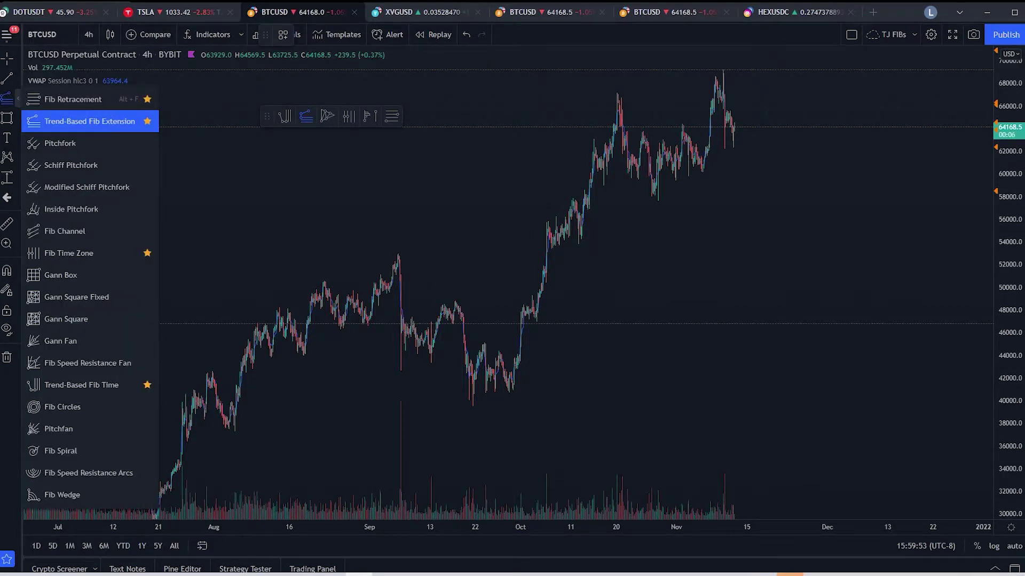
{"action": "left_click", "coordinate": [88, 121]}
{"action": "scroll", "coordinate": [835, 320], "scroll_direction": "down", "scroll_amount": 6}
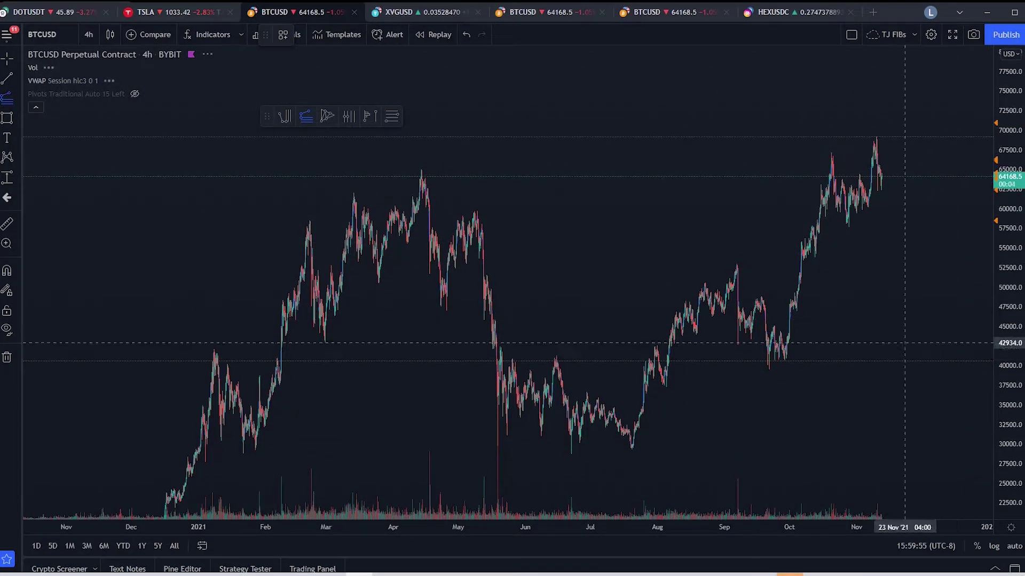
{"action": "scroll", "coordinate": [556, 395], "scroll_direction": "up", "scroll_amount": 3}
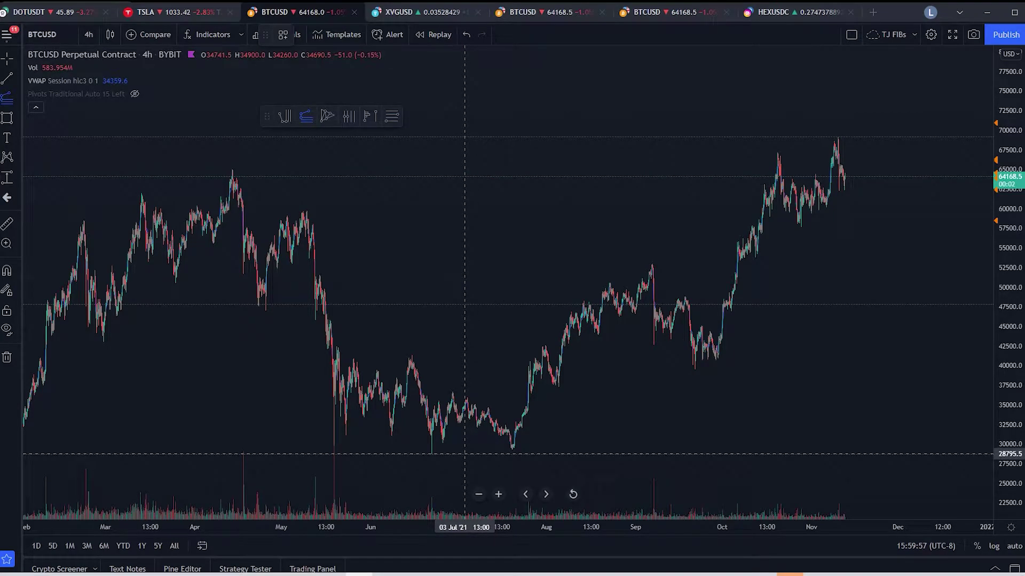
{"action": "left_click", "coordinate": [464, 454]}
{"action": "left_click", "coordinate": [632, 264]}
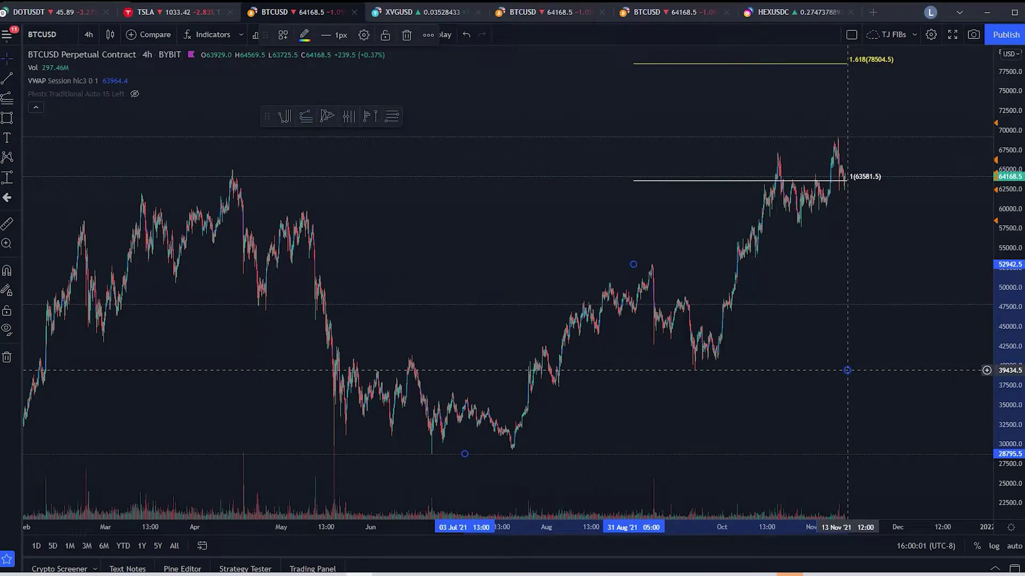
{"action": "left_click", "coordinate": [939, 370]}
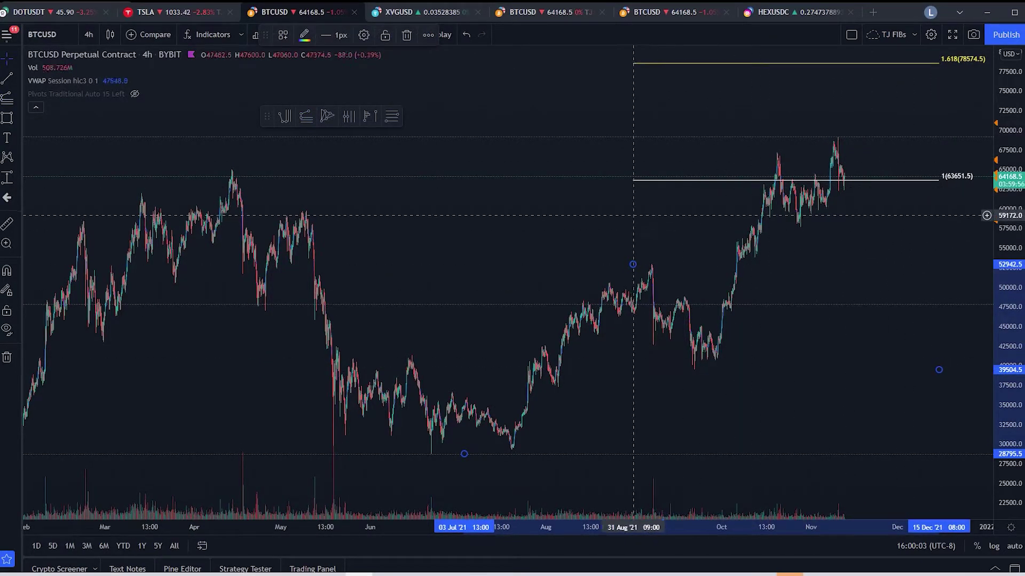
Replace that attempt with an extension placing level 1 at 41744.0 and 1.618 at 30670.5
{"action": "key", "text": "Delete"}
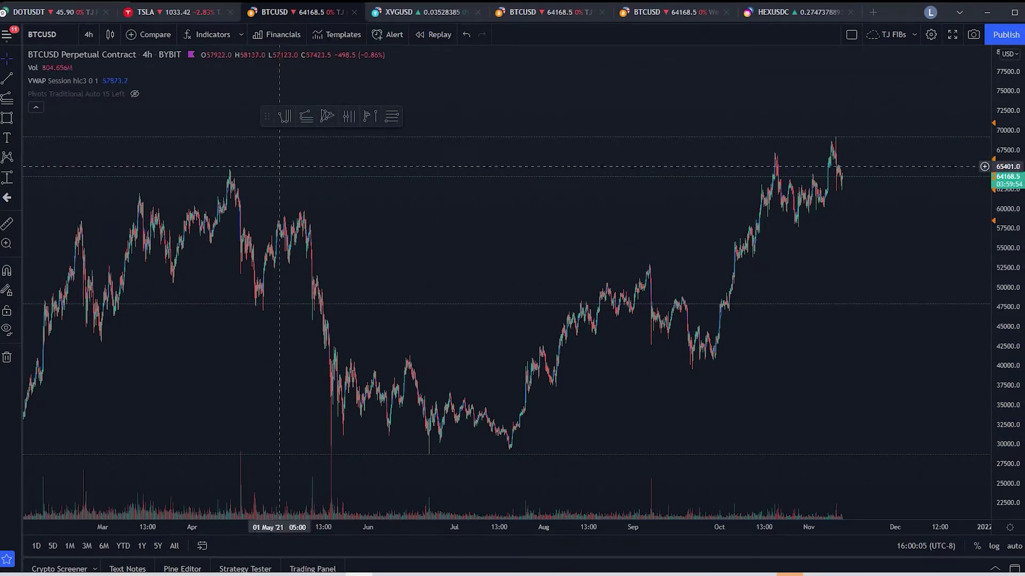
{"action": "left_click", "coordinate": [7, 99]}
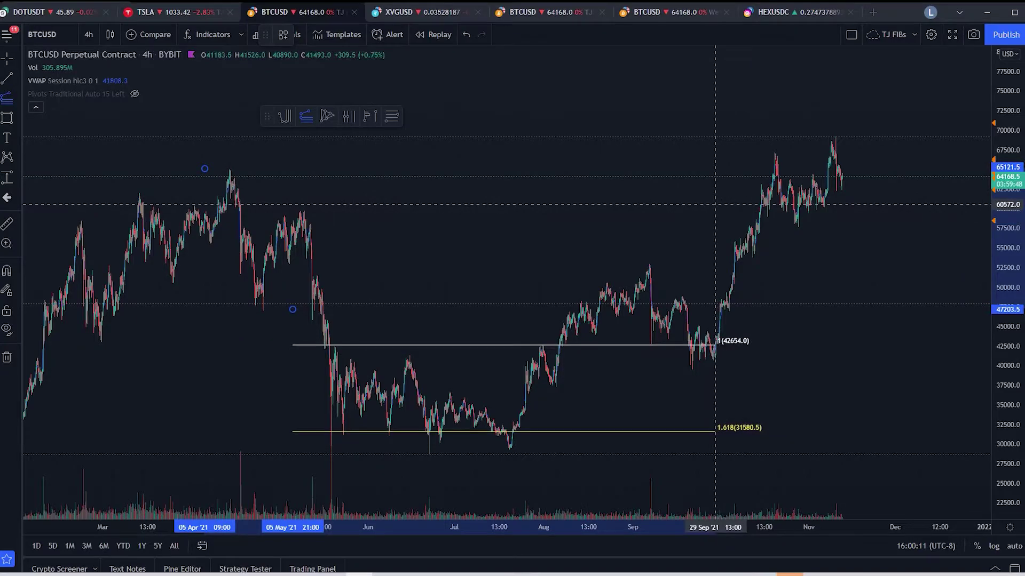
{"action": "left_click", "coordinate": [715, 212]}
{"action": "left_click_drag", "start_coordinate": [421, 343], "coordinate": [455, 264]}
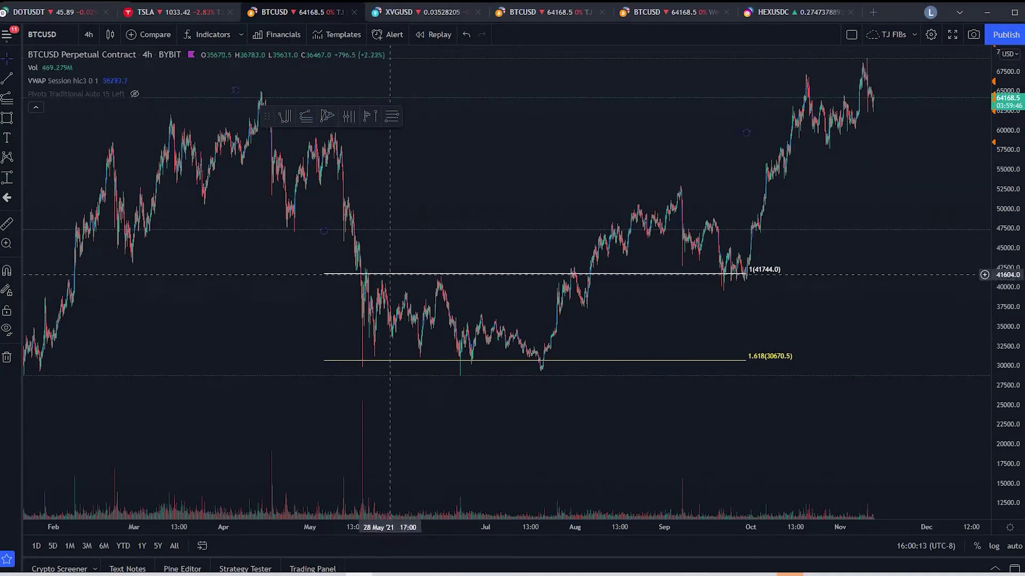
{"action": "scroll", "coordinate": [344, 217], "scroll_direction": "down", "scroll_amount": 1}
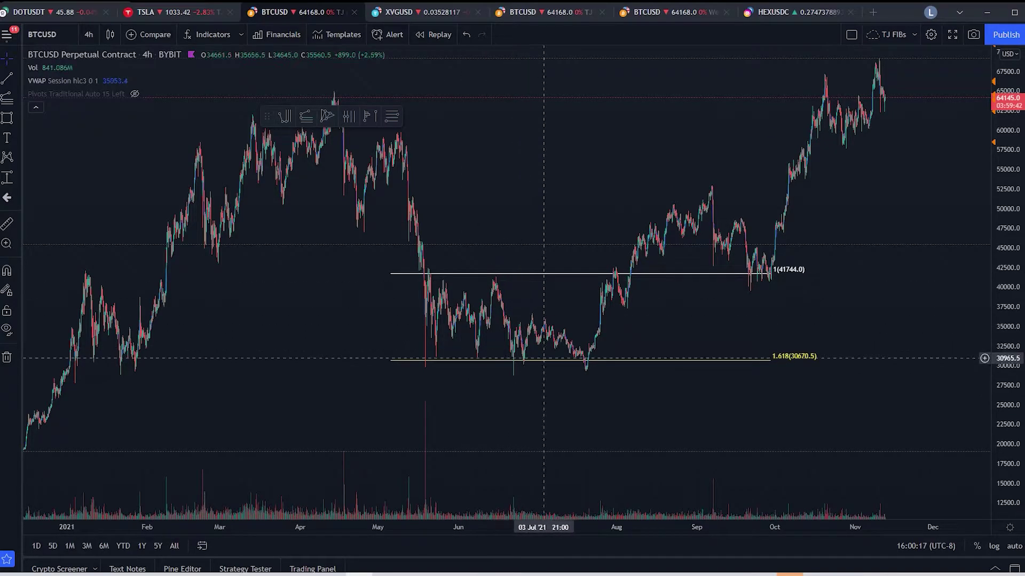
{"action": "left_click_drag", "start_coordinate": [304, 127], "coordinate": [360, 208]}
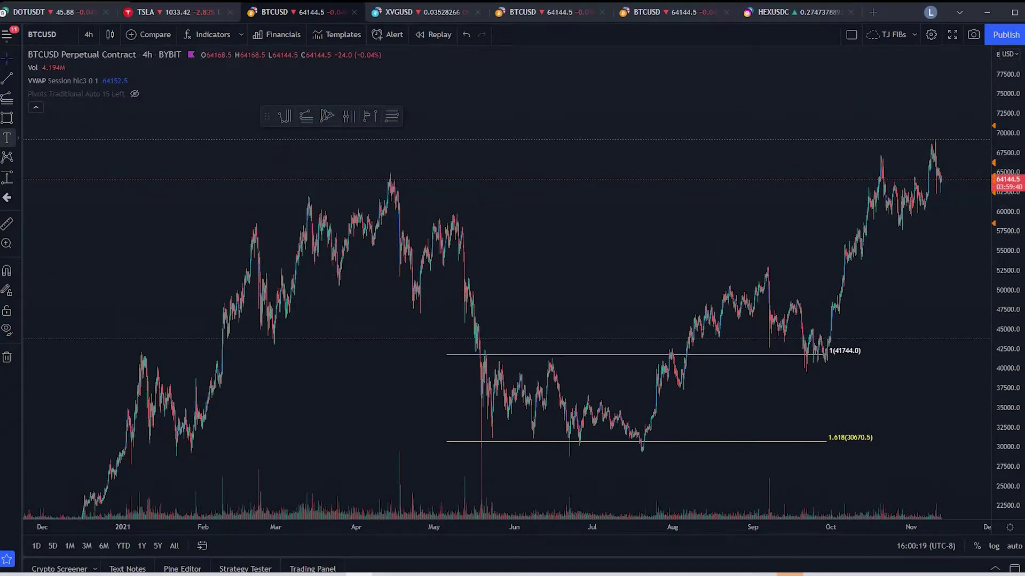
Box the April–May 2021 peak, then try and delete a Fib extension anchored at the April high
{"action": "mouse_move", "coordinate": [359, 161]}
{"action": "left_mouse_down"}
{"action": "mouse_move", "coordinate": [412, 183]}
{"action": "mouse_move", "coordinate": [513, 314]}
{"action": "left_mouse_up"}
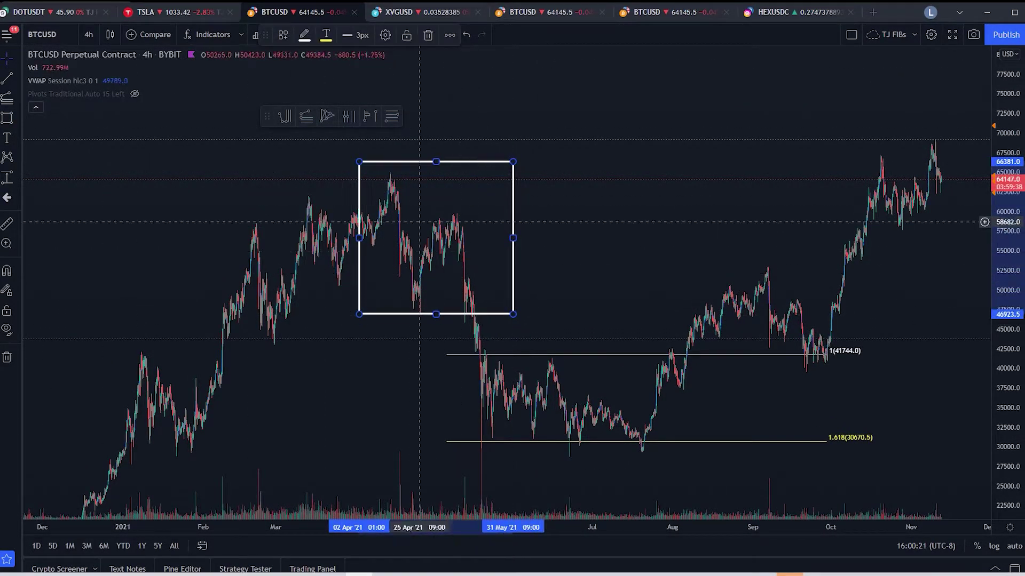
{"action": "left_click", "coordinate": [305, 116]}
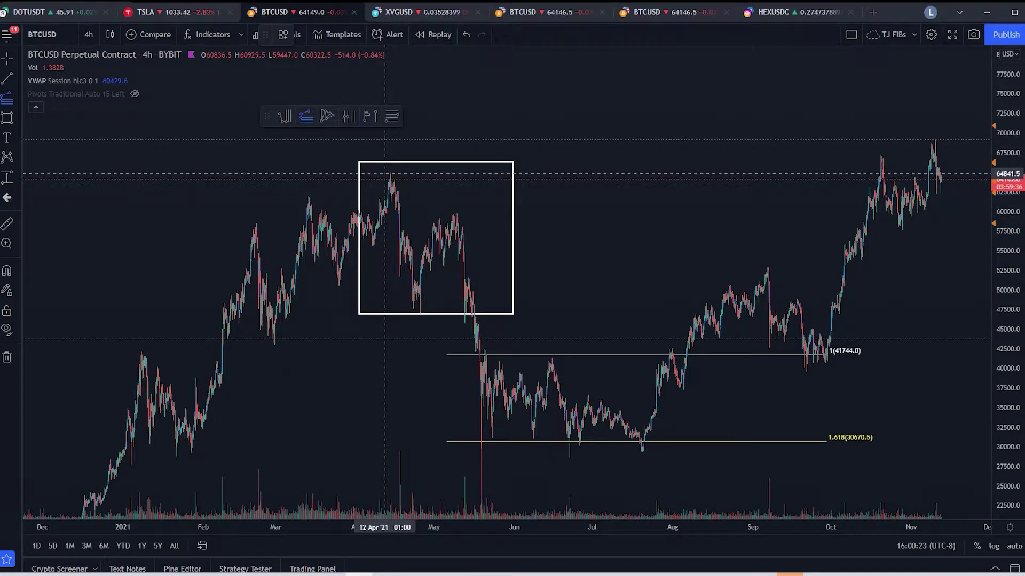
{"action": "left_click", "coordinate": [385, 173]}
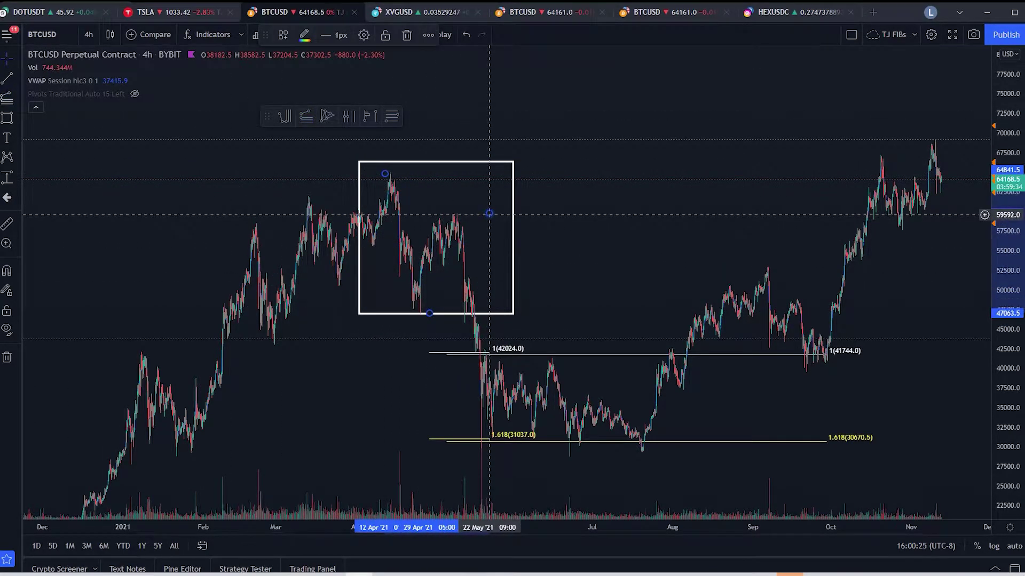
{"action": "left_click", "coordinate": [594, 213]}
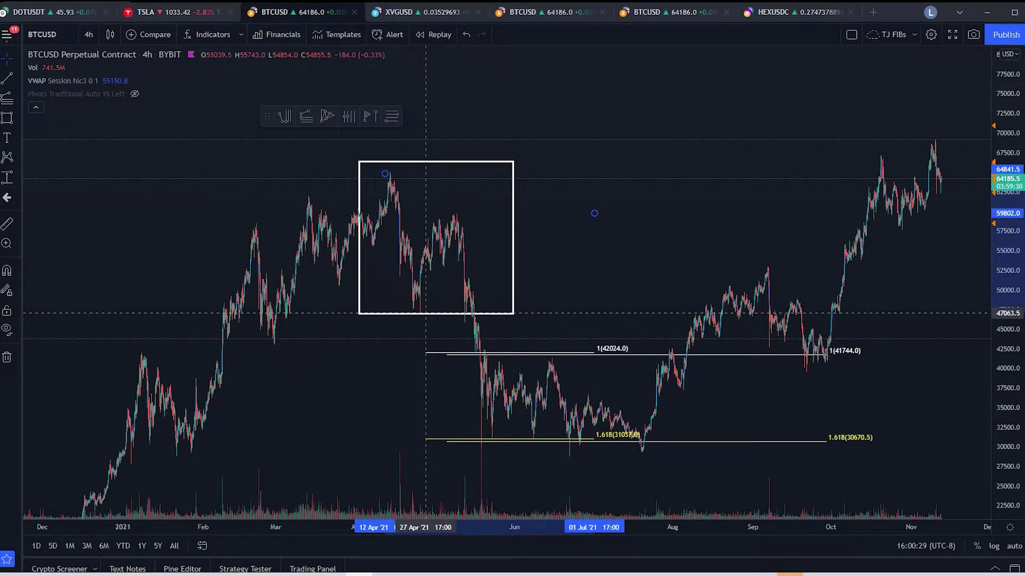
{"action": "left_click_drag", "start_coordinate": [381, 172], "coordinate": [377, 171]}
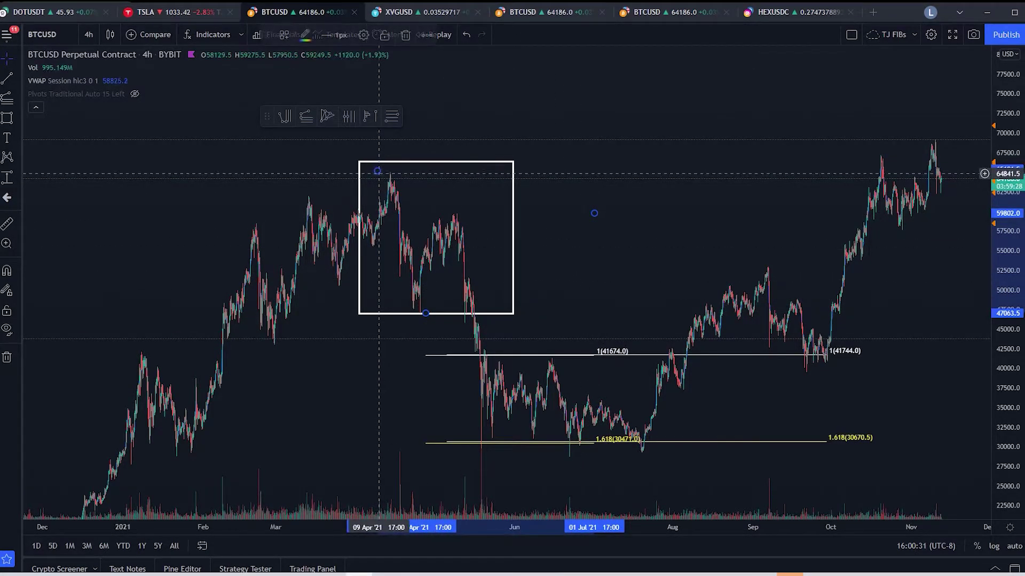
{"action": "left_click_drag", "start_coordinate": [1006, 297], "coordinate": [1007, 353]}
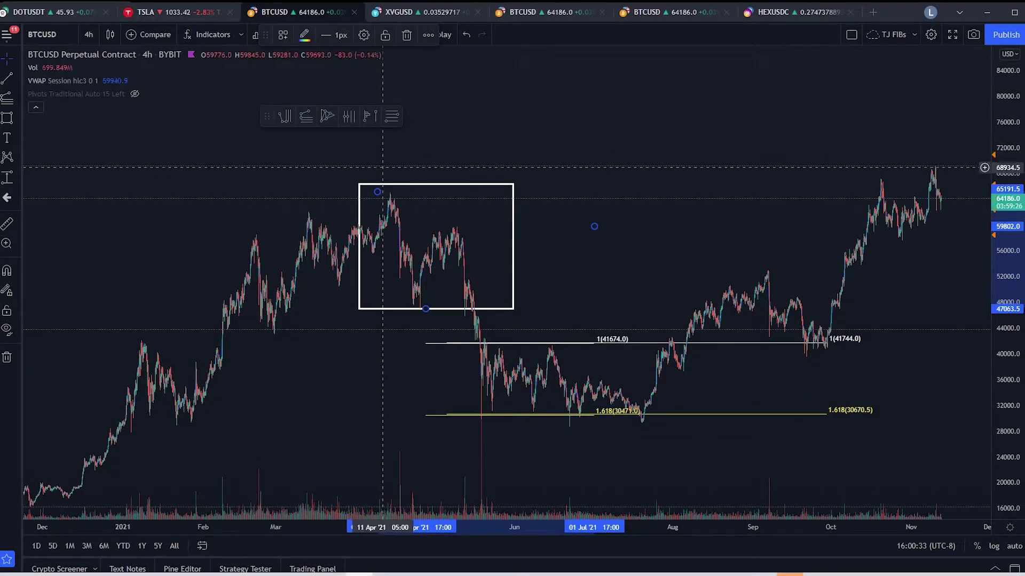
{"action": "left_click_drag", "start_coordinate": [376, 197], "coordinate": [392, 195]}
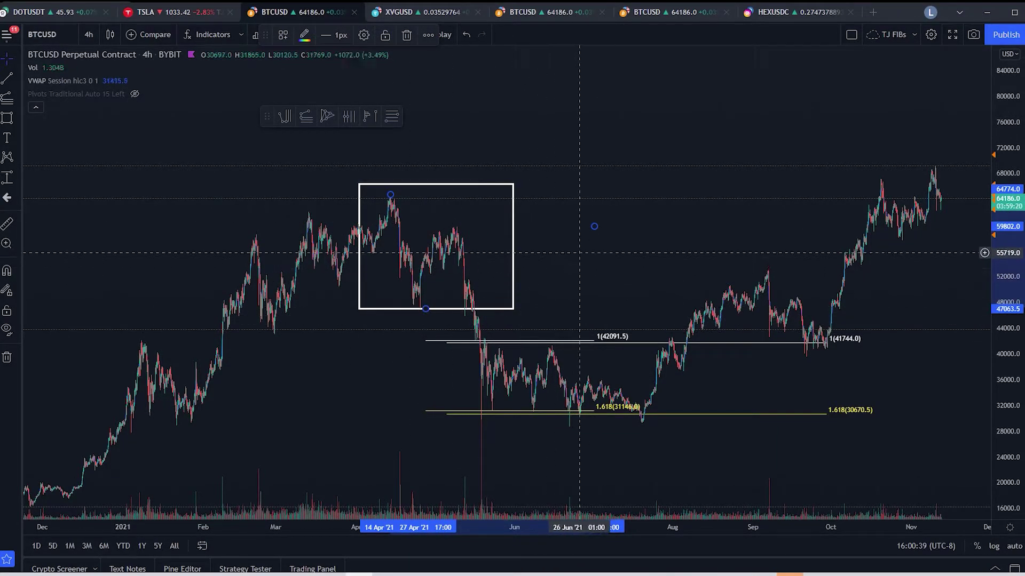
{"action": "key", "text": "Delete"}
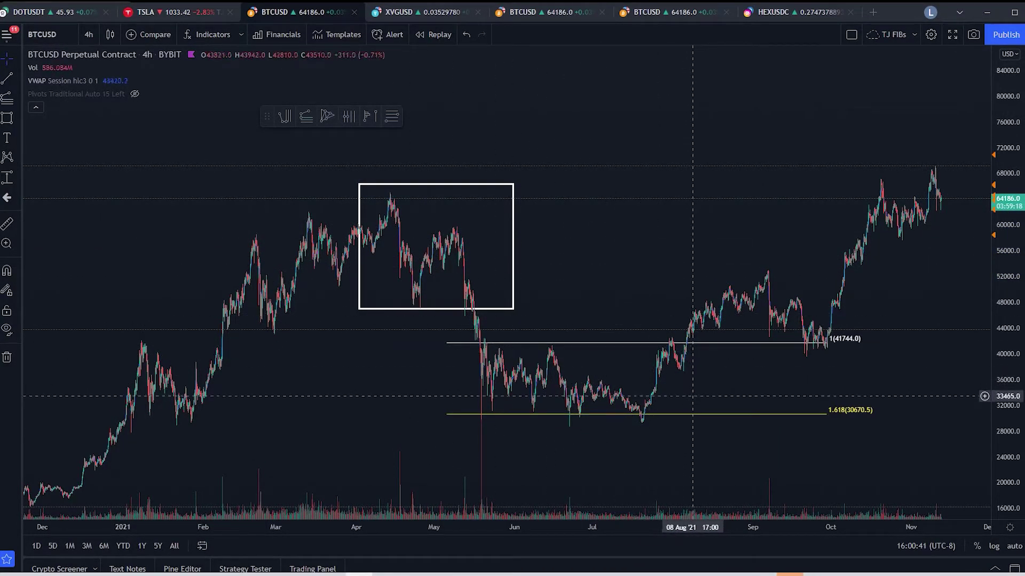
Delete the May–October Fib extension, then try one from the September dip and remove it
{"action": "left_click", "coordinate": [691, 415]}
{"action": "key", "text": "Delete"}
{"action": "left_click_drag", "start_coordinate": [293, 203], "coordinate": [108, 209]}
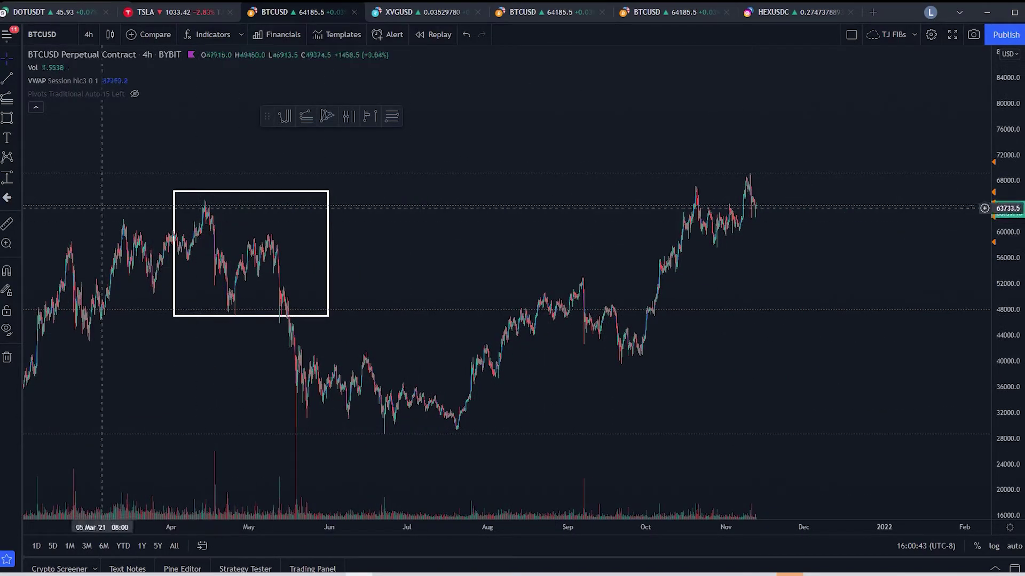
{"action": "scroll", "coordinate": [563, 316], "scroll_direction": "up", "scroll_amount": 2}
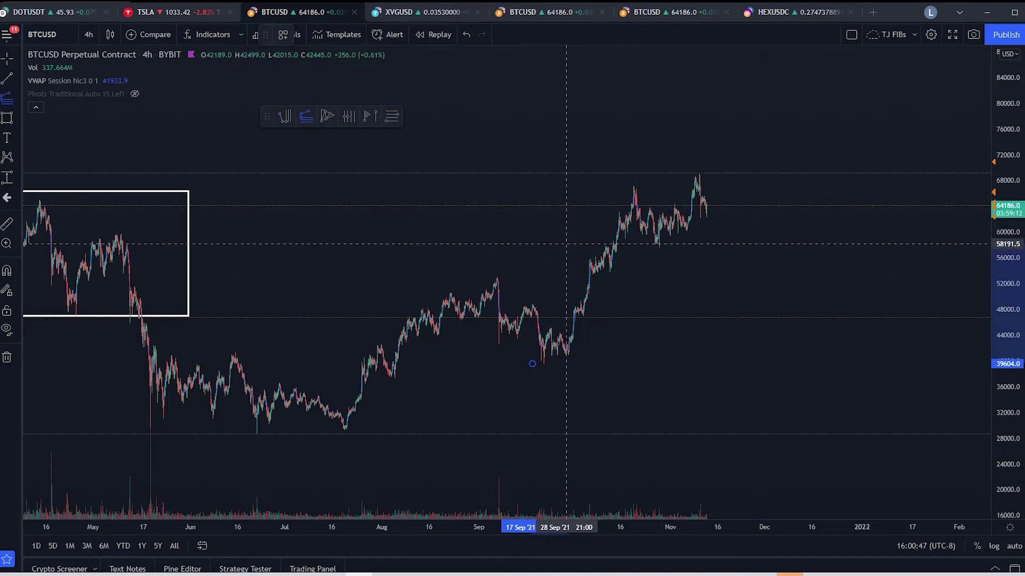
{"action": "scroll", "coordinate": [533, 352], "scroll_direction": "up", "scroll_amount": 2}
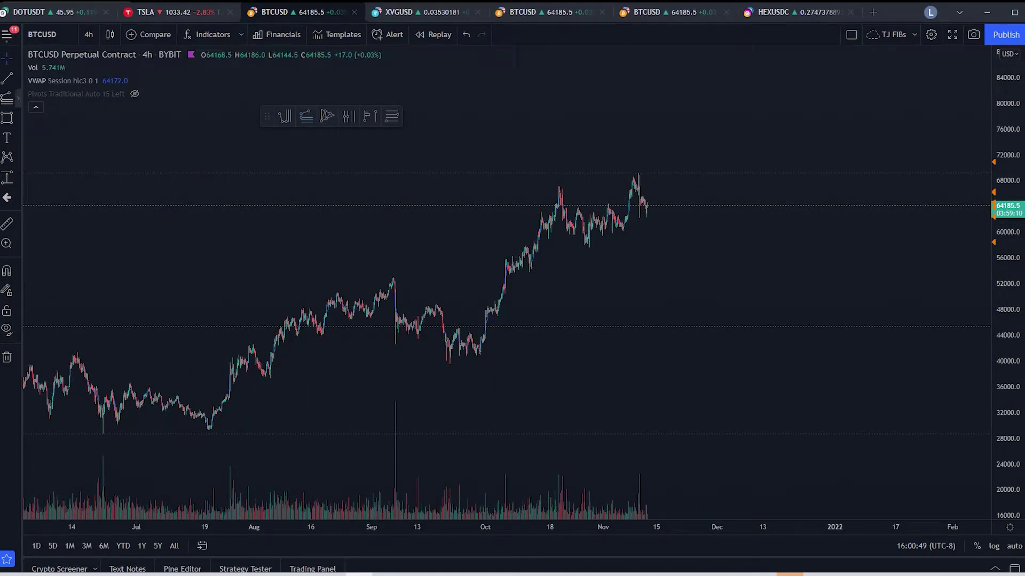
{"action": "left_click", "coordinate": [425, 365]}
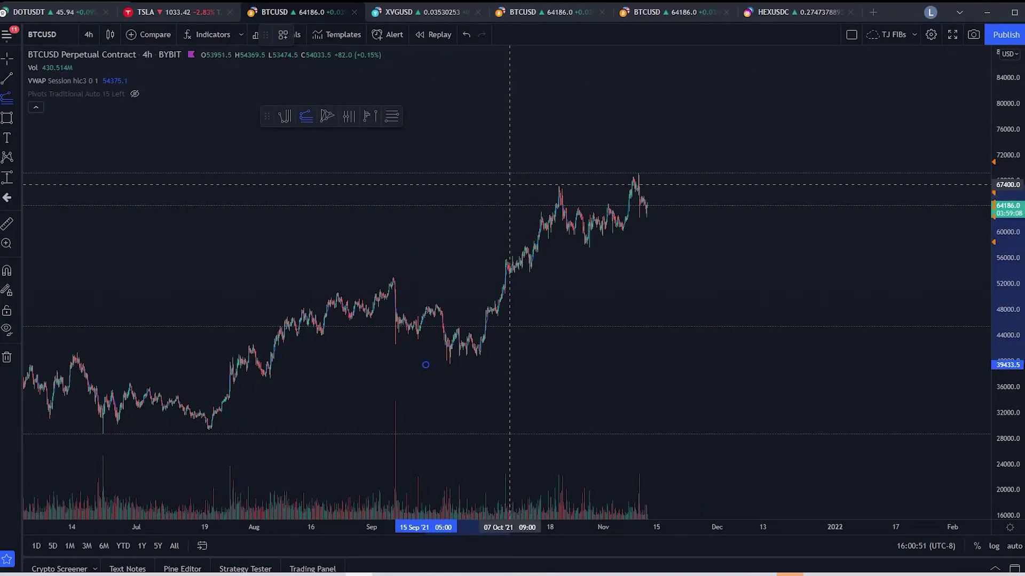
{"action": "left_click", "coordinate": [763, 248]}
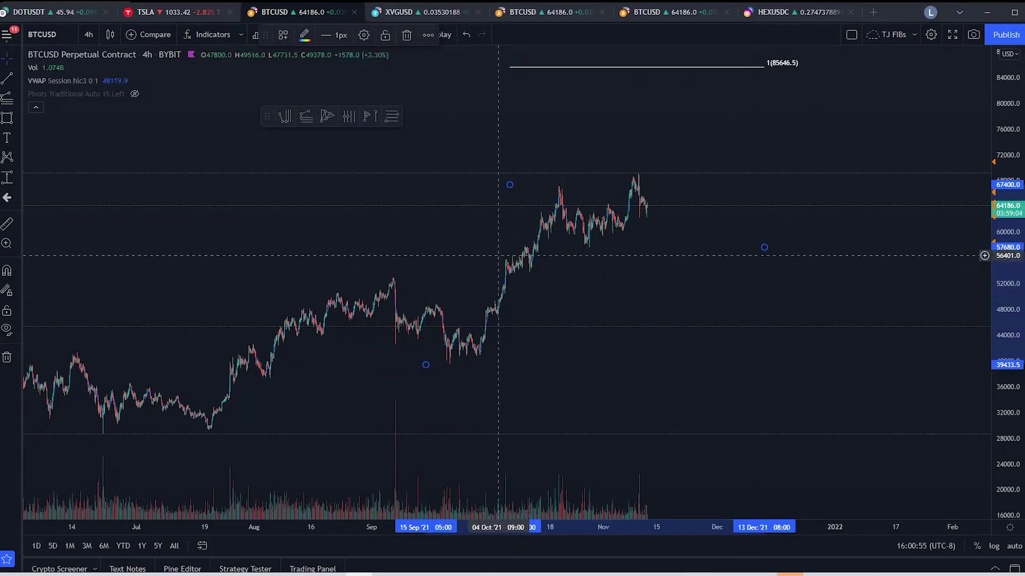
{"action": "left_click_drag", "start_coordinate": [765, 249], "coordinate": [545, 265]}
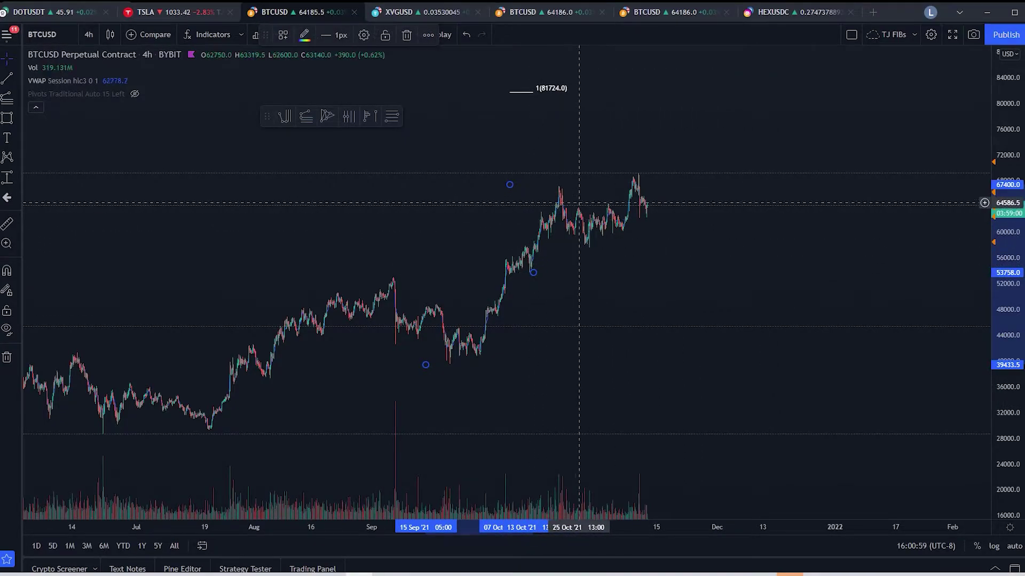
{"action": "key", "text": "Delete"}
Draw a trend-based Fib extension from the mid-July low, then delete it
{"action": "scroll", "coordinate": [543, 216], "scroll_direction": "up", "scroll_amount": 3}
{"action": "left_click", "coordinate": [18, 98]}
{"action": "left_click", "coordinate": [75, 122]}
{"action": "scroll", "coordinate": [130, 182], "scroll_direction": "down", "scroll_amount": 4}
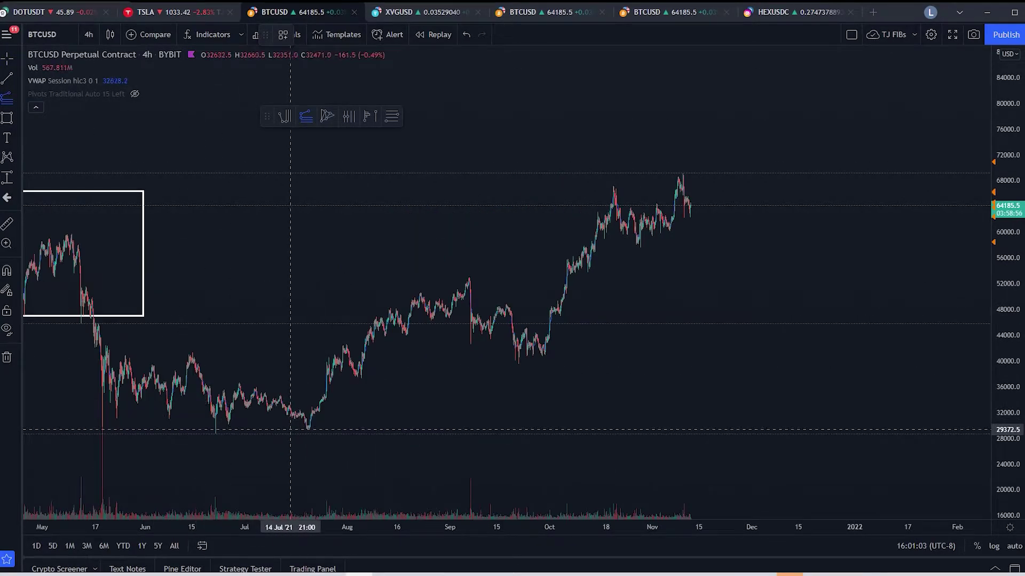
{"action": "left_click", "coordinate": [293, 432]}
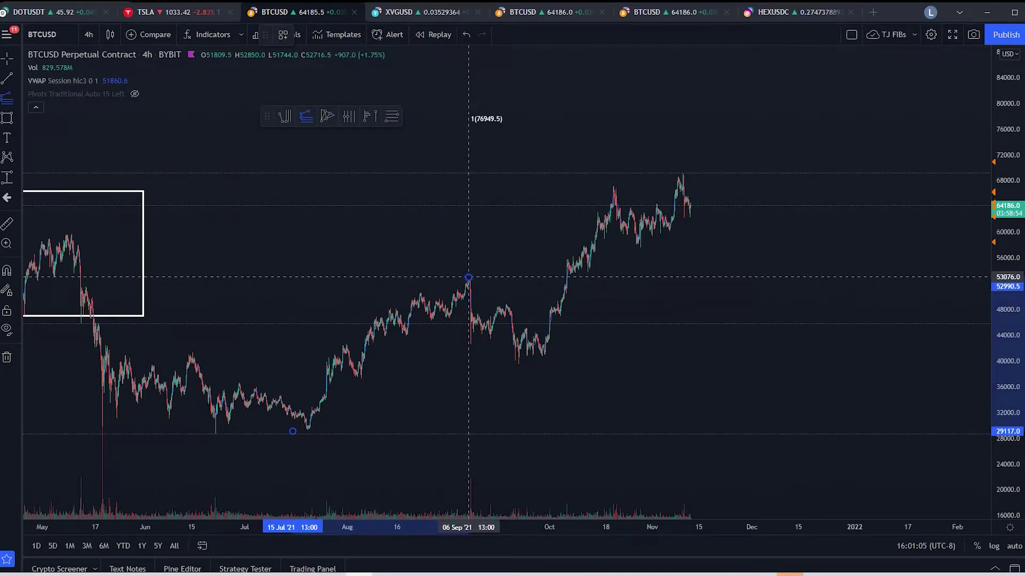
{"action": "left_click", "coordinate": [533, 365]}
{"action": "key", "text": "Delete"}
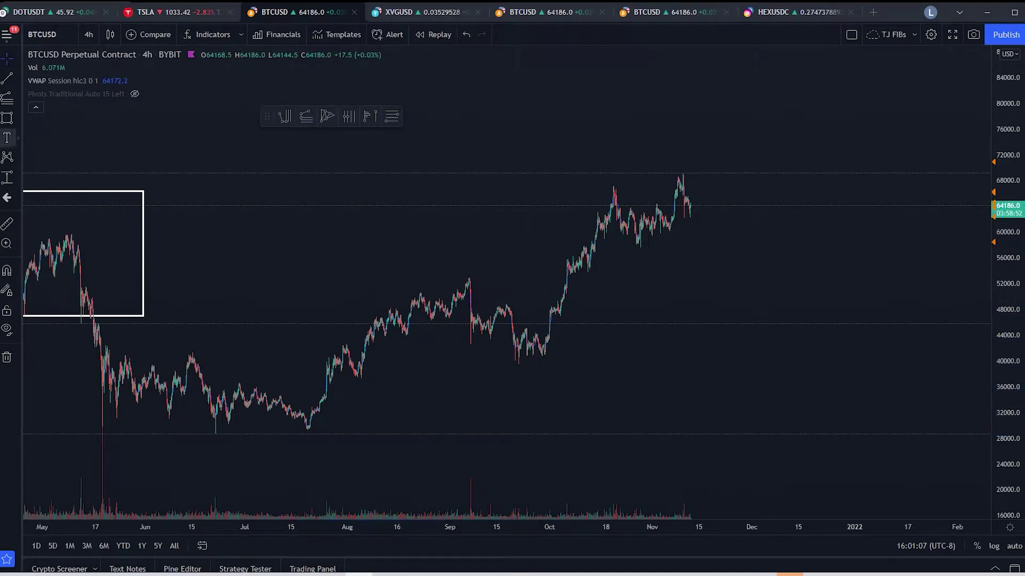
Start another Fib extension at the early-September high, then cancel it
{"action": "left_click", "coordinate": [7, 98]}
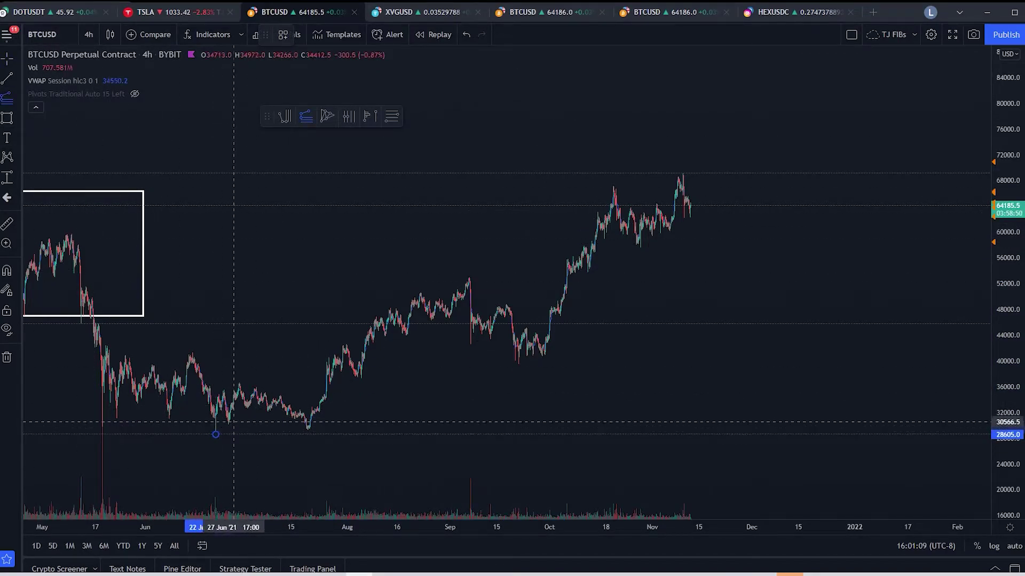
{"action": "left_click", "coordinate": [468, 276]}
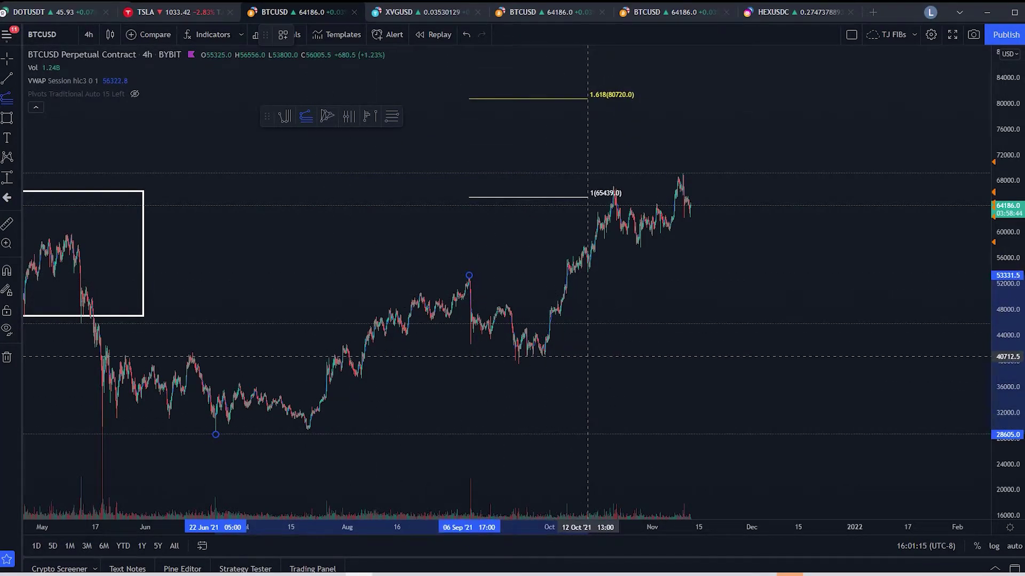
{"action": "key", "text": "Escape"}
{"action": "scroll", "coordinate": [362, 235], "scroll_direction": "down", "scroll_amount": 3}
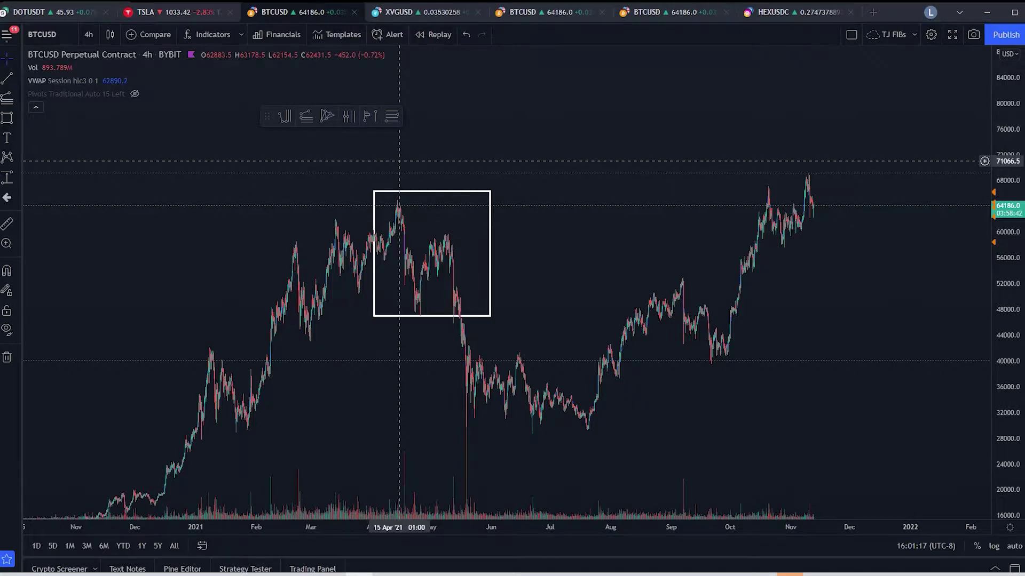
{"action": "scroll", "coordinate": [336, 455], "scroll_direction": "up", "scroll_amount": 8}
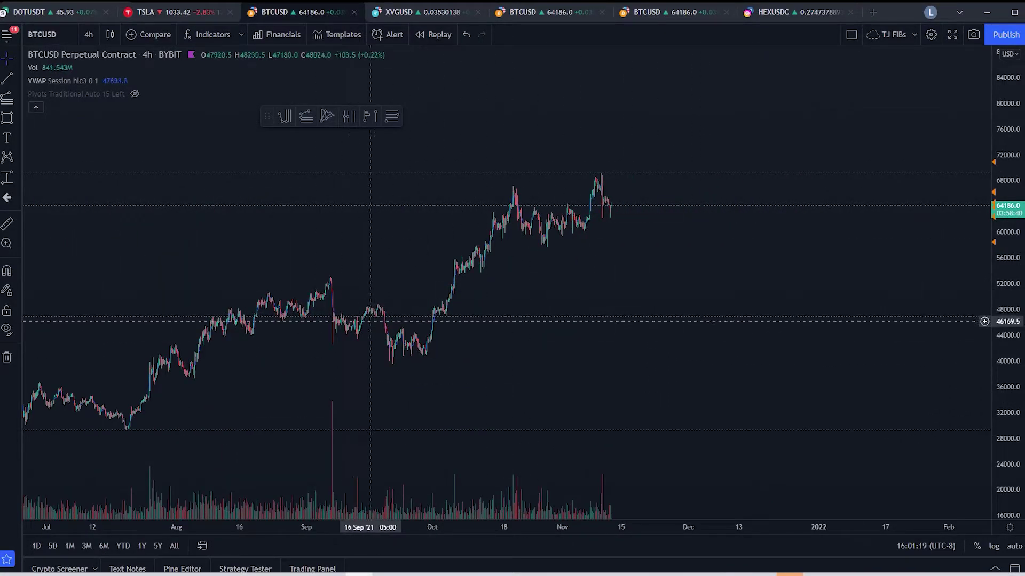
{"action": "scroll", "coordinate": [567, 246], "scroll_direction": "up", "scroll_amount": 3}
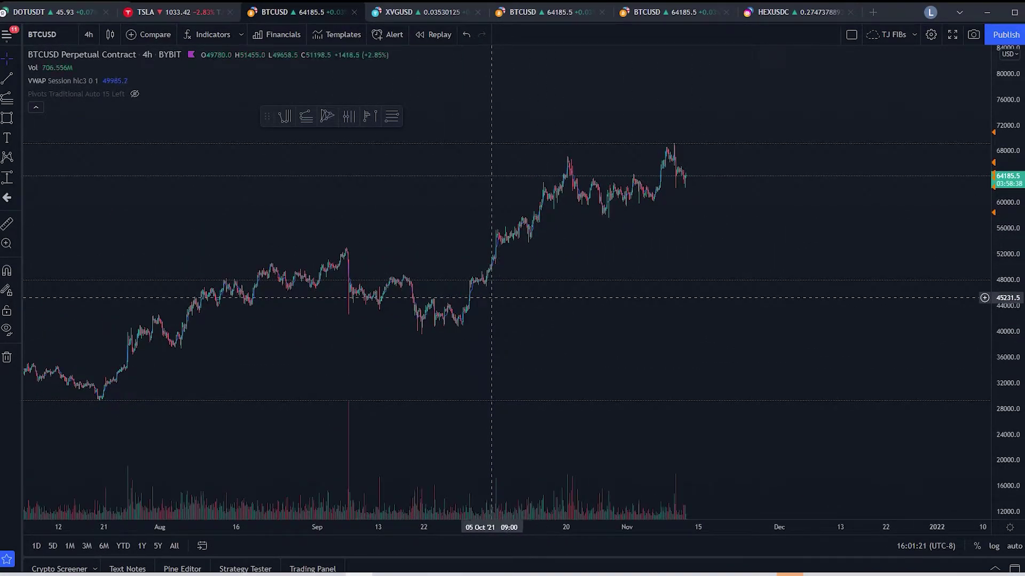
{"action": "scroll", "coordinate": [427, 307], "scroll_direction": "down", "scroll_amount": 4}
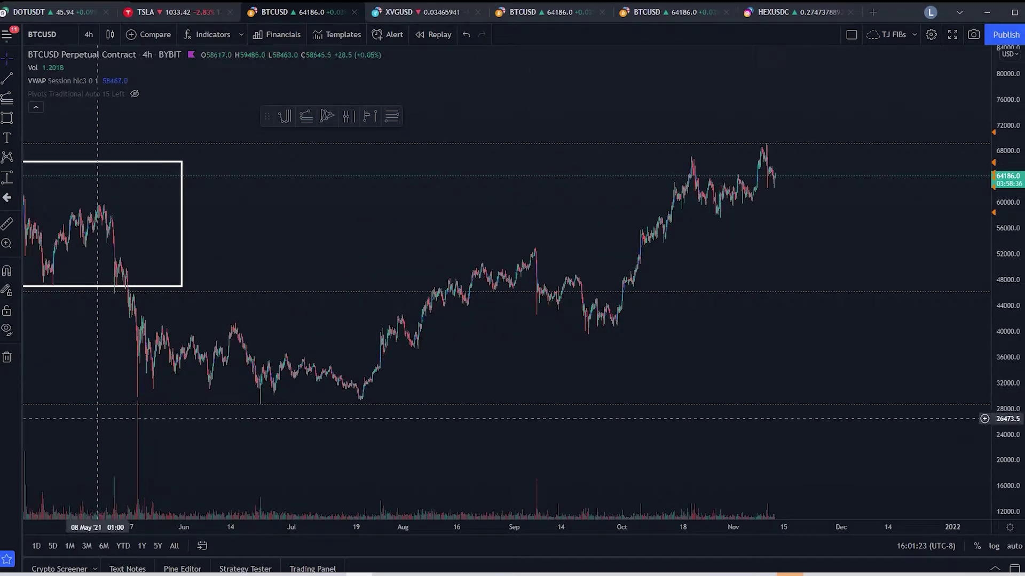
{"action": "scroll", "coordinate": [397, 324], "scroll_direction": "up", "scroll_amount": 1}
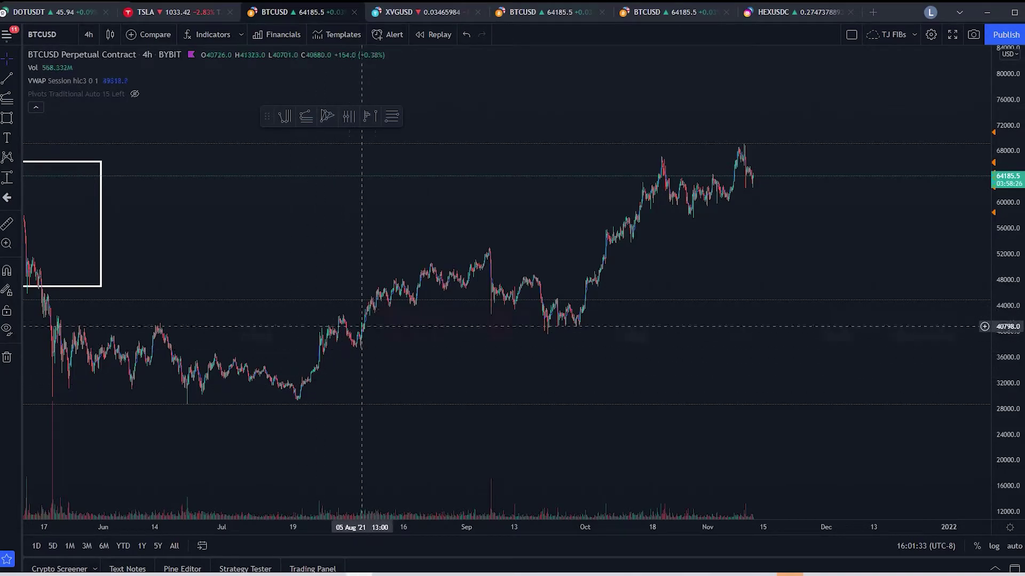
{"action": "scroll", "coordinate": [507, 331], "scroll_direction": "down", "scroll_amount": 2}
{"action": "left_click_drag", "start_coordinate": [1005, 462], "coordinate": [1003, 276]}
{"action": "scroll", "coordinate": [910, 270], "scroll_direction": "down", "scroll_amount": 3}
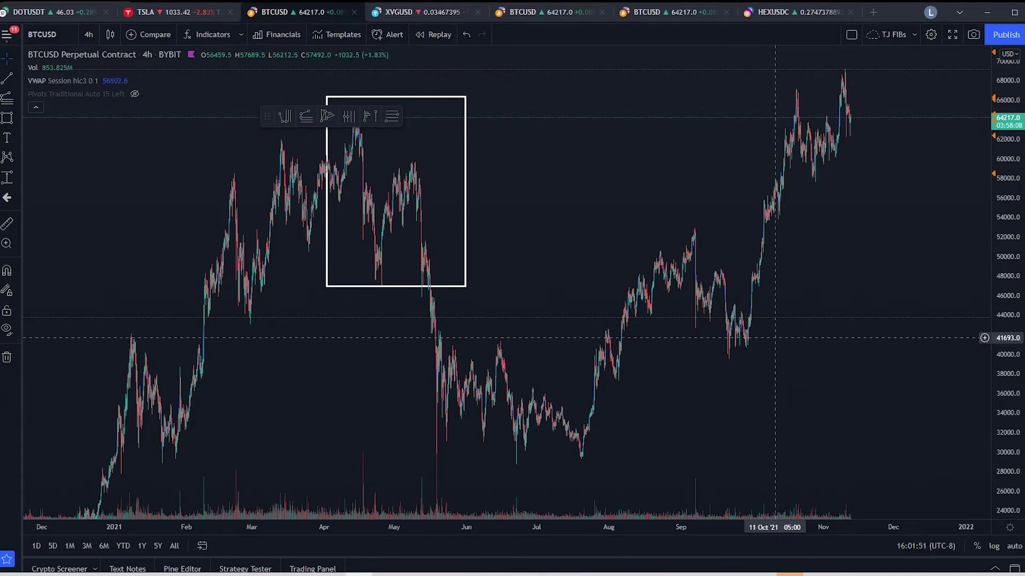
{"action": "left_click_drag", "start_coordinate": [769, 341], "coordinate": [631, 337]}
{"action": "scroll", "coordinate": [470, 277], "scroll_direction": "up", "scroll_amount": 3}
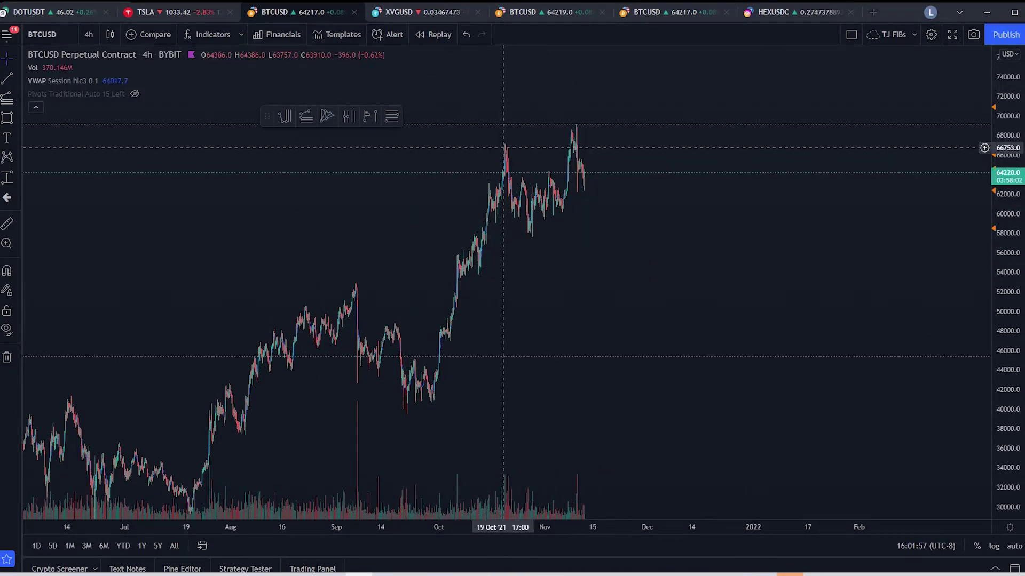
{"action": "scroll", "coordinate": [503, 147], "scroll_direction": "down", "scroll_amount": 3}
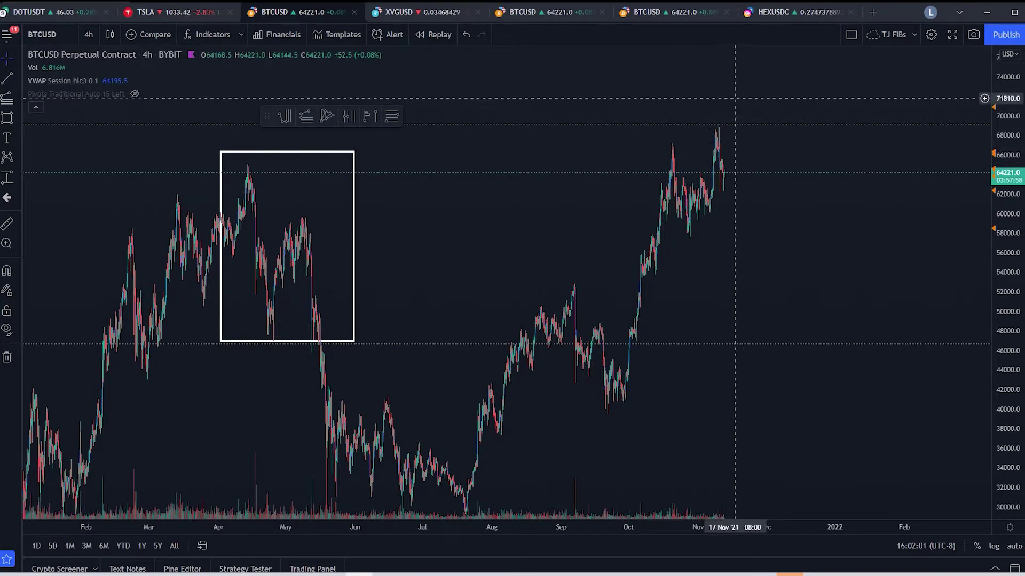
{"action": "mouse_move", "coordinate": [75, 94]}
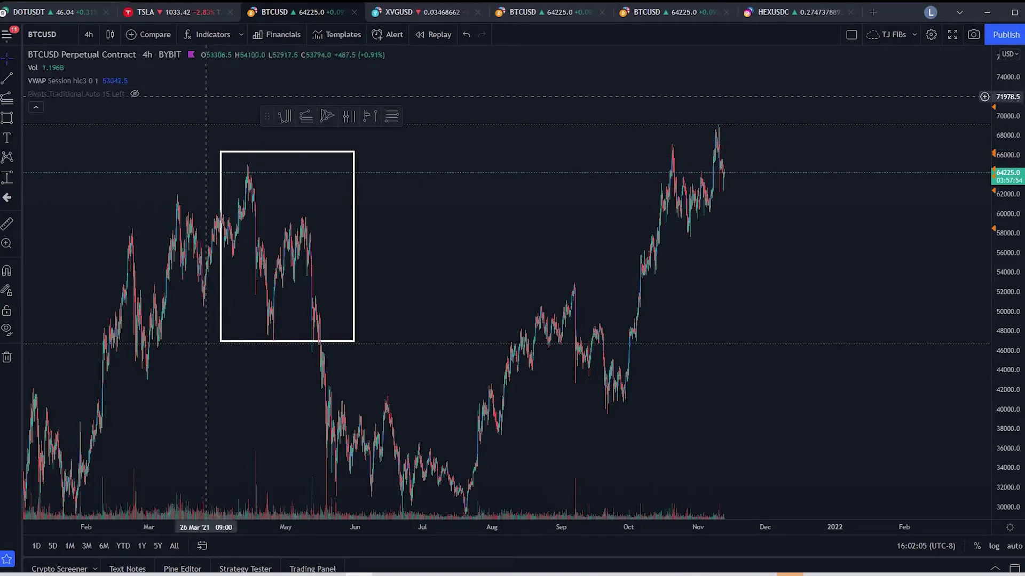
{"action": "left_click", "coordinate": [7, 98]}
Draw a Fib retracement downward from the October high
{"action": "left_click", "coordinate": [54, 98]}
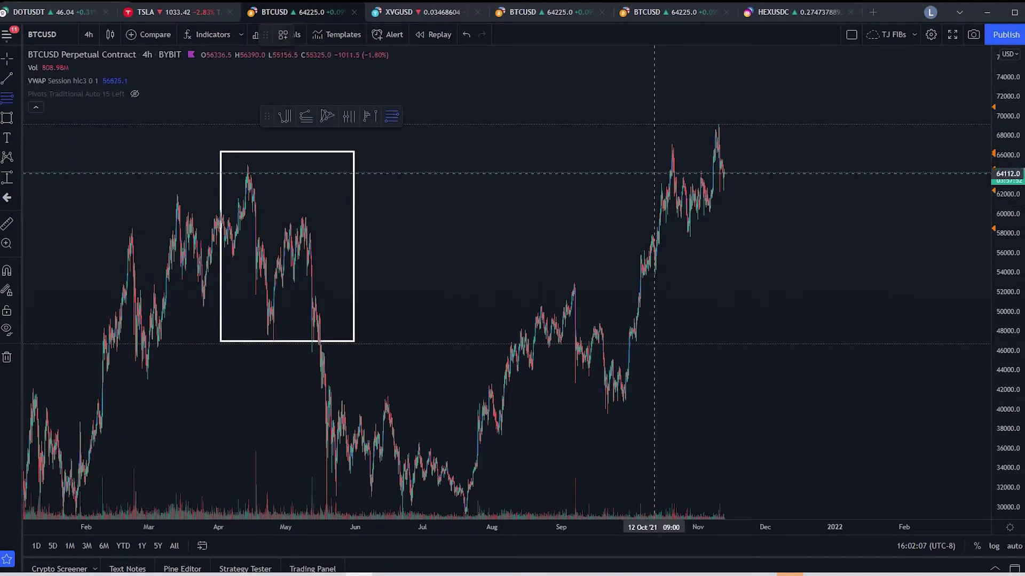
{"action": "left_click", "coordinate": [664, 143]}
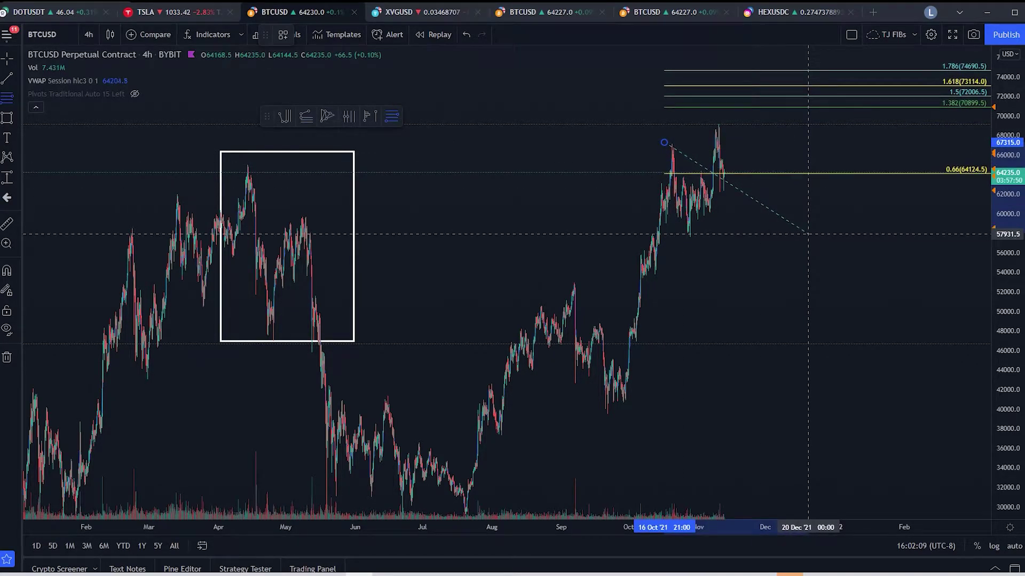
{"action": "left_click", "coordinate": [808, 233]}
Change the retracement's 0.6 level to 0.618 and hide the 0.66, 1.5 and 1.786 levels
{"action": "right_click", "coordinate": [807, 235]}
{"action": "left_click", "coordinate": [844, 407]}
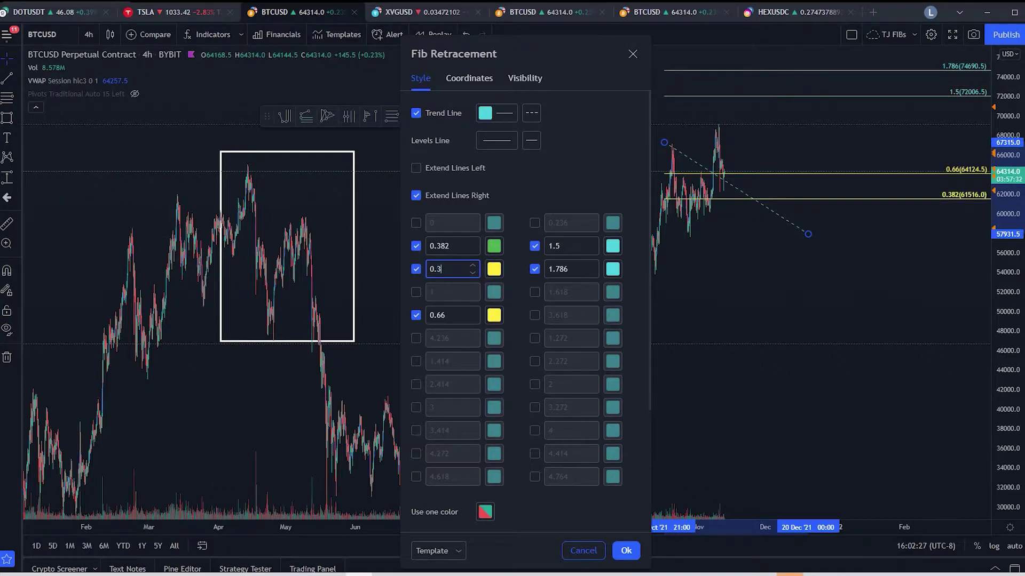
{"action": "type", "text": "18"}
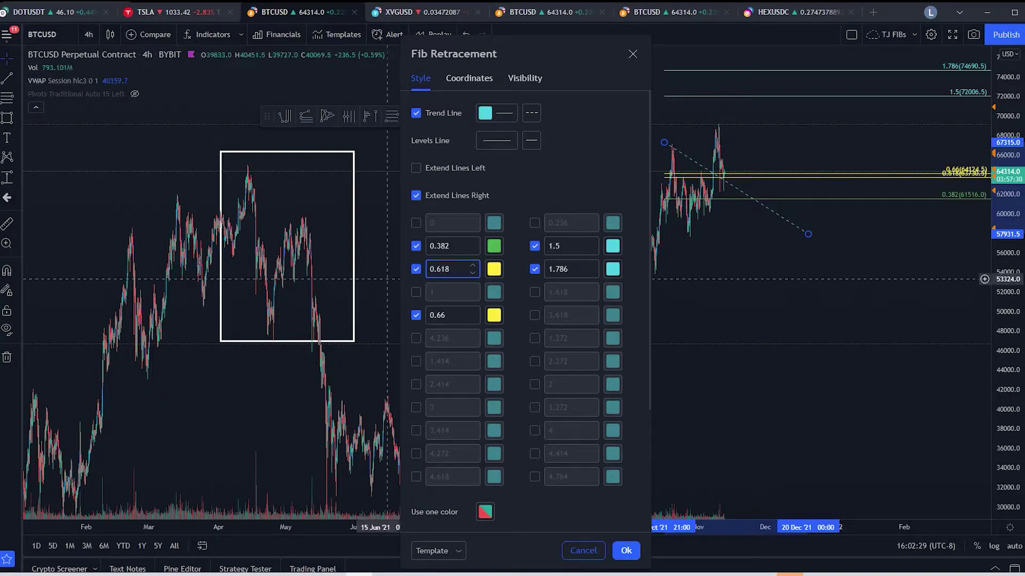
{"action": "left_click", "coordinate": [535, 269]}
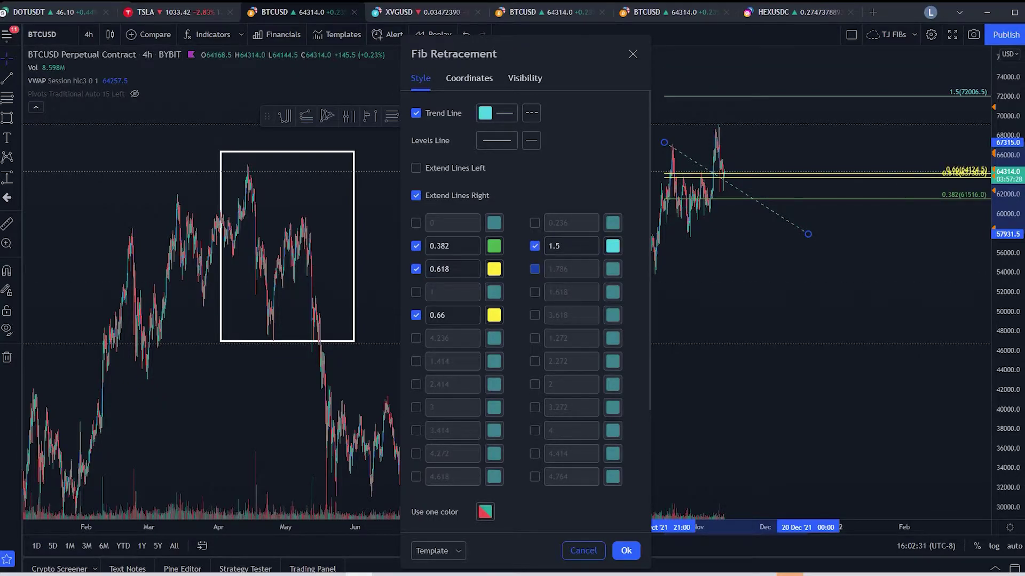
{"action": "left_click", "coordinate": [534, 246]}
{"action": "left_click", "coordinate": [416, 316]}
{"action": "left_click", "coordinate": [626, 551]}
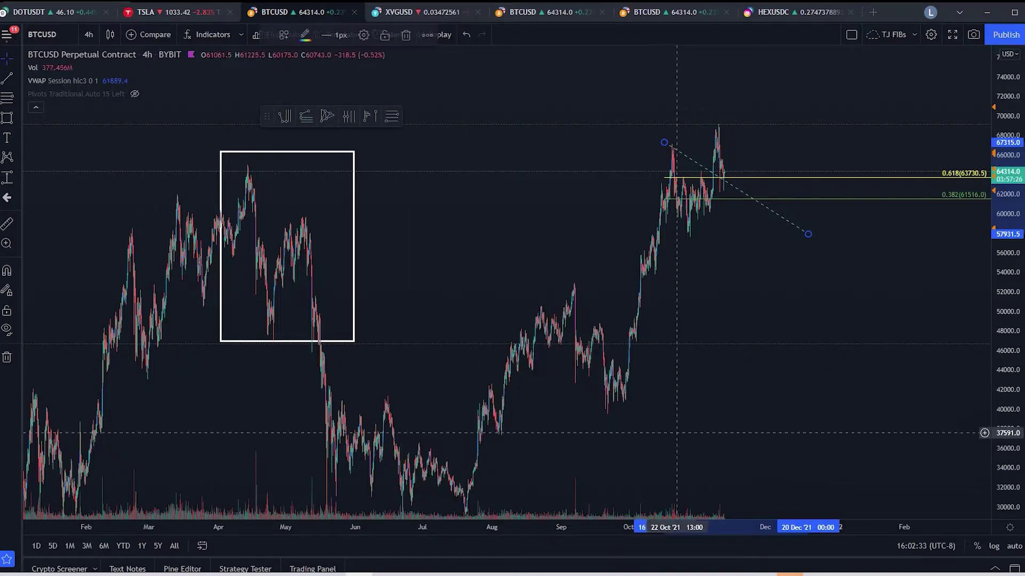
Re-anchor the retracement from the November high down to about 42592
{"action": "left_click_drag", "start_coordinate": [664, 143], "coordinate": [671, 143]}
{"action": "left_click_drag", "start_coordinate": [808, 234], "coordinate": [790, 235]}
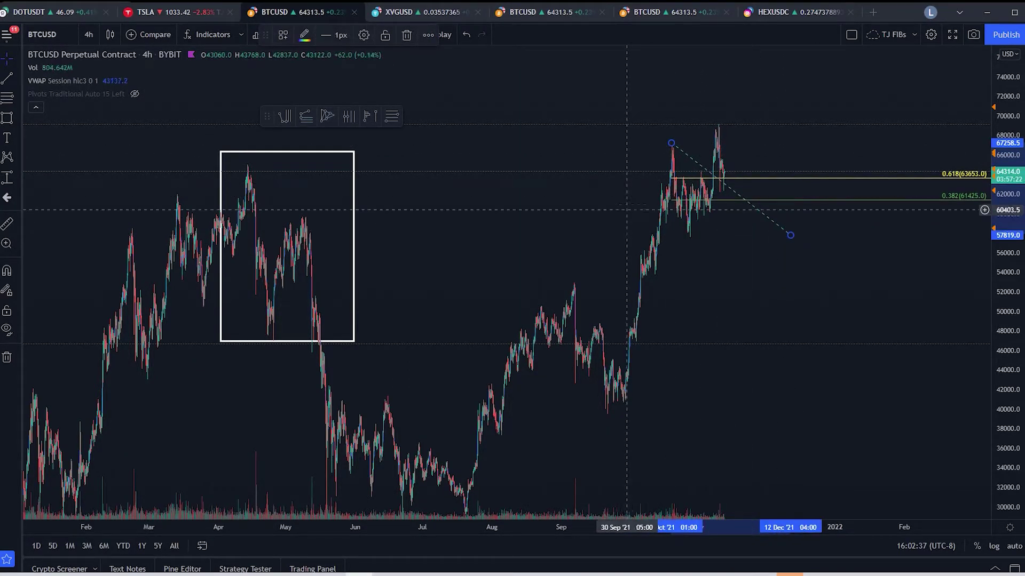
{"action": "left_click_drag", "start_coordinate": [672, 143], "coordinate": [725, 125]}
{"action": "left_click_drag", "start_coordinate": [791, 235], "coordinate": [819, 191]}
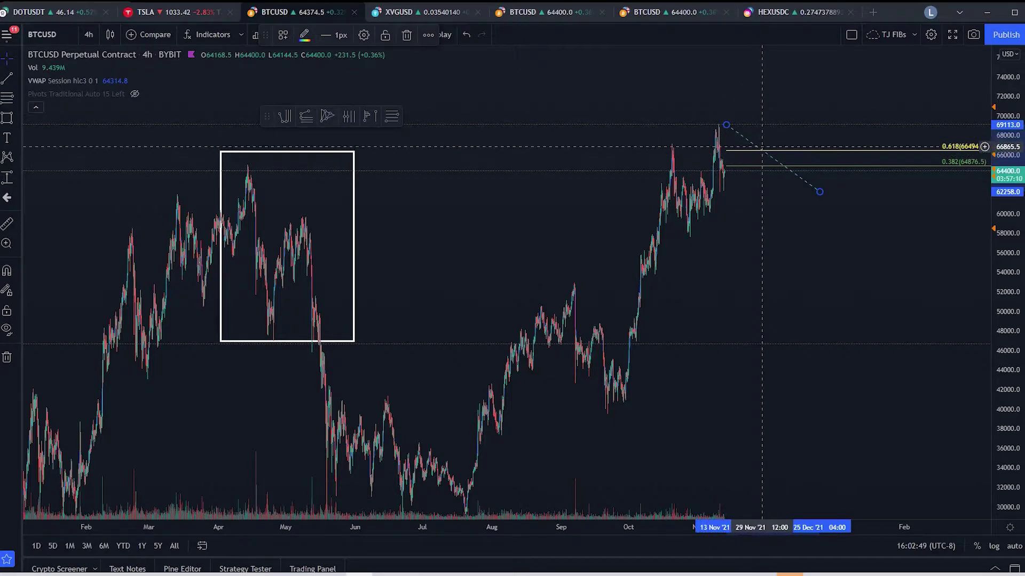
{"action": "mouse_move", "coordinate": [819, 192]}
{"action": "left_mouse_down"}
{"action": "mouse_move", "coordinate": [955, 373]}
{"action": "mouse_move", "coordinate": [938, 407]}
{"action": "mouse_move", "coordinate": [924, 385]}
{"action": "left_mouse_up"}
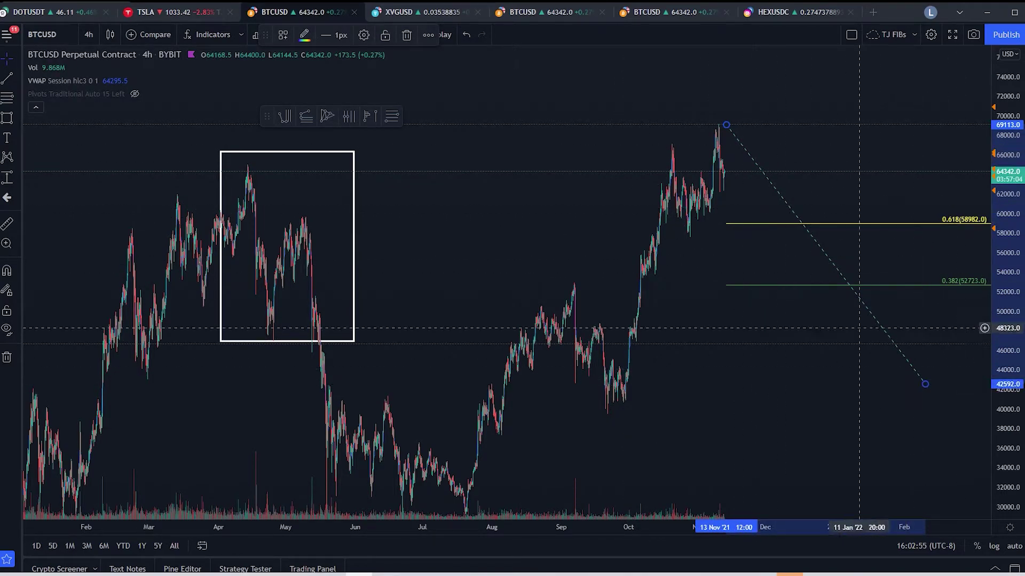
Draw a second retracement from the early-September high to the late-September low (0.618 at 47977.5, 0.382 at 44848.0)
{"action": "left_click_drag", "start_coordinate": [555, 251], "coordinate": [592, 207]}
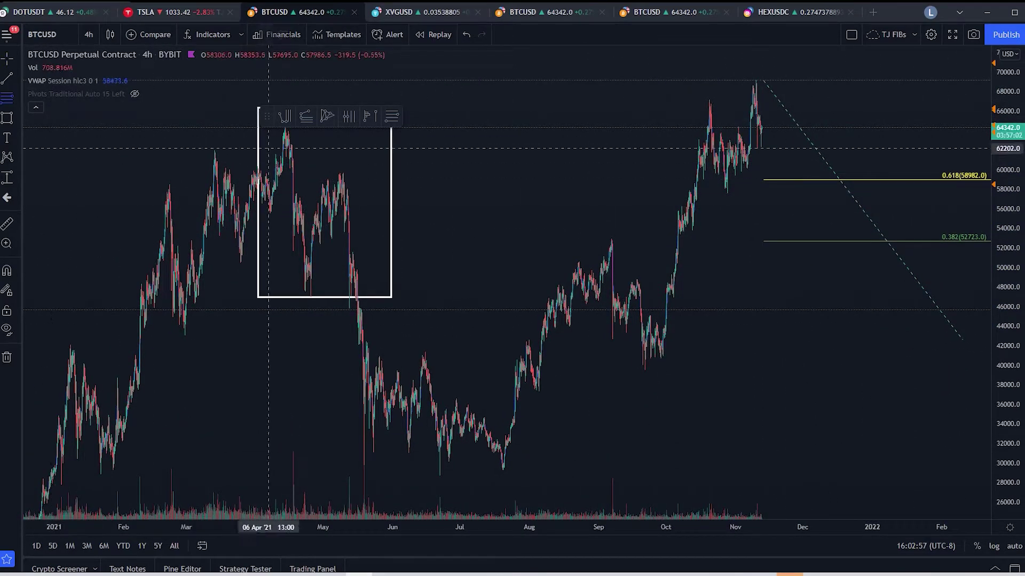
{"action": "scroll", "coordinate": [470, 226], "scroll_direction": "up", "scroll_amount": 3}
{"action": "left_click", "coordinate": [475, 237]}
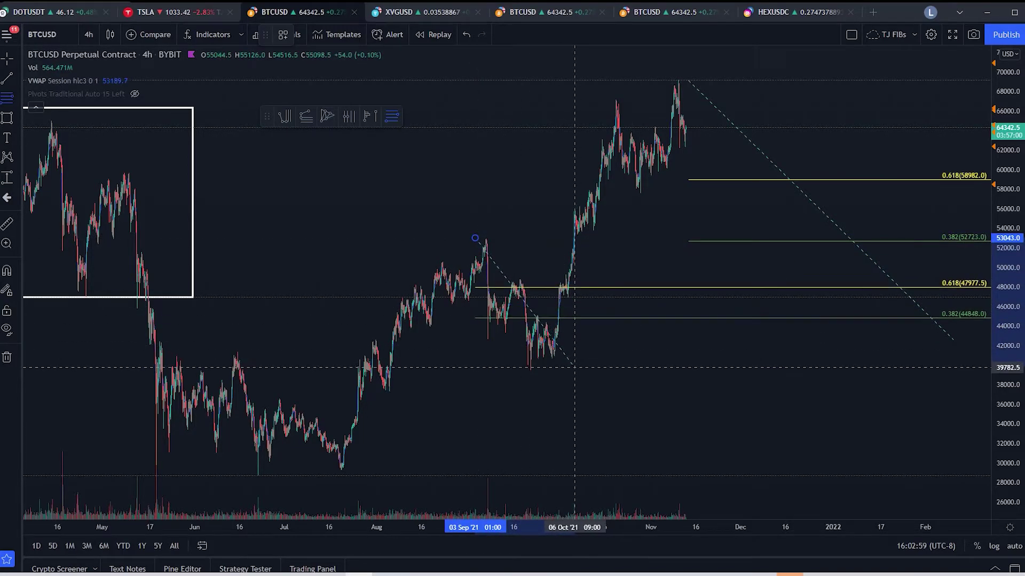
{"action": "left_click", "coordinate": [575, 368]}
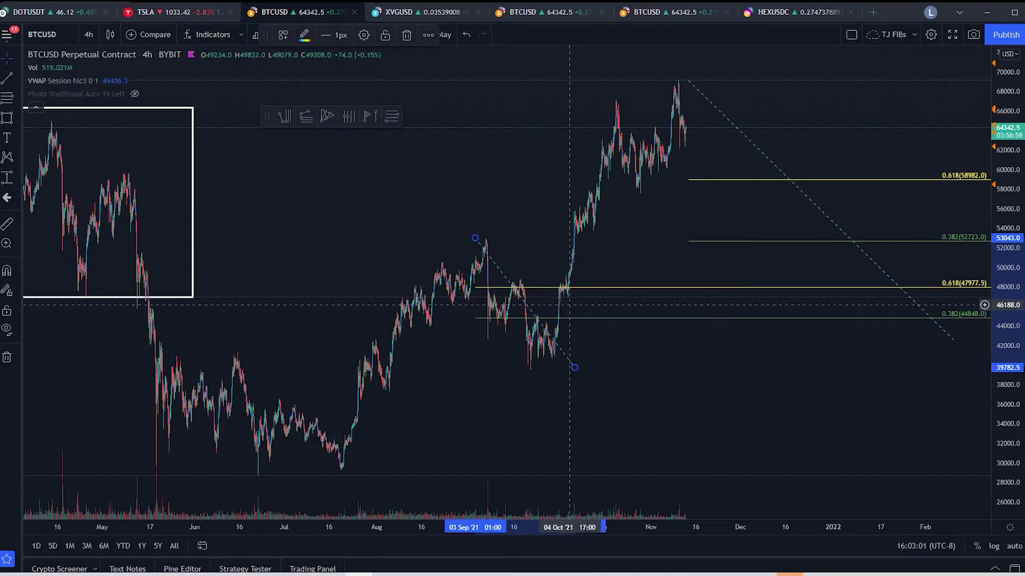
{"action": "left_click_drag", "start_coordinate": [526, 238], "coordinate": [689, 90]}
{"action": "scroll", "coordinate": [683, 94], "scroll_direction": "up", "scroll_amount": 2}
{"action": "left_click_drag", "start_coordinate": [448, 186], "coordinate": [719, 231]}
{"action": "scroll", "coordinate": [736, 267], "scroll_direction": "up", "scroll_amount": 4}
{"action": "left_click_drag", "start_coordinate": [1006, 373], "coordinate": [1006, 160]}
{"action": "left_click_drag", "start_coordinate": [771, 214], "coordinate": [1004, 267]}
{"action": "scroll", "coordinate": [979, 163], "scroll_direction": "up", "scroll_amount": 6}
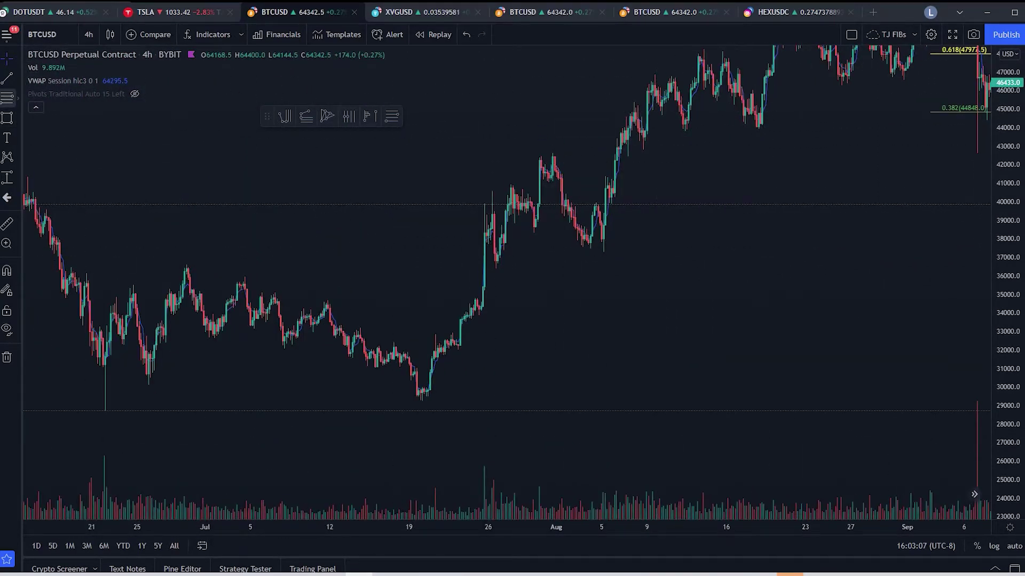
Draw a Fib retracement from the mid-May 2021 high to the late-July low
{"action": "left_click", "coordinate": [7, 98]}
{"action": "scroll", "coordinate": [466, 130], "scroll_direction": "down", "scroll_amount": 8}
{"action": "left_click_drag", "start_coordinate": [1007, 140], "coordinate": [1006, 171]}
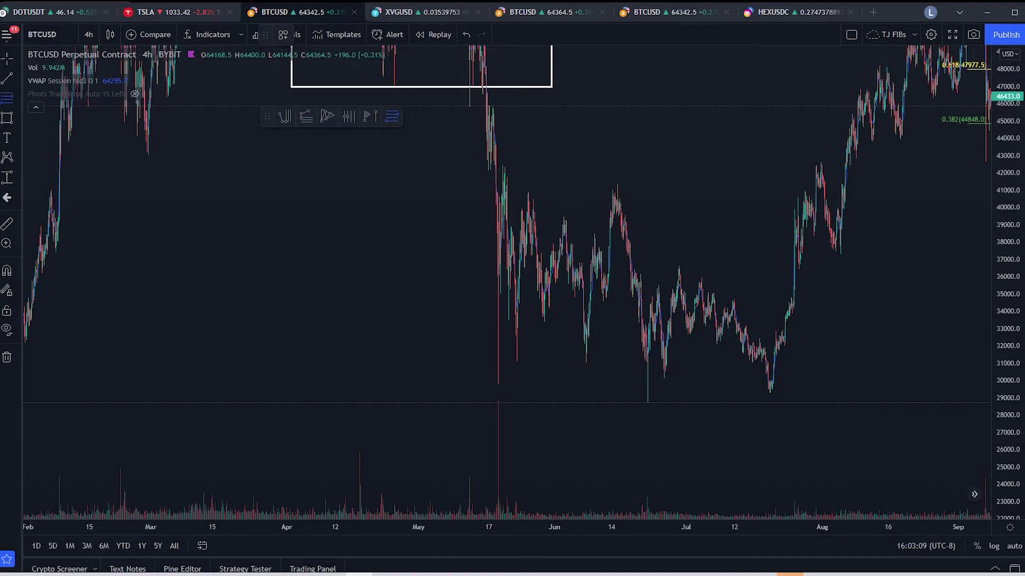
{"action": "scroll", "coordinate": [470, 107], "scroll_direction": "down", "scroll_amount": 5}
{"action": "left_click", "coordinate": [690, 59]}
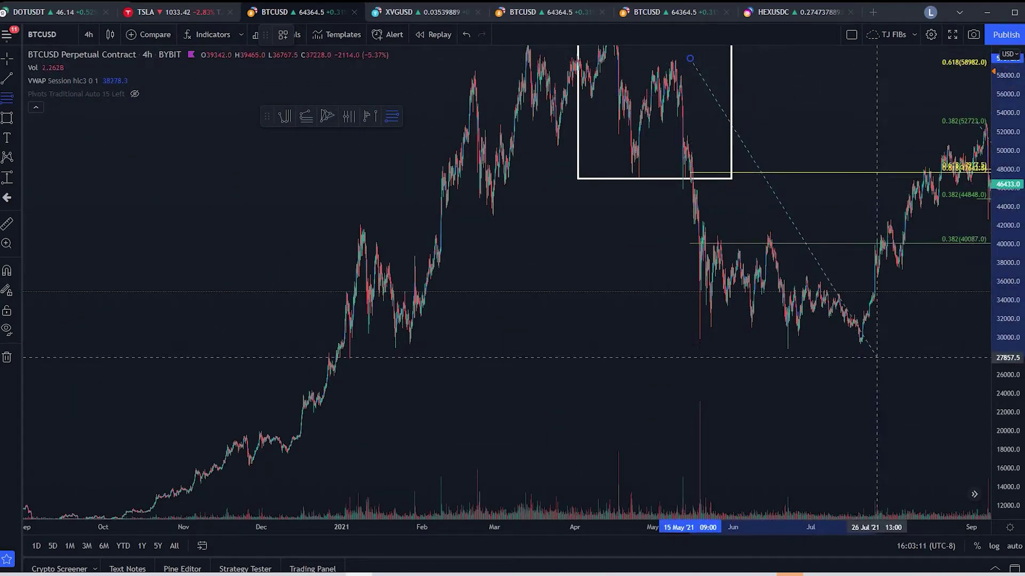
{"action": "left_click", "coordinate": [904, 352]}
Extend the retracement's end anchor to early August, placing 0.382 at 40522.5
{"action": "scroll", "coordinate": [904, 353], "scroll_direction": "up", "scroll_amount": 4}
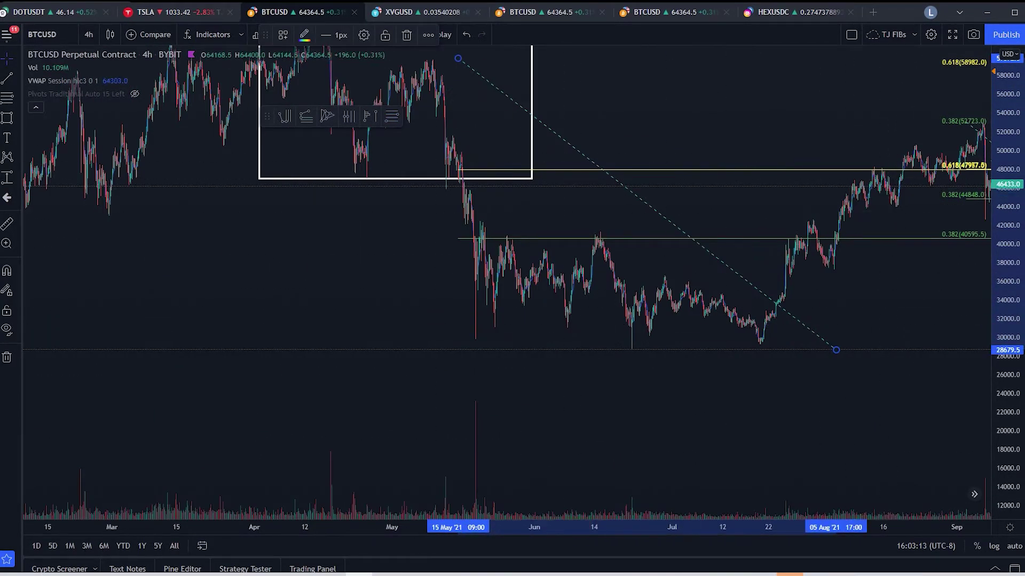
{"action": "scroll", "coordinate": [943, 342], "scroll_direction": "up", "scroll_amount": 2}
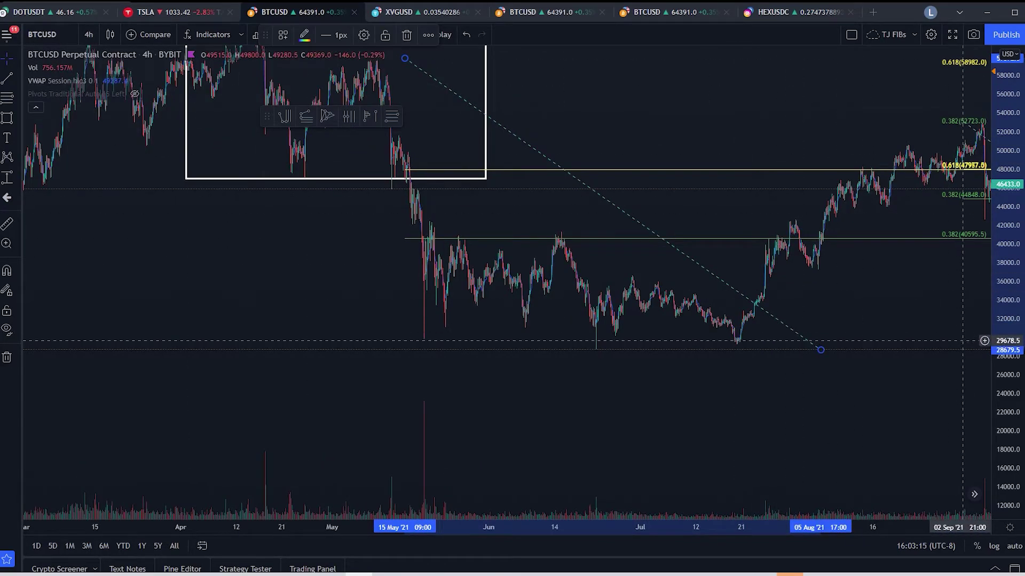
{"action": "left_click_drag", "start_coordinate": [964, 342], "coordinate": [771, 340]}
{"action": "left_click_drag", "start_coordinate": [617, 345], "coordinate": [635, 348]}
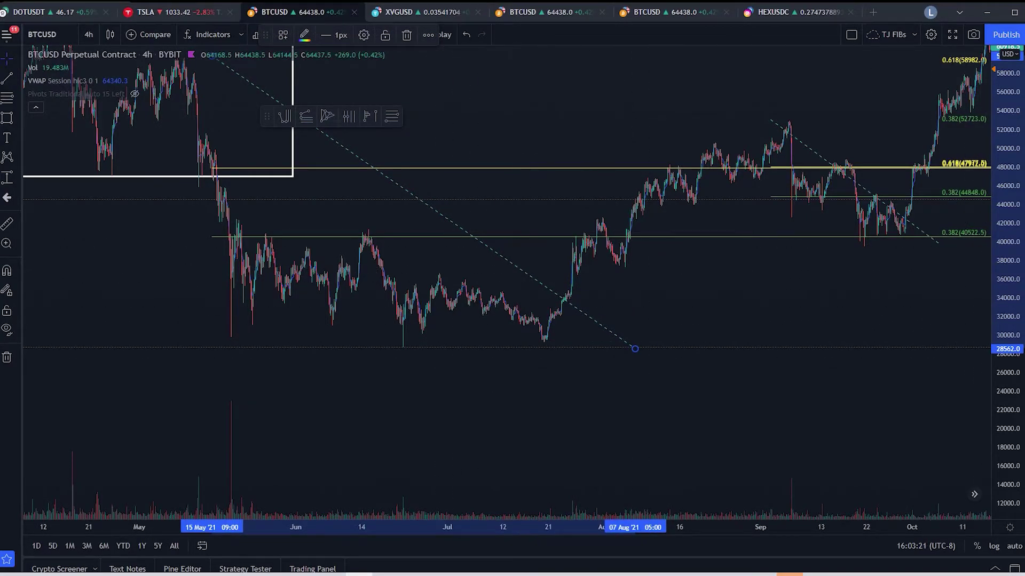
{"action": "left_click_drag", "start_coordinate": [1008, 383], "coordinate": [1007, 128]}
{"action": "scroll", "coordinate": [538, 222], "scroll_direction": "up", "scroll_amount": 5}
{"action": "left_click_drag", "start_coordinate": [499, 278], "coordinate": [929, 283]}
{"action": "scroll", "coordinate": [907, 282], "scroll_direction": "up", "scroll_amount": 5}
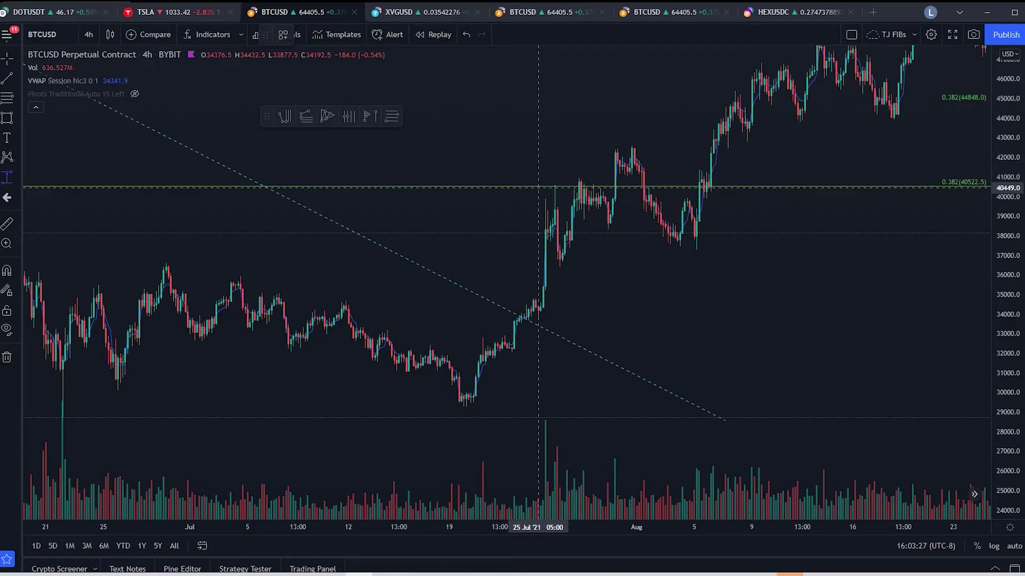
{"action": "left_click", "coordinate": [538, 188]}
{"action": "left_click", "coordinate": [615, 268]}
{"action": "scroll", "coordinate": [614, 267], "scroll_direction": "up", "scroll_amount": 1}
{"action": "right_click", "coordinate": [603, 260]}
{"action": "left_click", "coordinate": [538, 248]}
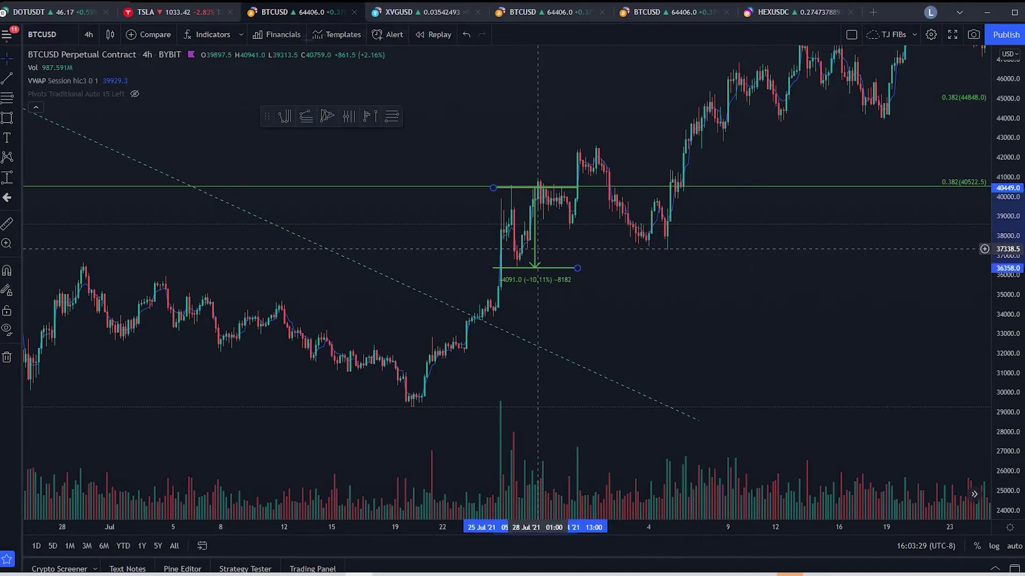
{"action": "key", "text": "Delete"}
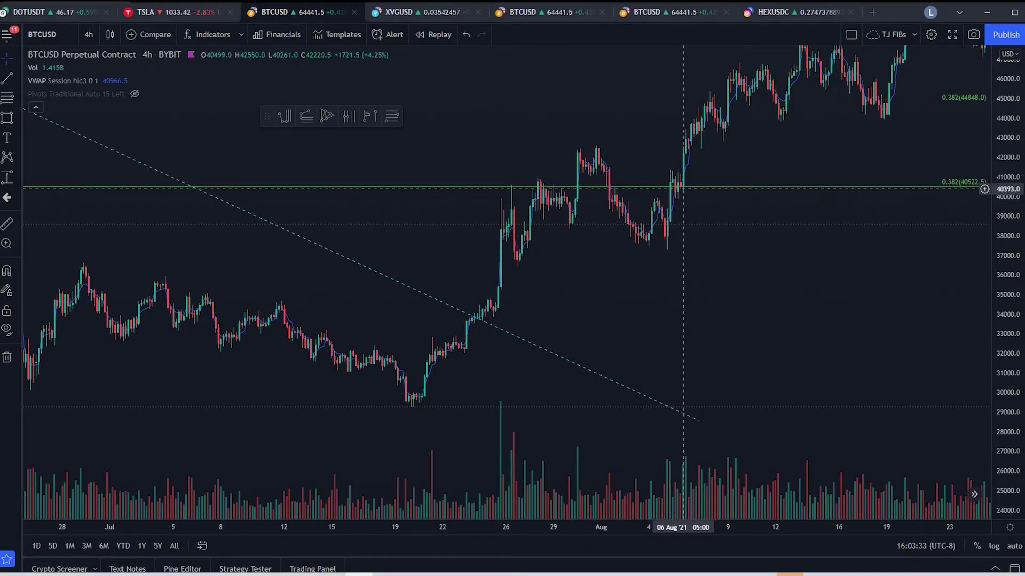
{"action": "scroll", "coordinate": [674, 315], "scroll_direction": "up", "scroll_amount": 5}
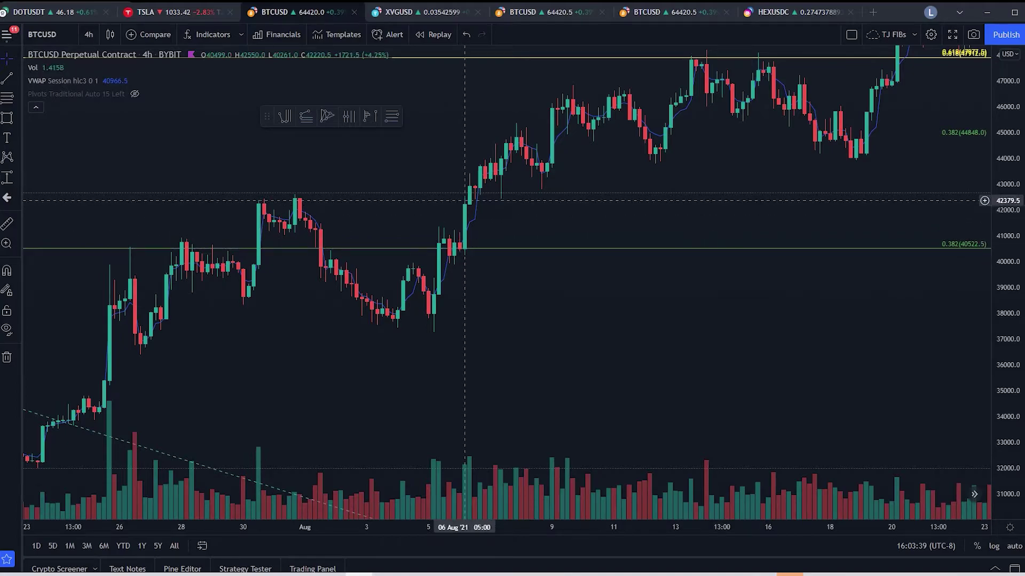
{"action": "left_click", "coordinate": [88, 34]}
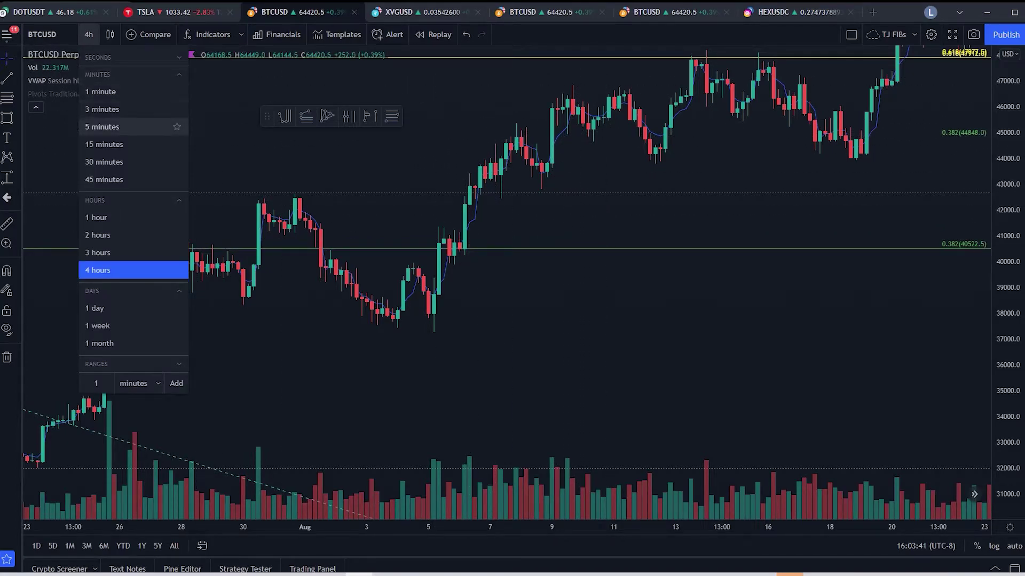
Switch BTCUSD to 1-hour candles and stretch the price axis vertically
{"action": "left_click", "coordinate": [99, 218]}
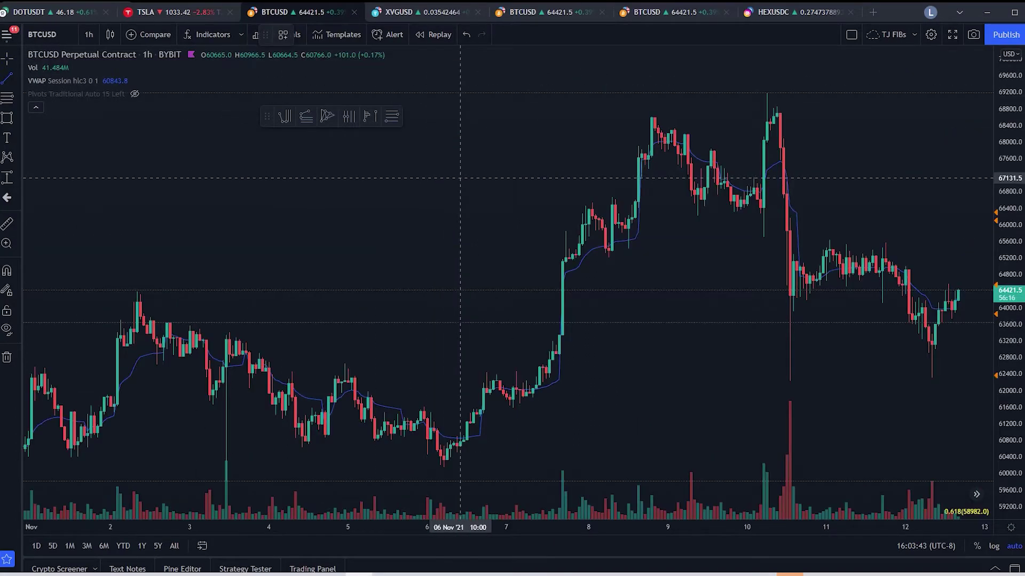
{"action": "scroll", "coordinate": [608, 374], "scroll_direction": "down", "scroll_amount": 10}
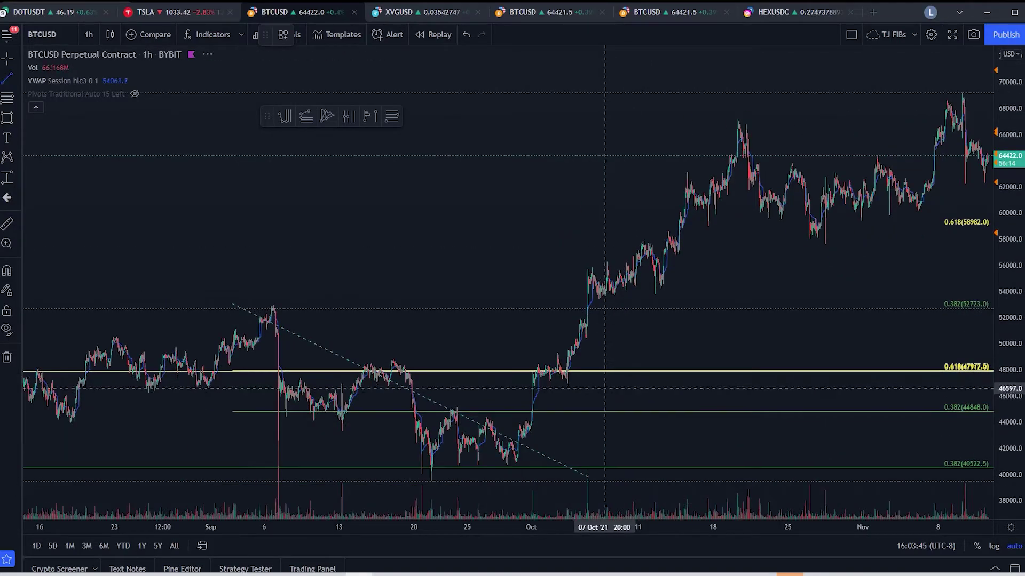
{"action": "left_click_drag", "start_coordinate": [1009, 403], "coordinate": [1008, 179]}
{"action": "left_click", "coordinate": [752, 356]}
{"action": "scroll", "coordinate": [674, 303], "scroll_direction": "down", "scroll_amount": 4}
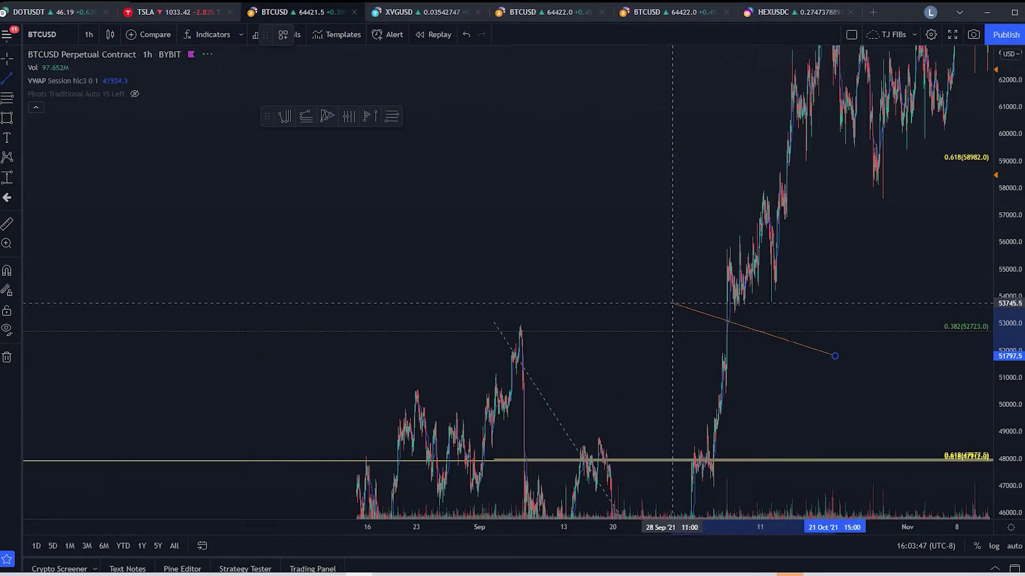
{"action": "key", "text": "Escape"}
Pan back through June–August to center on the late-July 2021 lows
{"action": "left_click_drag", "start_coordinate": [504, 358], "coordinate": [641, 24]}
{"action": "scroll", "coordinate": [630, 160], "scroll_direction": "down", "scroll_amount": 1}
{"action": "left_click_drag", "start_coordinate": [605, 443], "coordinate": [993, 152]}
{"action": "left_click_drag", "start_coordinate": [833, 278], "coordinate": [784, 434]}
{"action": "scroll", "coordinate": [719, 393], "scroll_direction": "up", "scroll_amount": 6}
{"action": "left_click_drag", "start_coordinate": [670, 302], "coordinate": [694, 382]}
{"action": "scroll", "coordinate": [722, 363], "scroll_direction": "up", "scroll_amount": 8}
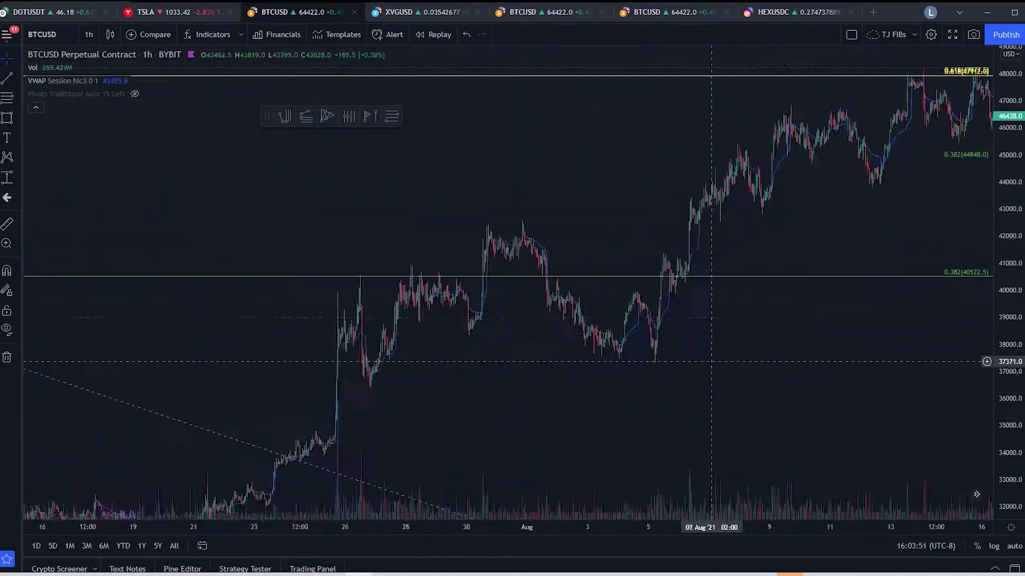
{"action": "scroll", "coordinate": [630, 342], "scroll_direction": "up", "scroll_amount": 5}
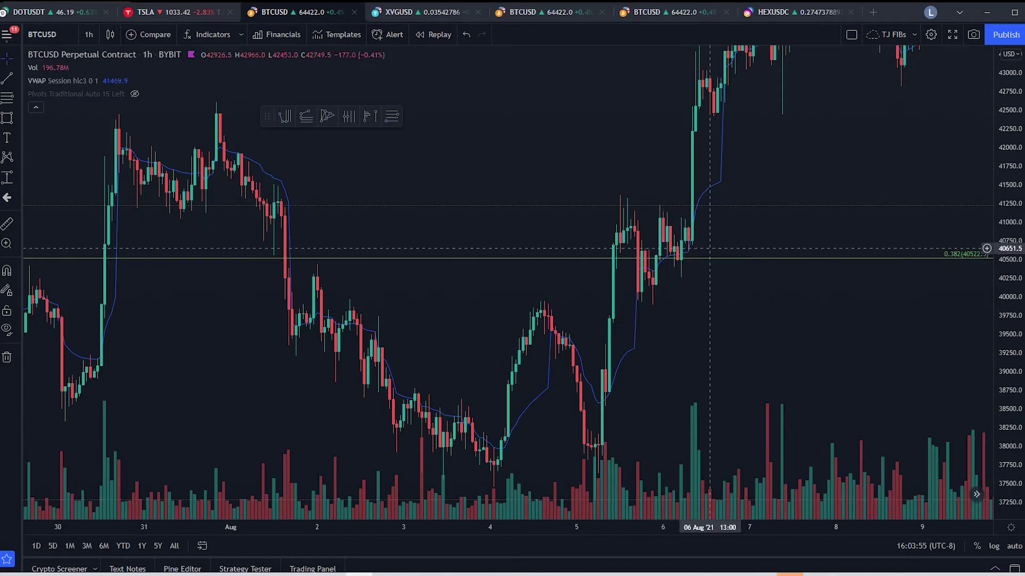
{"action": "scroll", "coordinate": [709, 278], "scroll_direction": "down", "scroll_amount": 4}
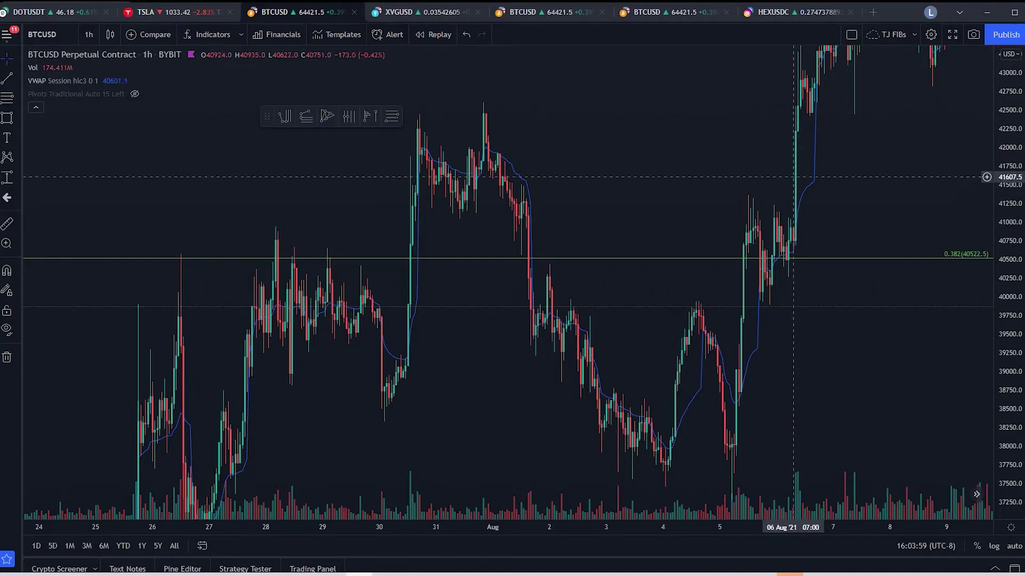
Frame early-to-mid August and measure the 8.12% drop from the mid-August high to the low
{"action": "left_click_drag", "start_coordinate": [1009, 230], "coordinate": [1008, 448]}
{"action": "left_click_drag", "start_coordinate": [924, 203], "coordinate": [517, 324]}
{"action": "left_click_drag", "start_coordinate": [769, 307], "coordinate": [681, 271]}
{"action": "scroll", "coordinate": [612, 217], "scroll_direction": "right", "scroll_amount": 10}
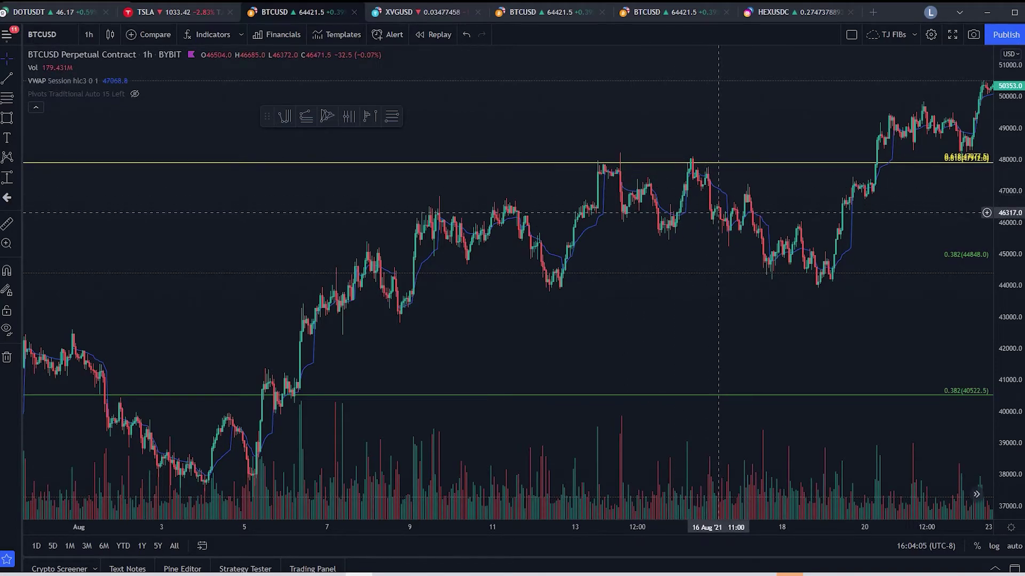
{"action": "scroll", "coordinate": [805, 286], "scroll_direction": "right", "scroll_amount": 3}
{"action": "left_click", "coordinate": [8, 177]}
{"action": "left_click", "coordinate": [609, 170]}
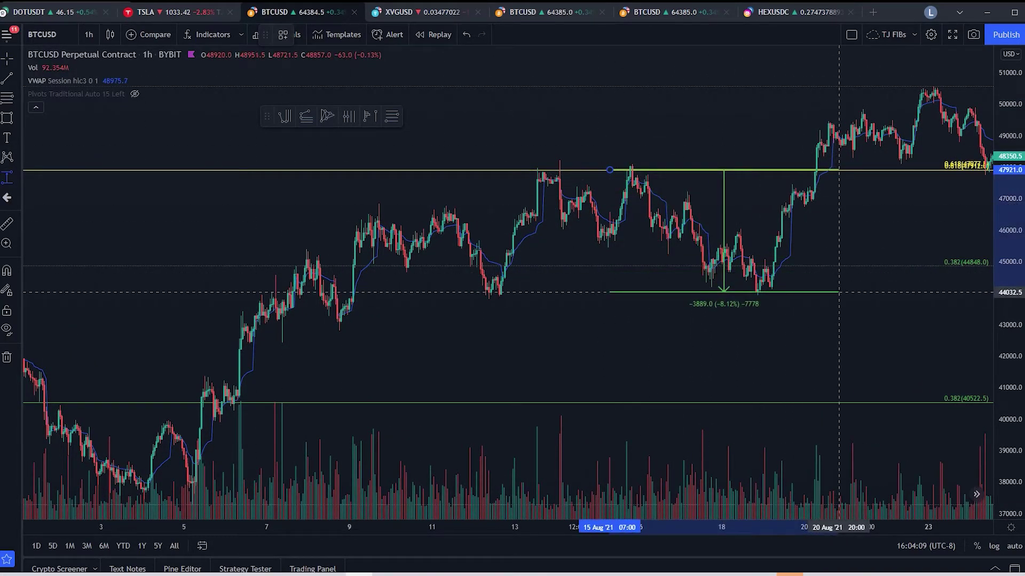
Scroll through late August into September 2021 to review the price swings
{"action": "scroll", "coordinate": [644, 320], "scroll_direction": "right", "scroll_amount": 5}
{"action": "scroll", "coordinate": [694, 331], "scroll_direction": "right", "scroll_amount": 2}
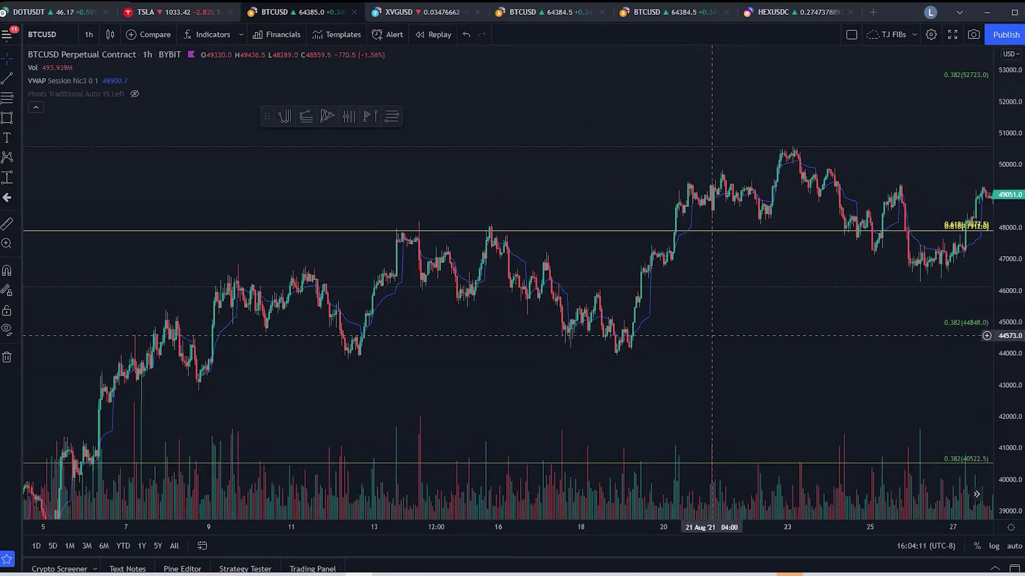
{"action": "scroll", "coordinate": [694, 299], "scroll_direction": "right", "scroll_amount": 5}
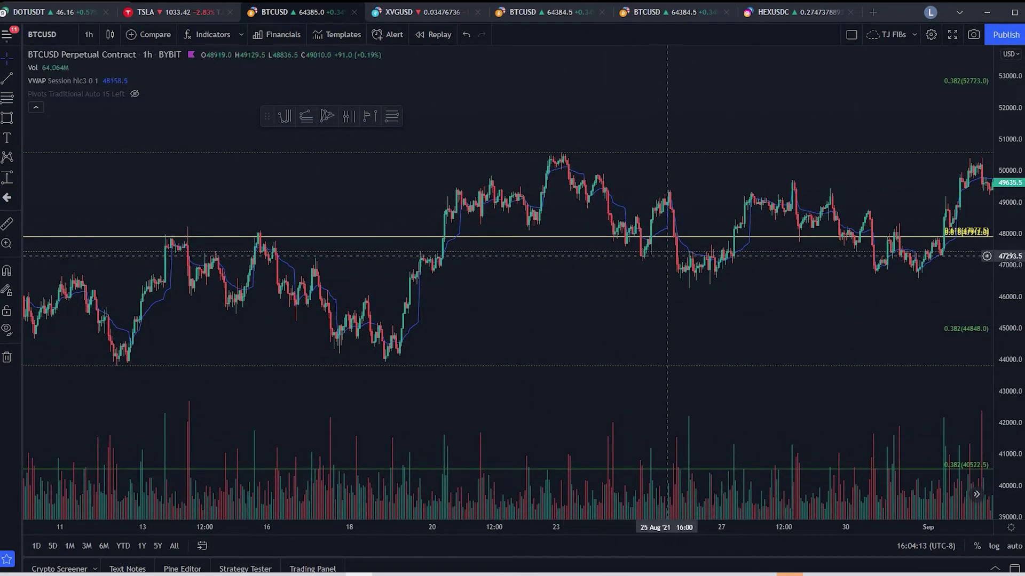
{"action": "scroll", "coordinate": [748, 246], "scroll_direction": "right", "scroll_amount": 5}
{"action": "scroll", "coordinate": [647, 239], "scroll_direction": "down", "scroll_amount": 1}
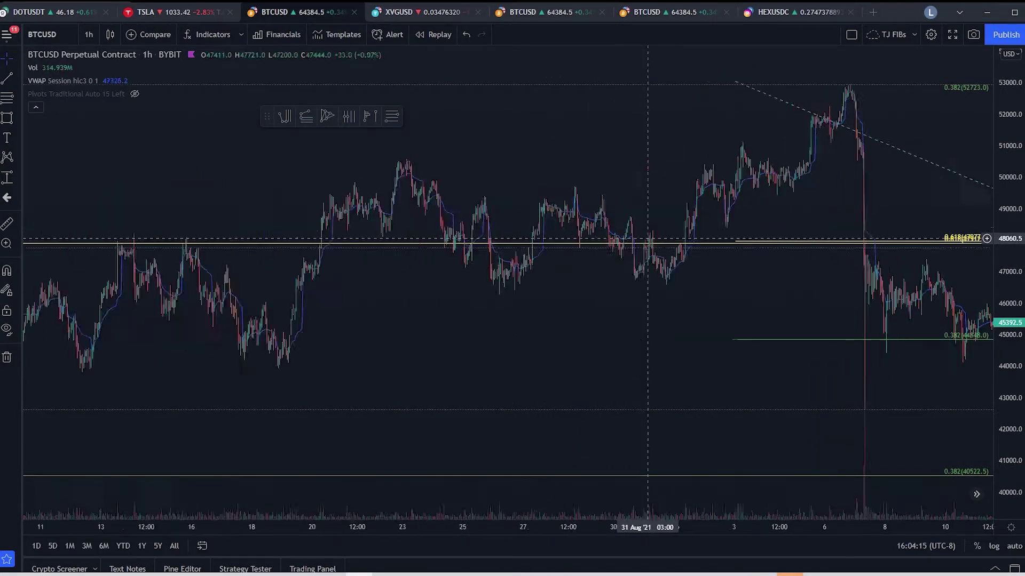
{"action": "scroll", "coordinate": [647, 238], "scroll_direction": "down", "scroll_amount": 1}
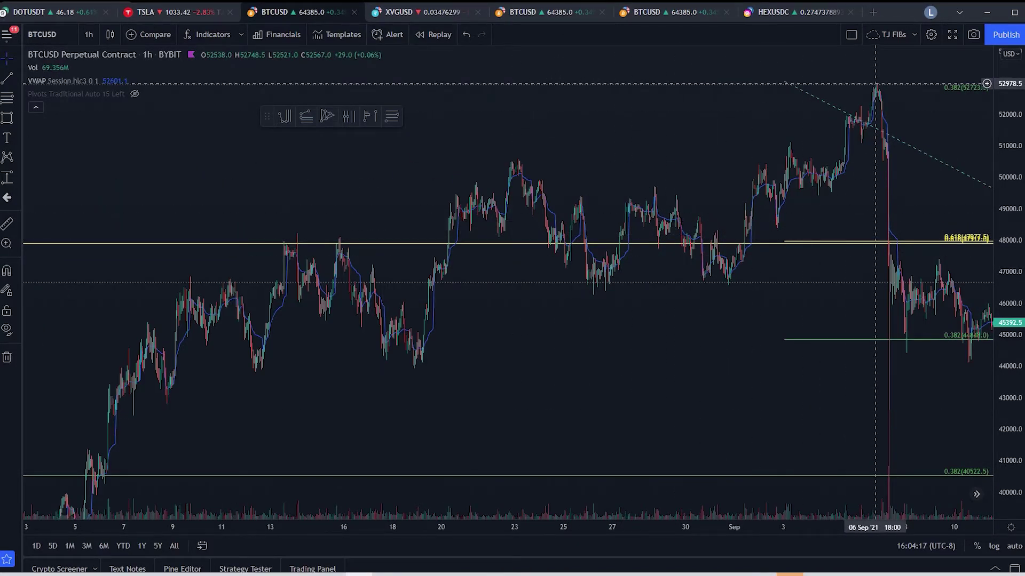
{"action": "scroll", "coordinate": [876, 85], "scroll_direction": "right", "scroll_amount": 5}
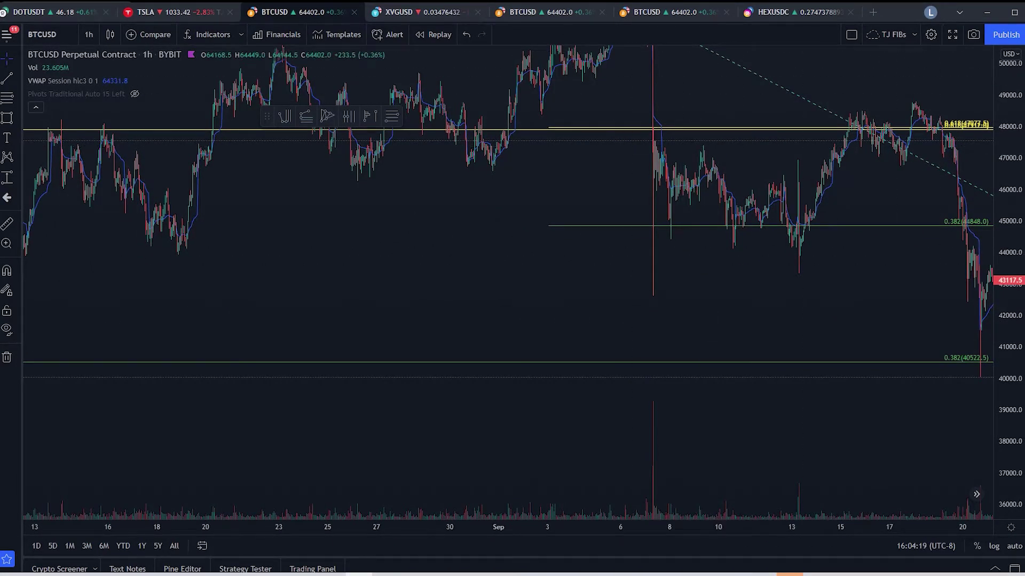
{"action": "scroll", "coordinate": [801, 245], "scroll_direction": "right", "scroll_amount": 10}
{"action": "scroll", "coordinate": [622, 269], "scroll_direction": "down", "scroll_amount": 2}
{"action": "scroll", "coordinate": [623, 268], "scroll_direction": "left", "scroll_amount": 2}
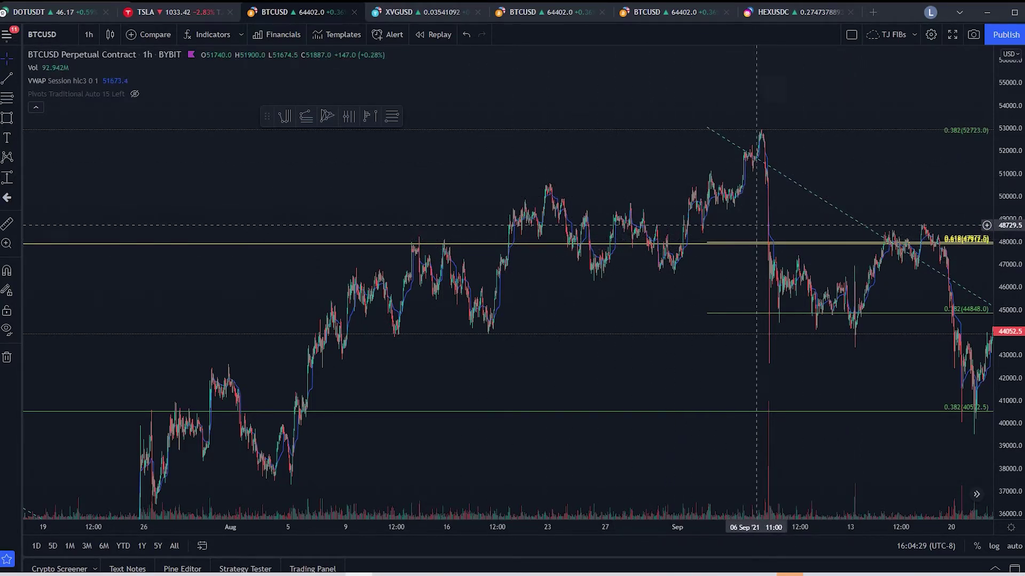
{"action": "scroll", "coordinate": [469, 189], "scroll_direction": "down", "scroll_amount": 3}
{"action": "left_click", "coordinate": [89, 34]}
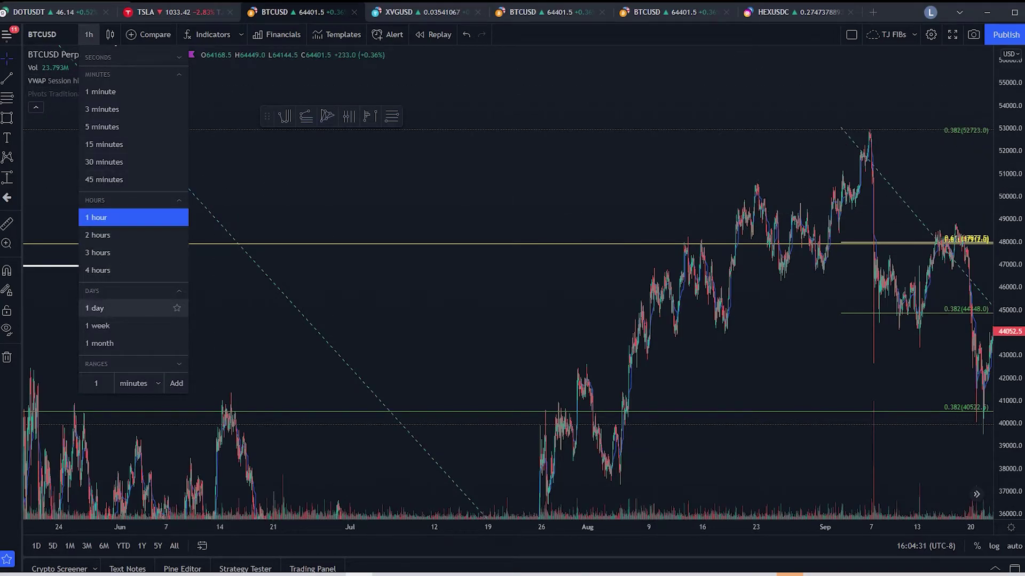
Return BTCUSD to 4-hour candles and pan toward the recent months
{"action": "left_click", "coordinate": [97, 270]}
{"action": "scroll", "coordinate": [657, 216], "scroll_direction": "down", "scroll_amount": 5}
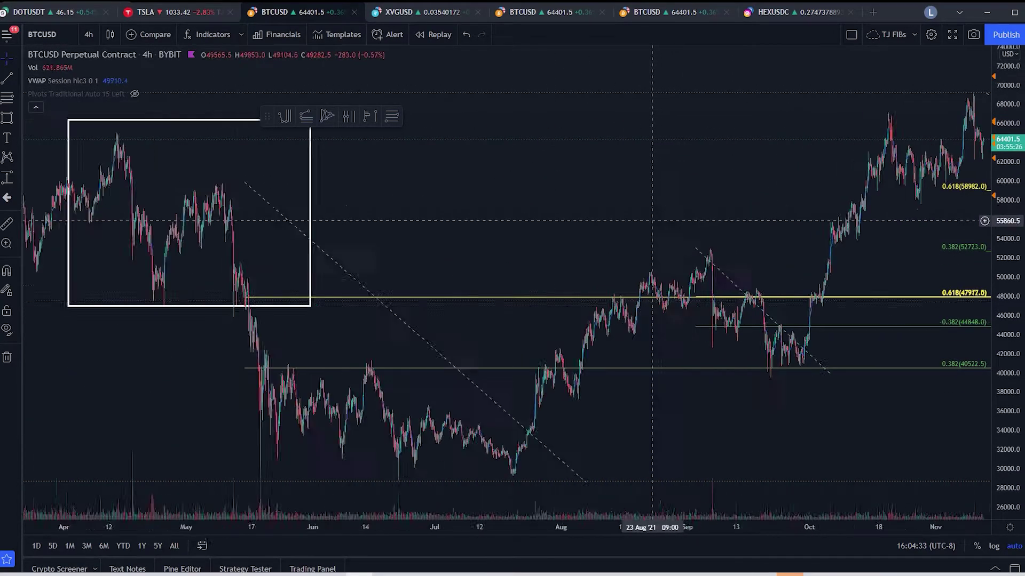
{"action": "scroll", "coordinate": [657, 216], "scroll_direction": "down", "scroll_amount": 4}
{"action": "left_click_drag", "start_coordinate": [823, 378], "coordinate": [976, 274]}
{"action": "left_click_drag", "start_coordinate": [848, 369], "coordinate": [502, 403]}
{"action": "scroll", "coordinate": [504, 400], "scroll_direction": "up", "scroll_amount": 4}
Delete the three Fibonacci retracements and bring the boxed April–May zone into view
{"action": "left_click", "coordinate": [508, 307]}
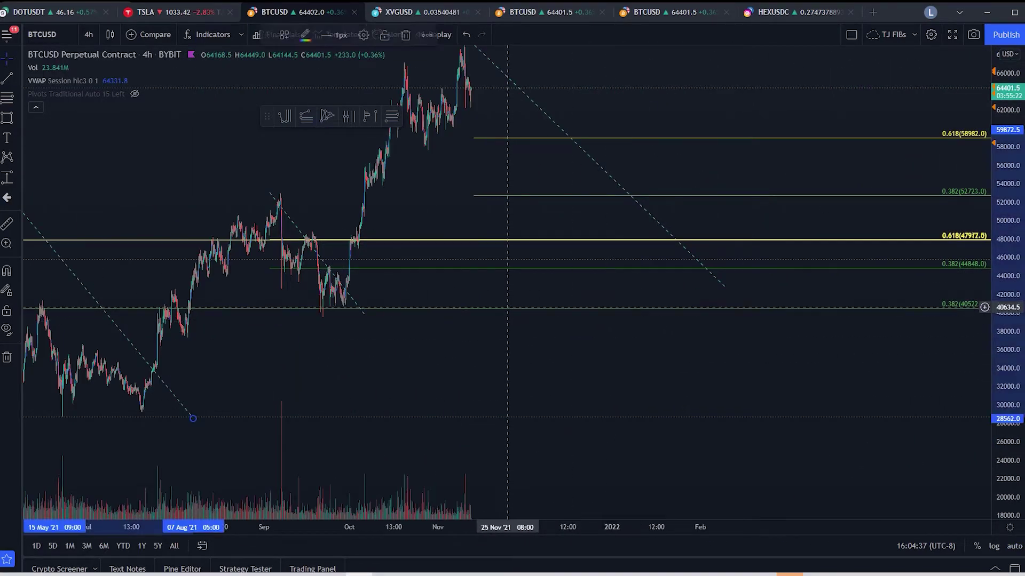
{"action": "key", "text": "Delete"}
{"action": "left_click", "coordinate": [542, 239]}
{"action": "key", "text": "Delete"}
{"action": "left_click", "coordinate": [503, 195]}
{"action": "key", "text": "Delete"}
{"action": "left_click_drag", "start_coordinate": [505, 155], "coordinate": [585, 209]}
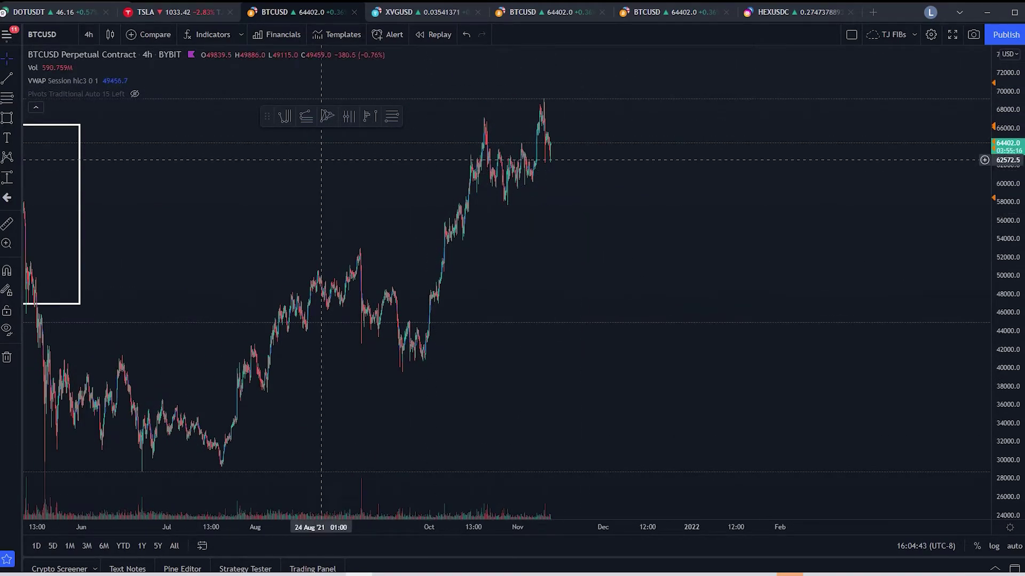
{"action": "left_click_drag", "start_coordinate": [282, 176], "coordinate": [575, 169]}
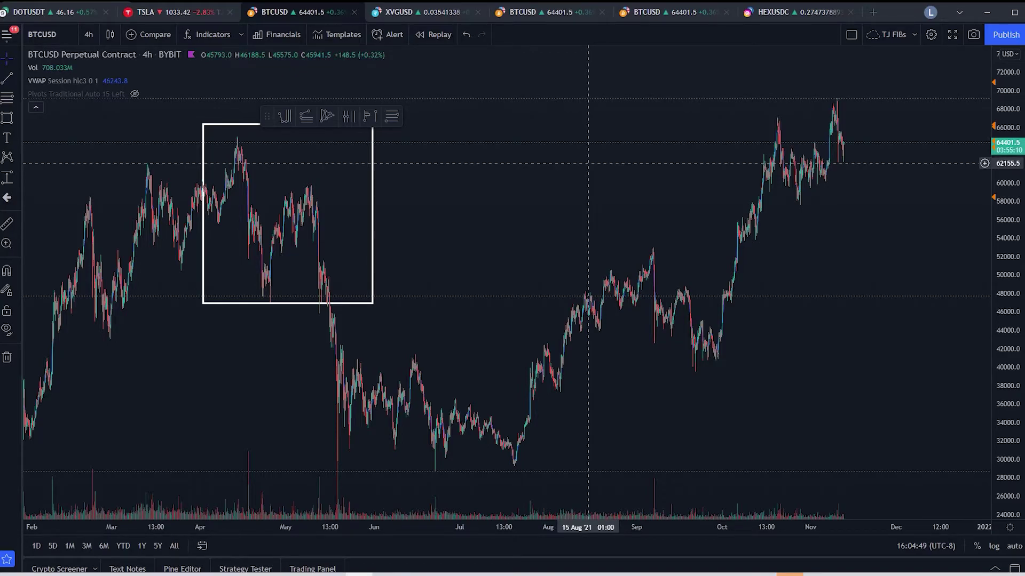
Draw Fibonacci circles from the April 2021 high to a mid-June point
{"action": "mouse_move", "coordinate": [59, 80]}
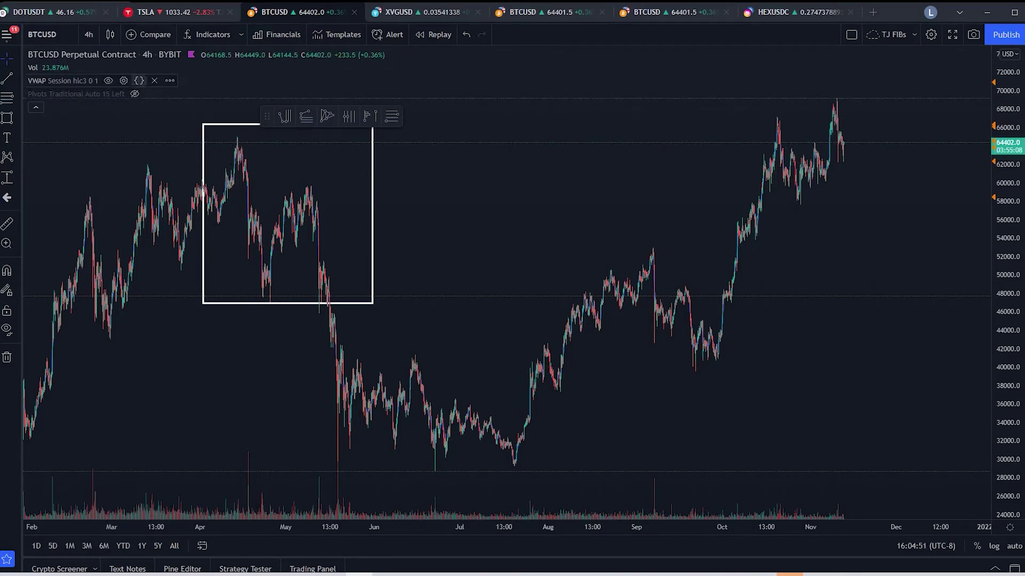
{"action": "left_click", "coordinate": [16, 97]}
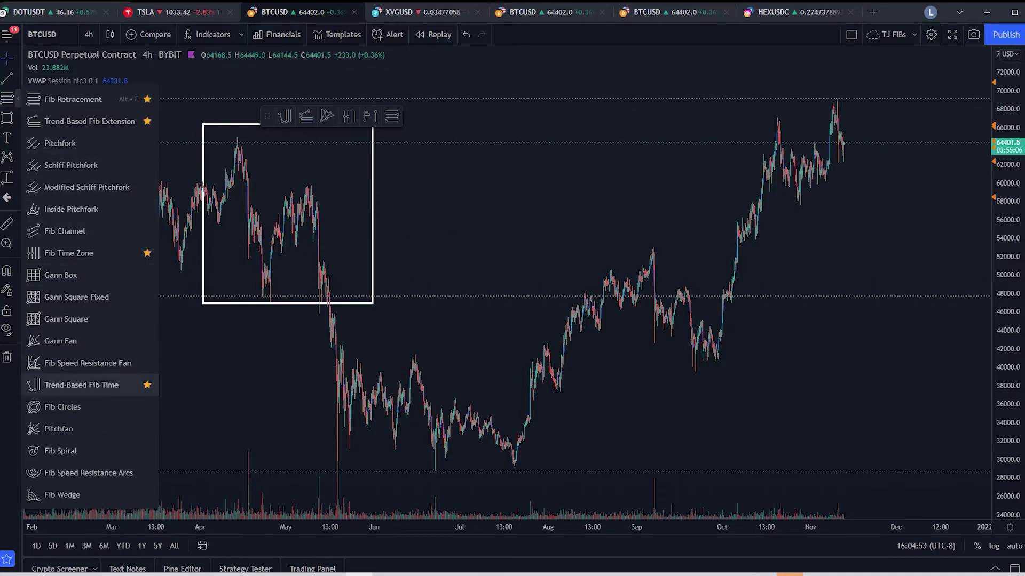
{"action": "left_click", "coordinate": [54, 407]}
{"action": "scroll", "coordinate": [119, 369], "scroll_direction": "down", "scroll_amount": 3}
{"action": "left_click", "coordinate": [440, 136]}
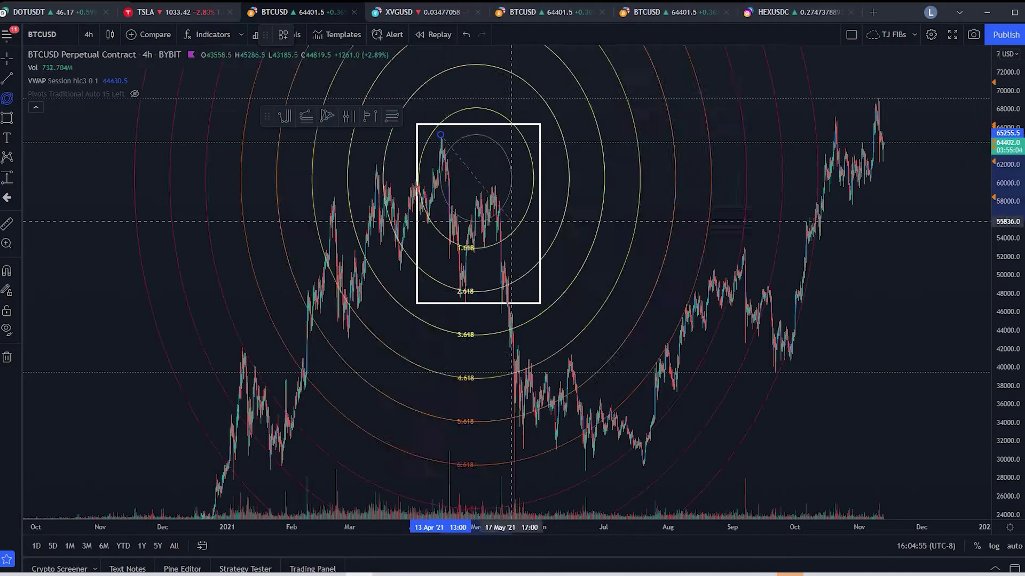
{"action": "left_click", "coordinate": [572, 352]}
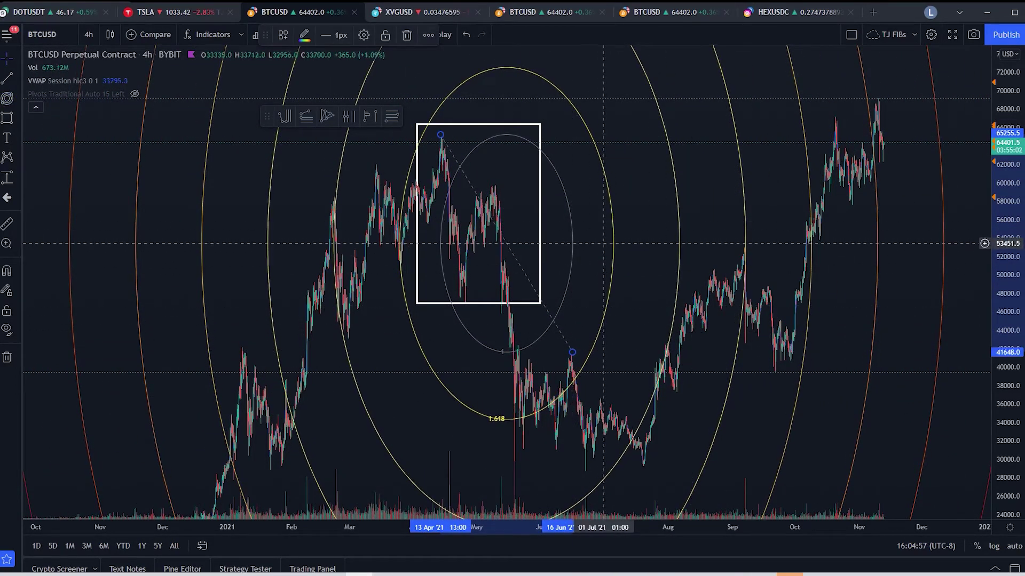
Compress the price axis and stretch the circles wide toward September
{"action": "left_click_drag", "start_coordinate": [1008, 214], "coordinate": [1007, 337]}
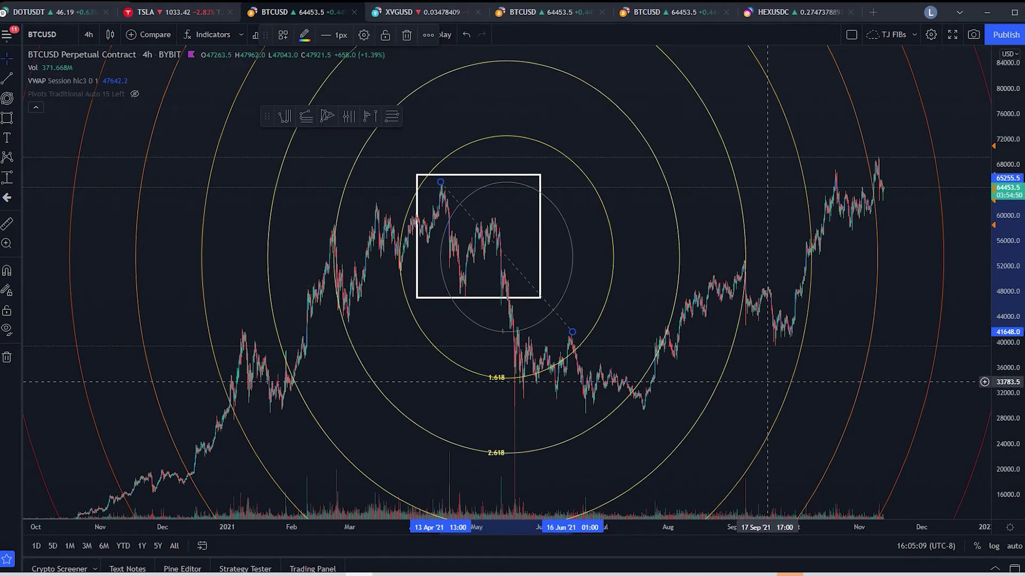
{"action": "left_click_drag", "start_coordinate": [1006, 171], "coordinate": [1006, 315]}
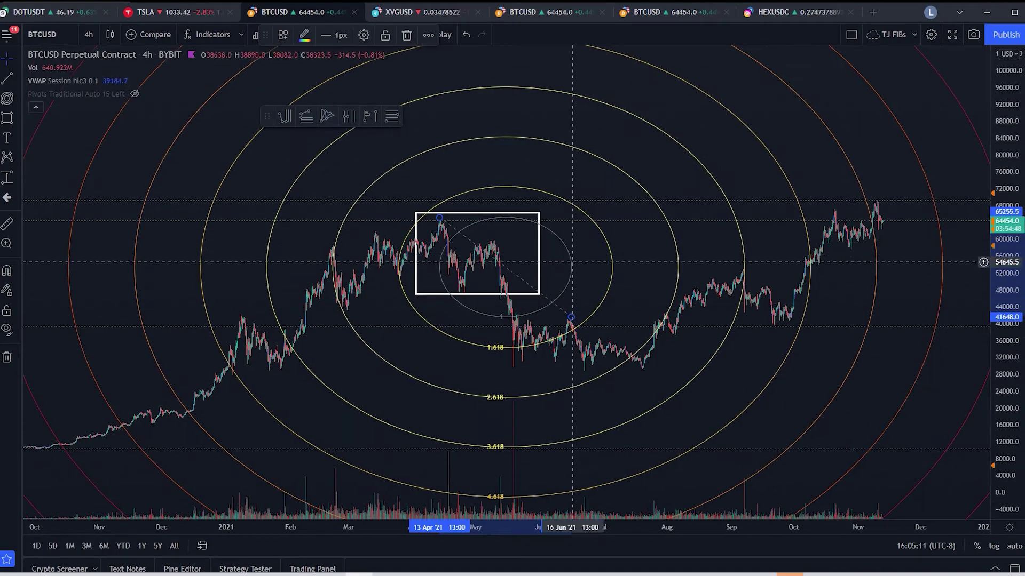
{"action": "left_click_drag", "start_coordinate": [570, 316], "coordinate": [773, 323]}
Move the circles' first anchor to the 20 Jul 2021 low and review the spreading rings
{"action": "left_click_drag", "start_coordinate": [439, 217], "coordinate": [643, 369]}
{"action": "scroll", "coordinate": [667, 359], "scroll_direction": "up", "scroll_amount": 3}
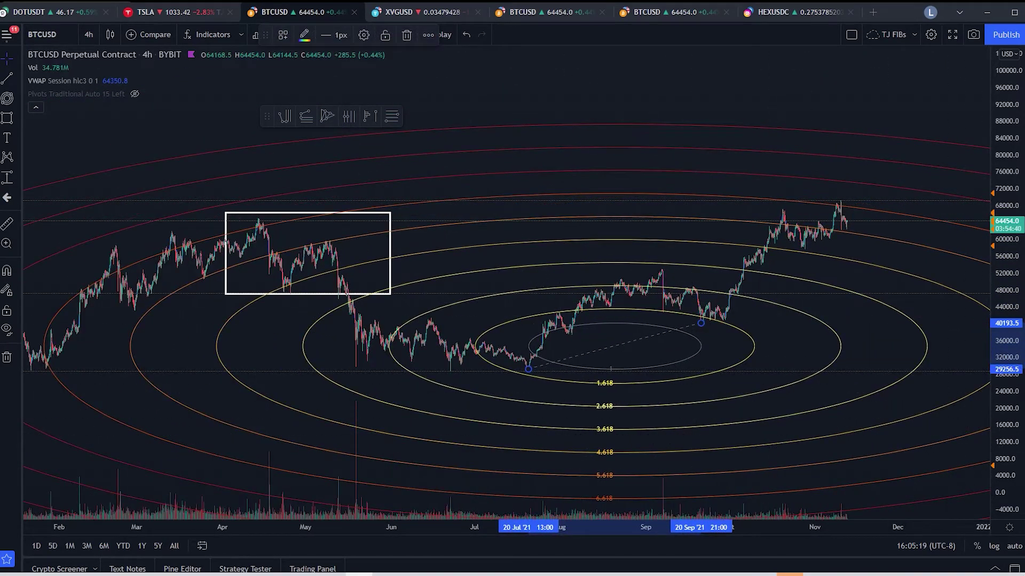
{"action": "scroll", "coordinate": [428, 287], "scroll_direction": "up", "scroll_amount": 3}
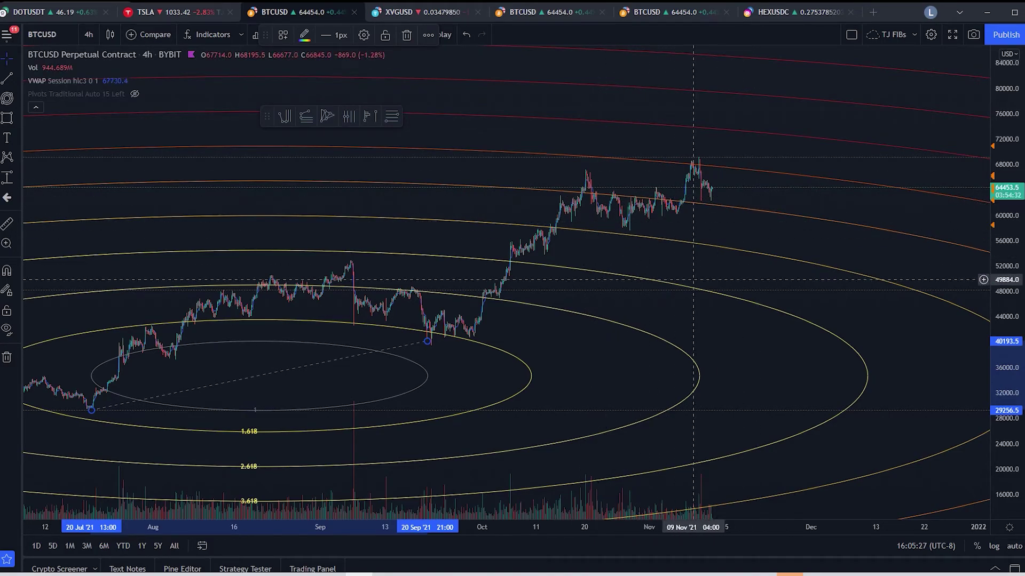
{"action": "scroll", "coordinate": [694, 267], "scroll_direction": "down", "scroll_amount": 4}
{"action": "left_click_drag", "start_coordinate": [723, 403], "coordinate": [717, 243]}
{"action": "left_click_drag", "start_coordinate": [775, 165], "coordinate": [741, 343]}
{"action": "scroll", "coordinate": [469, 256], "scroll_direction": "down", "scroll_amount": 4}
{"action": "scroll", "coordinate": [589, 274], "scroll_direction": "up", "scroll_amount": 2}
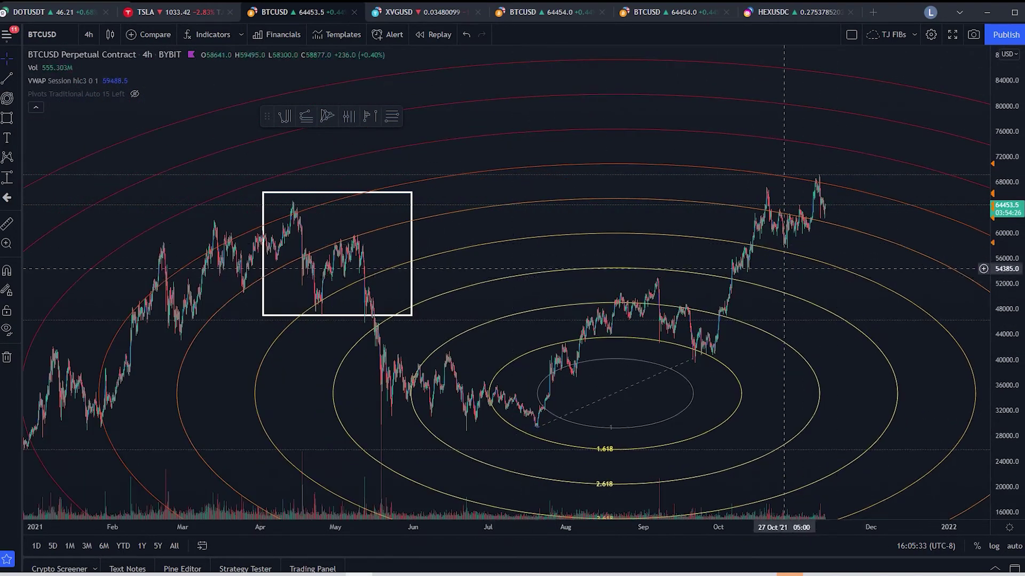
{"action": "left_click", "coordinate": [7, 98]}
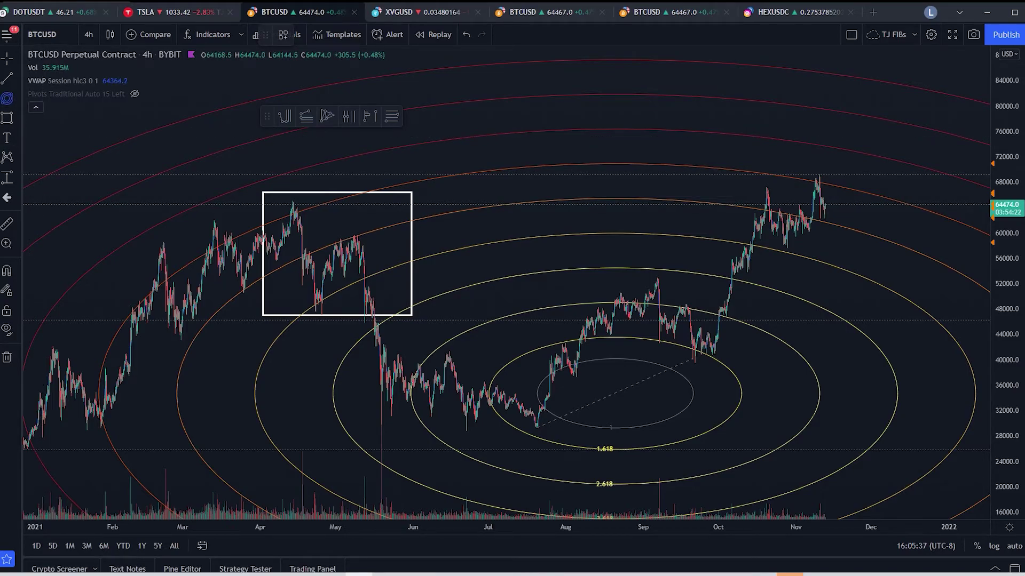